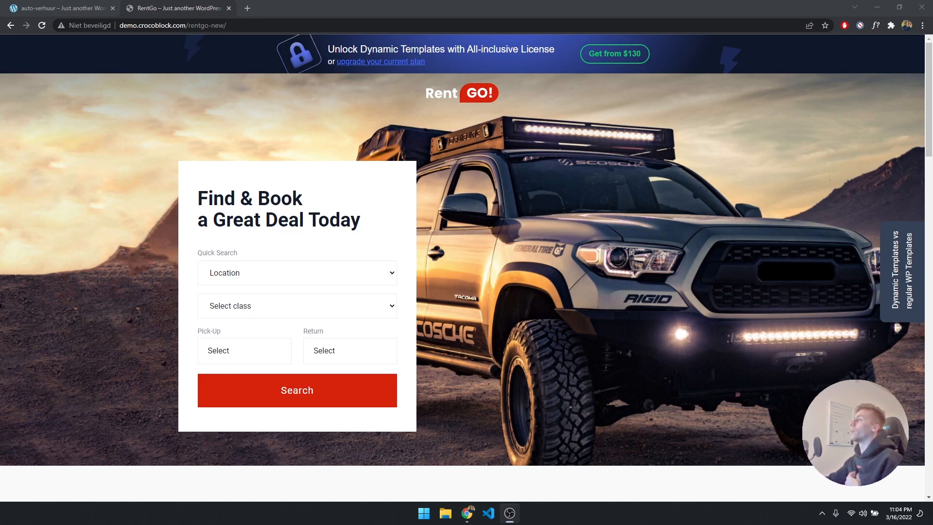
# - Switch to the auto-verhuur site and examine its homepage, especially the Recommended Cars section with the vehicle placeholders
pyautogui.click(62, 8)
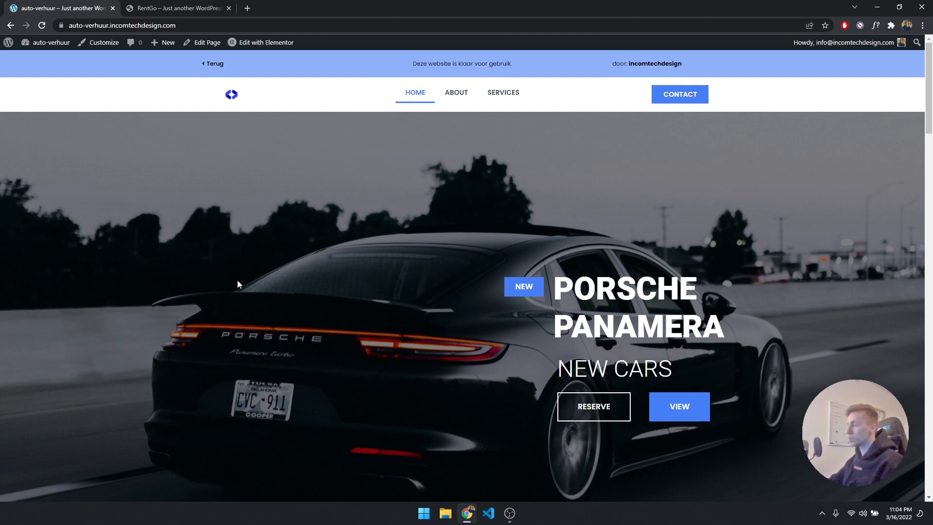
pyautogui.middleClick(21, 130)
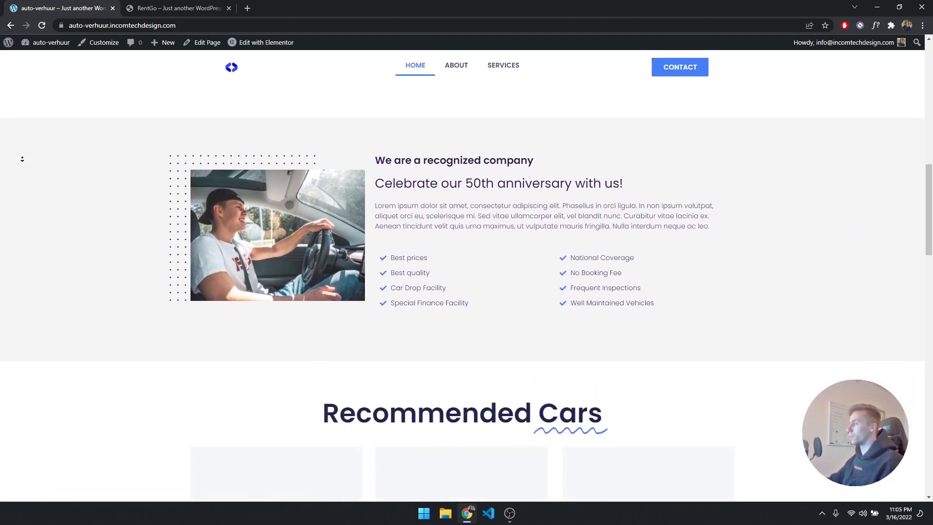
pyautogui.middleClick(22, 160)
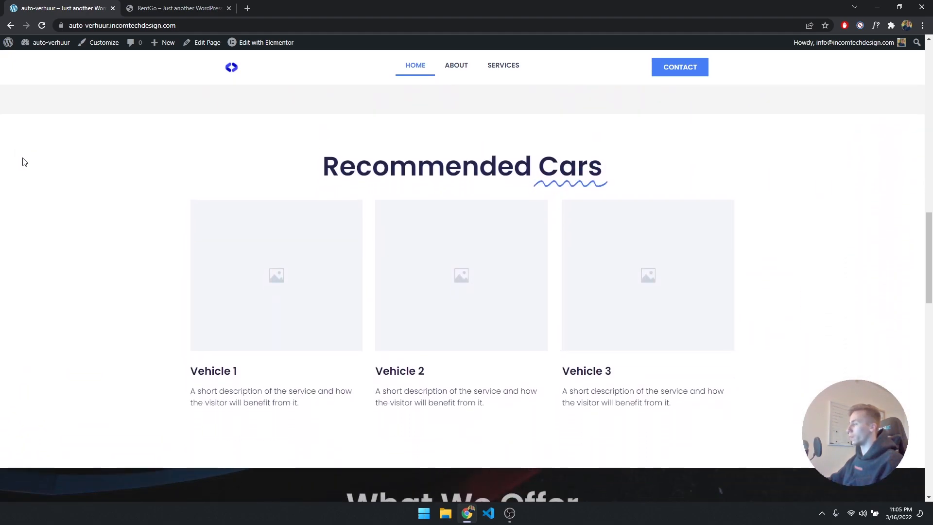
pyautogui.moveTo(321, 170); pyautogui.dragTo(590, 171)
pyautogui.click(607, 172)
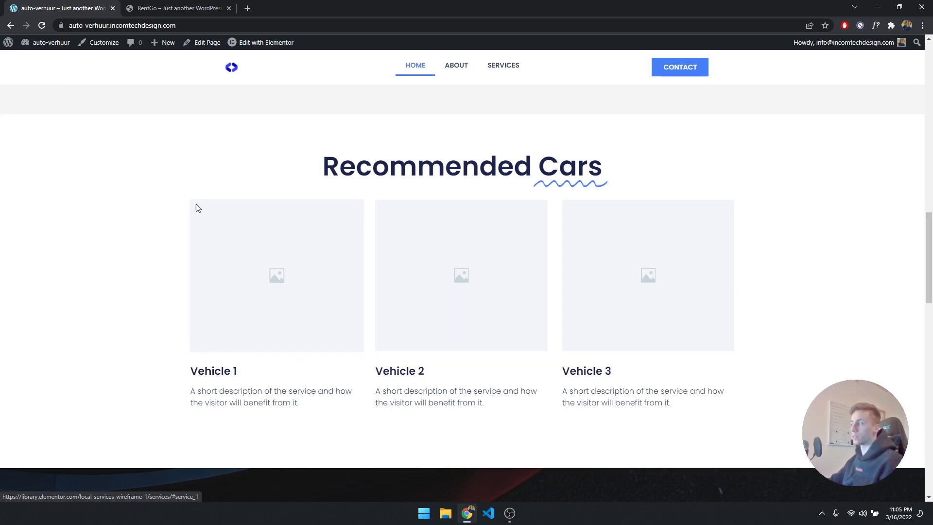
pyautogui.middleClick(55, 155)
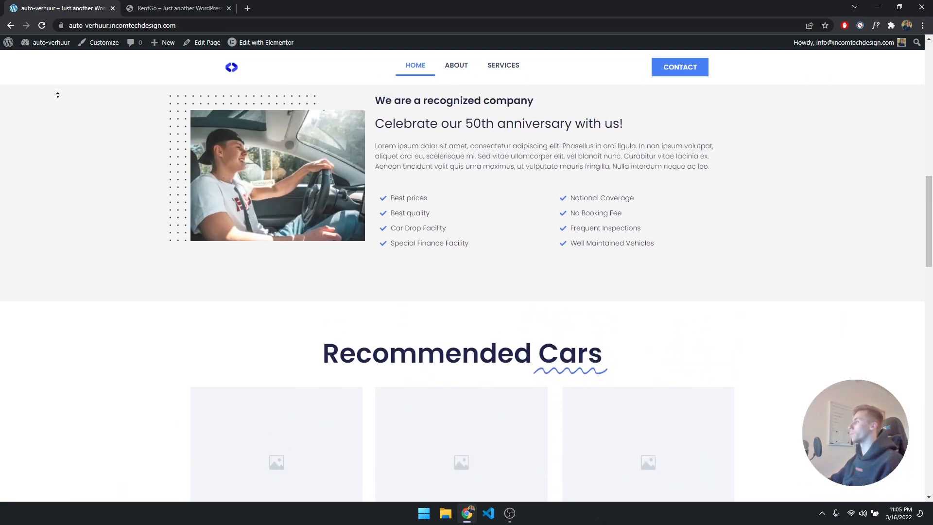
pyautogui.middleClick(57, 96)
pyautogui.scroll(-8, 59, 102)
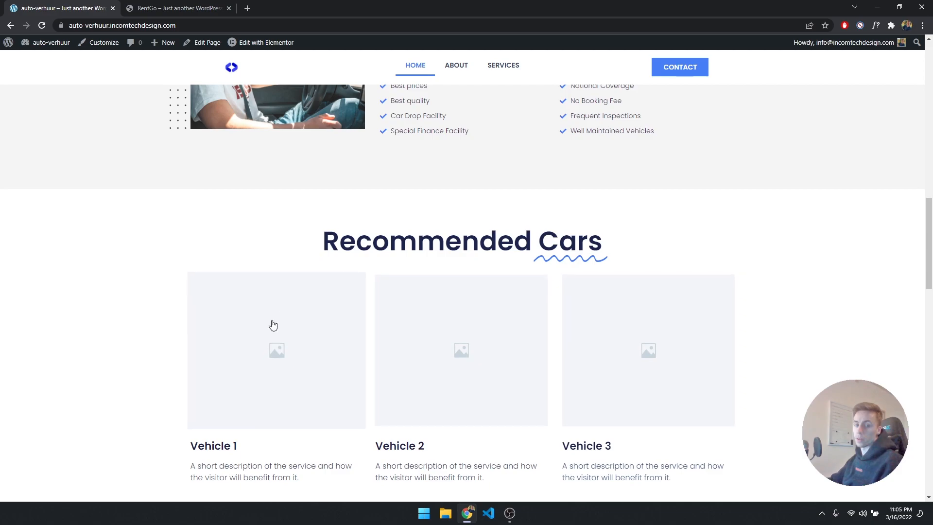
pyautogui.scroll(10, 156, 284)
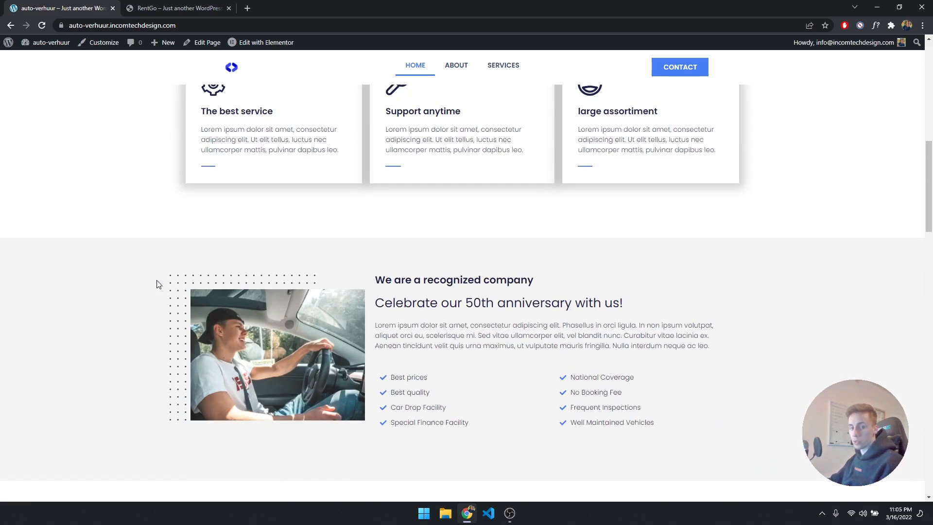
pyautogui.scroll(1, 157, 280)
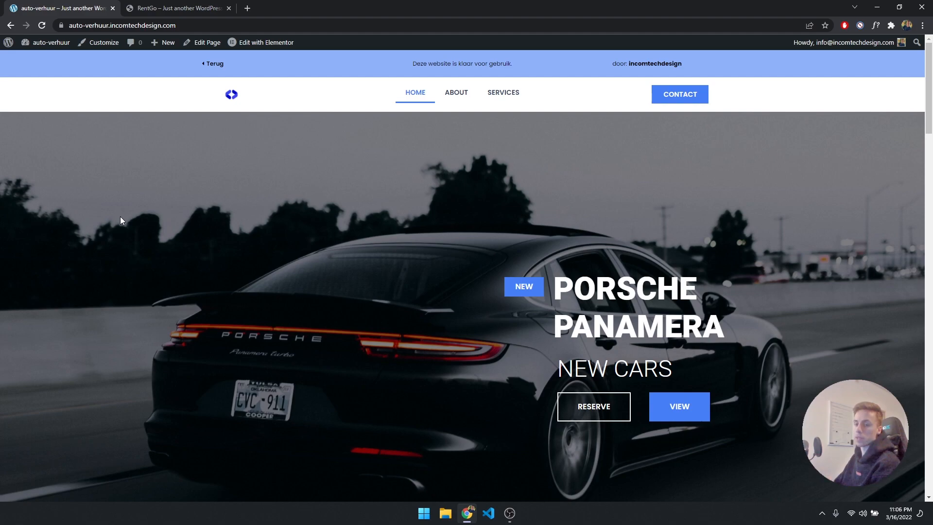
# - Switch to the RentGo demo site and open the Geely Vision GC7 page from its Economy rental cars
pyautogui.click(165, 9)
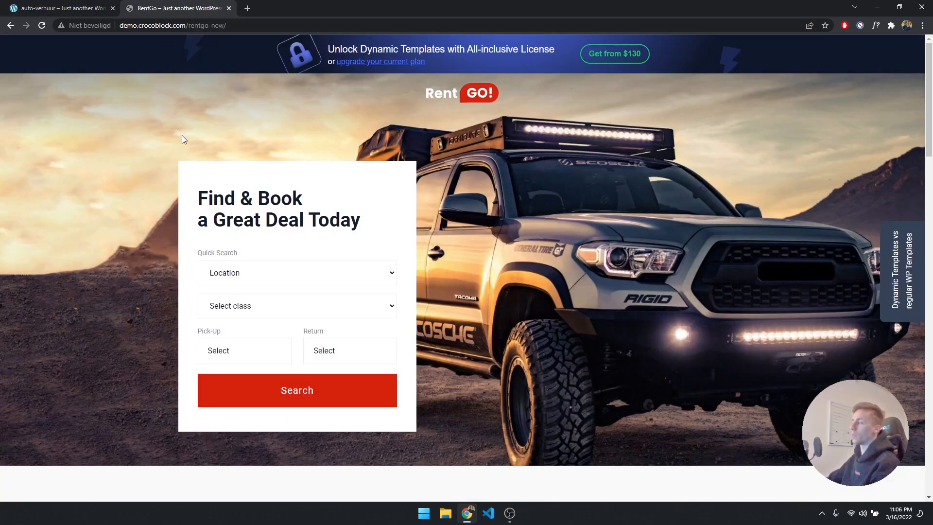
pyautogui.scroll(-6, 109, 188)
pyautogui.scroll(-3, 109, 193)
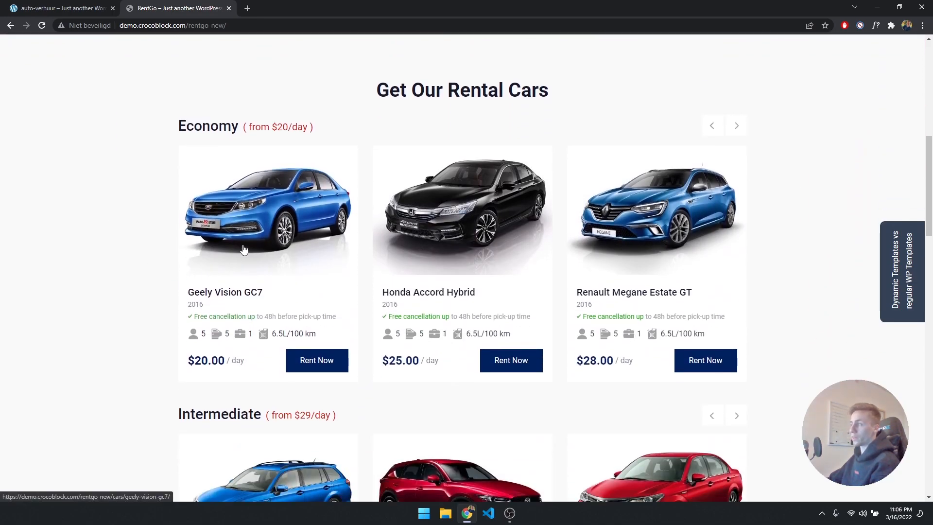
pyautogui.click(275, 232)
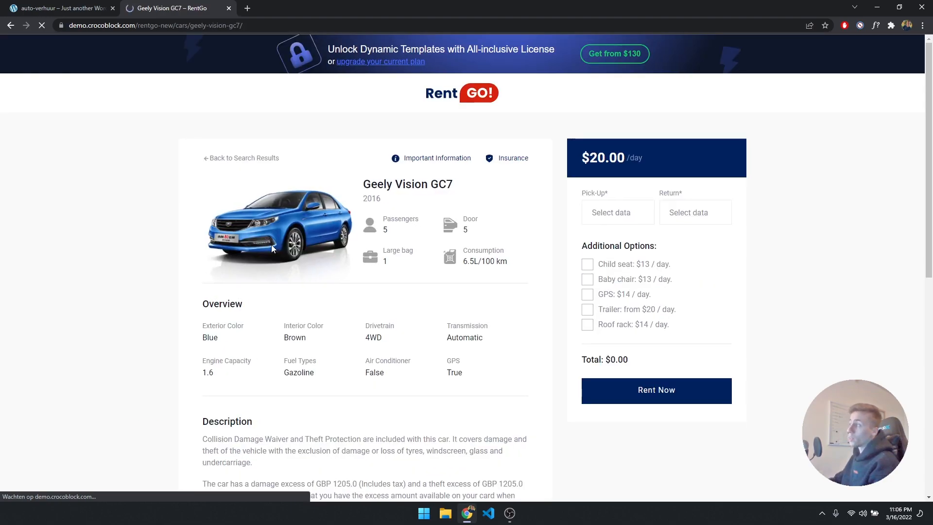
# - Examine the Geely Vision GC7's title, model year, key specifications and Overview details
pyautogui.moveTo(293, 220); pyautogui.dragTo(83, 184)
pyautogui.moveTo(363, 185); pyautogui.dragTo(403, 197)
pyautogui.click(403, 196)
pyautogui.doubleClick(371, 199)
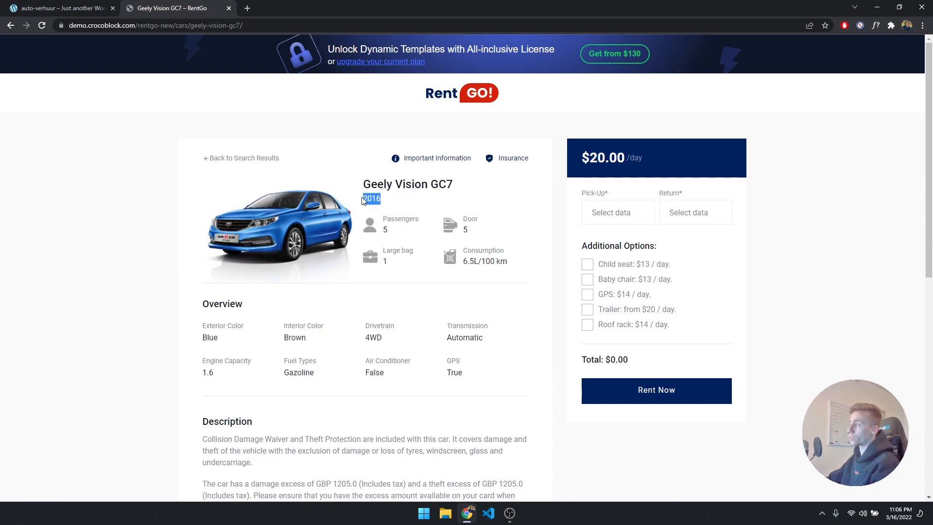
pyautogui.click(452, 237)
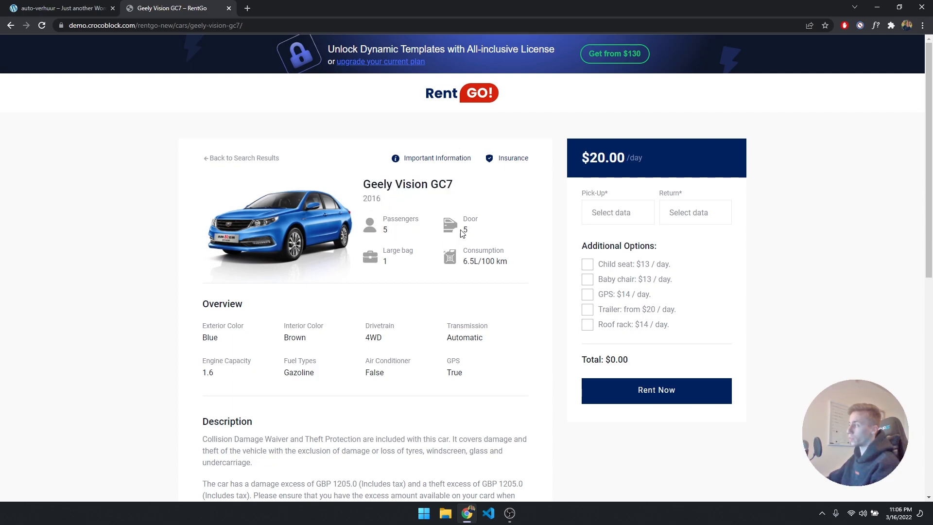
pyautogui.moveTo(463, 261); pyautogui.dragTo(477, 278)
pyautogui.click(476, 275)
pyautogui.moveTo(201, 338); pyautogui.dragTo(207, 339)
pyautogui.click(379, 340)
# - Examine the car page's description, photo gallery and list of free extras
pyautogui.scroll(-3, 338, 336)
pyautogui.doubleClick(228, 275)
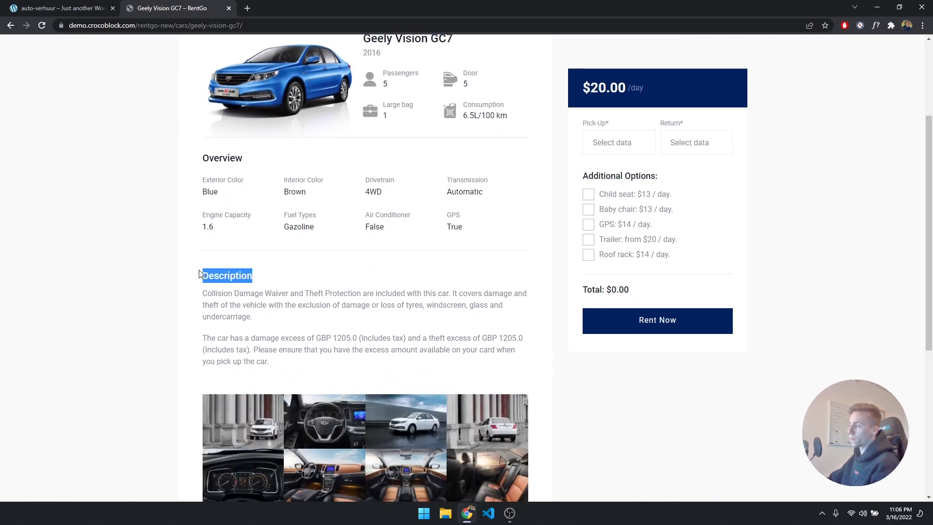
pyautogui.scroll(-3, 276, 286)
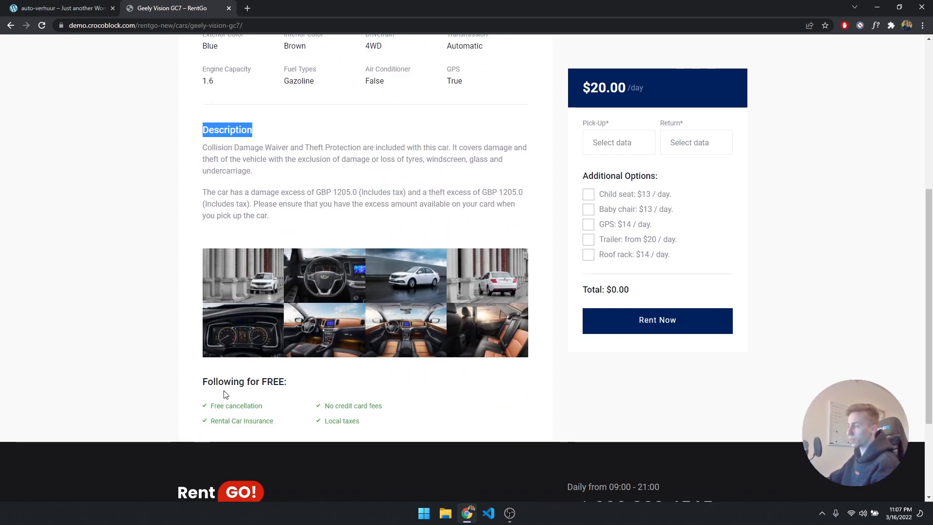
pyautogui.scroll(1, 518, 396)
pyautogui.click(518, 377)
pyautogui.scroll(1, 510, 350)
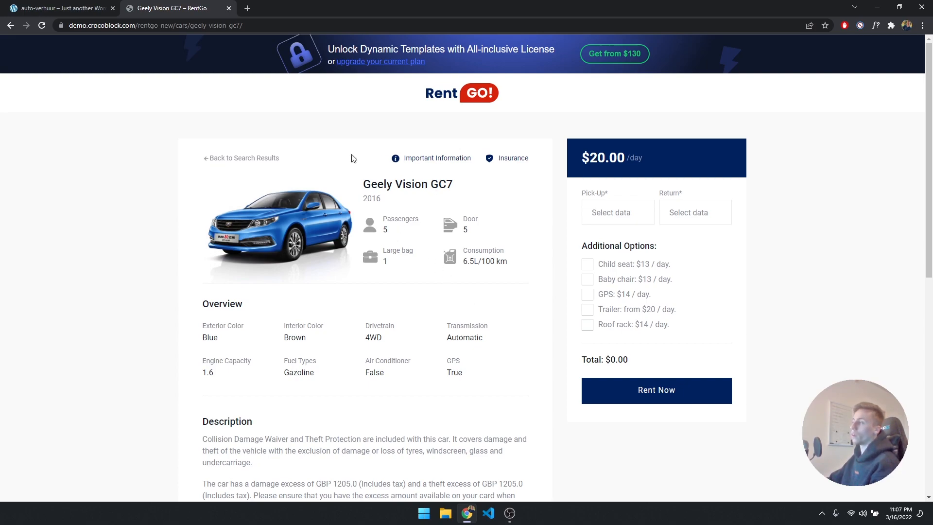
pyautogui.scroll(-7, 350, 290)
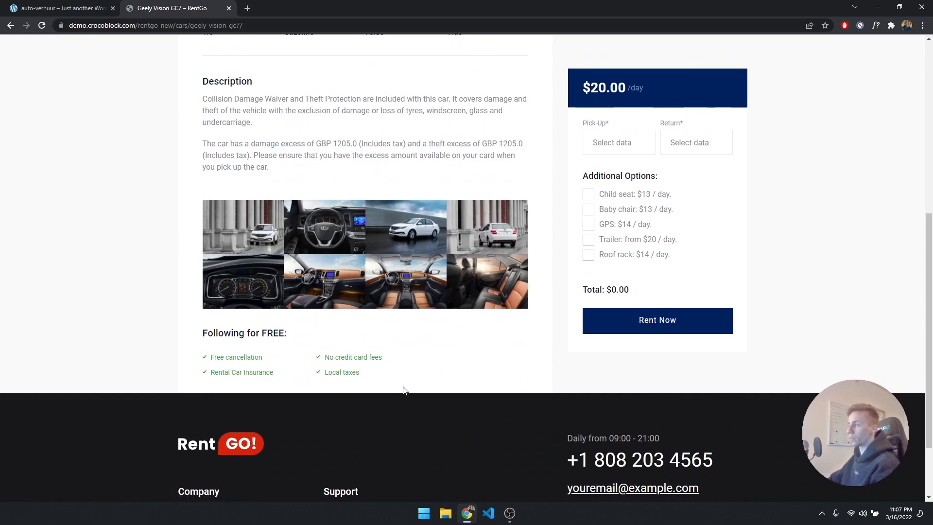
pyautogui.scroll(7, 403, 390)
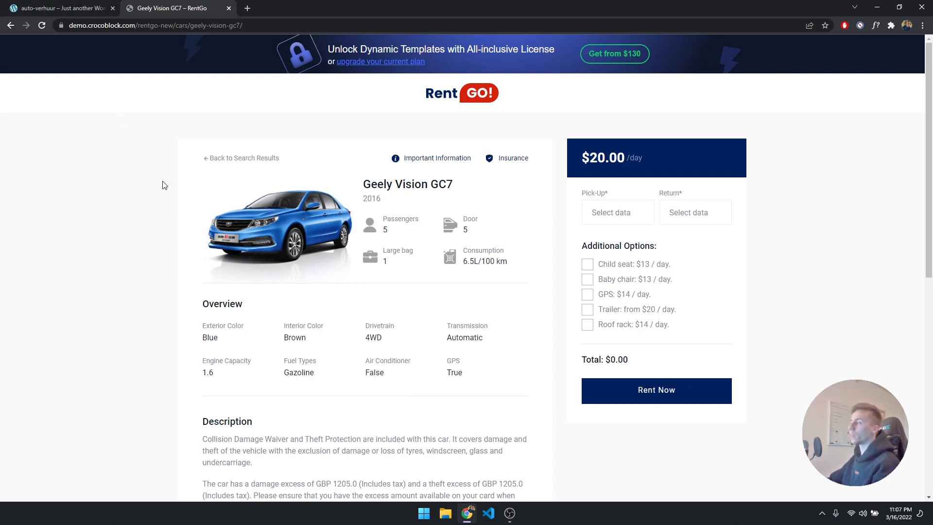
# - Return to the auto-verhuur site and open the installed plugins list in its WordPress admin
pyautogui.click(68, 8)
pyautogui.click(36, 59)
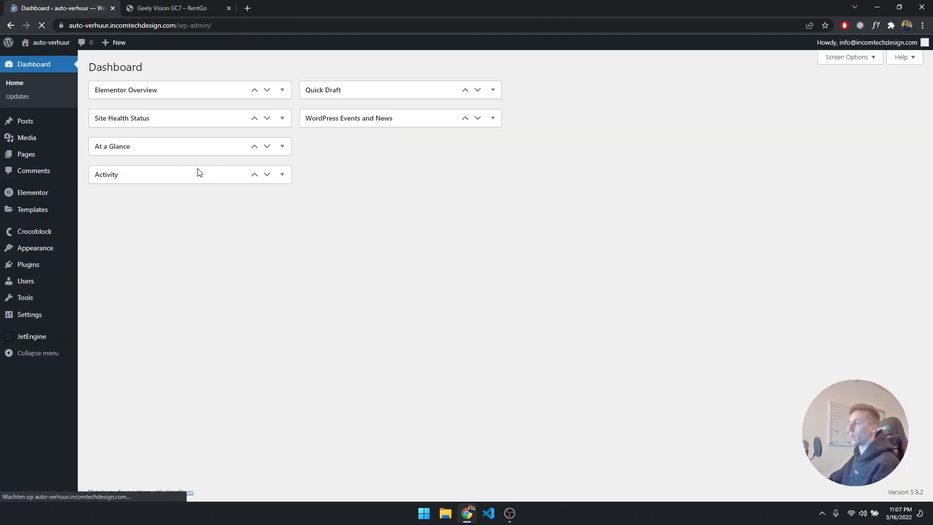
pyautogui.click(87, 264)
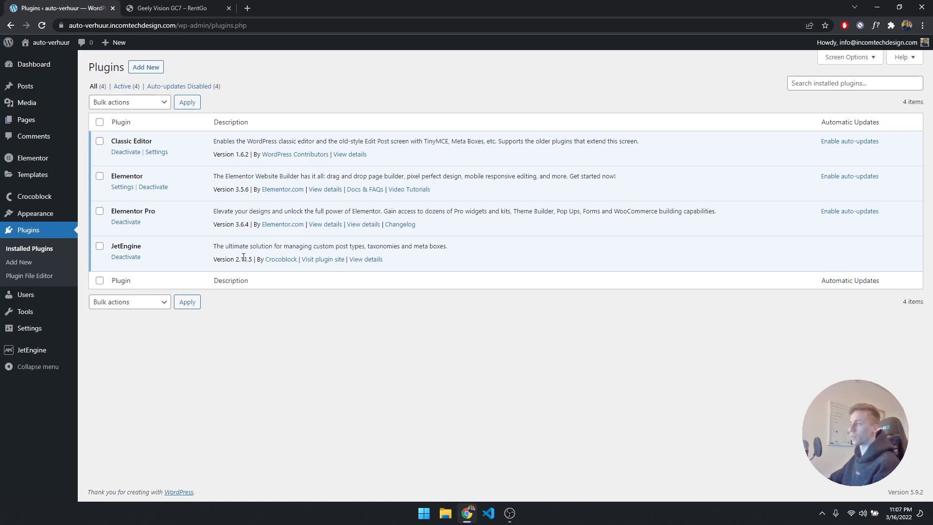
# - Review the installed plugins, checking Classic Editor, Elementor, Elementor Pro and JetEngine
pyautogui.click(136, 178)
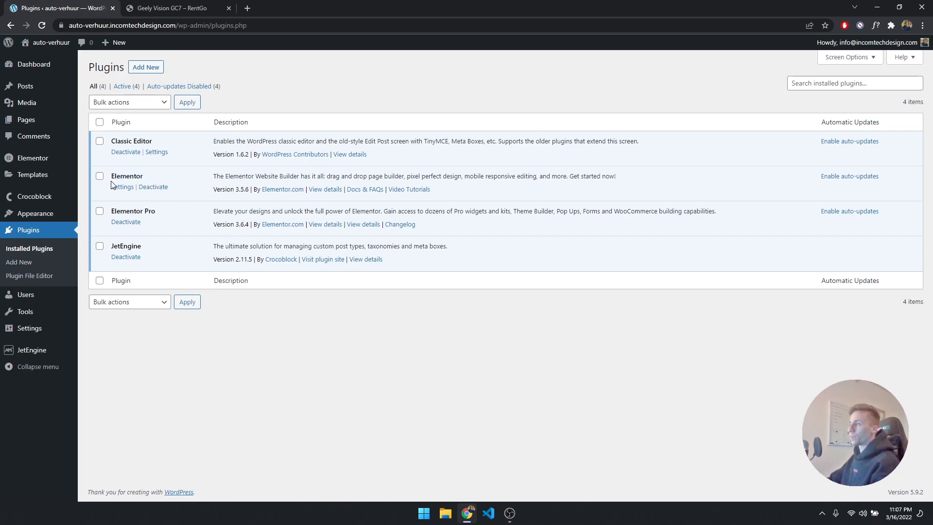
pyautogui.moveTo(177, 214); pyautogui.dragTo(111, 212)
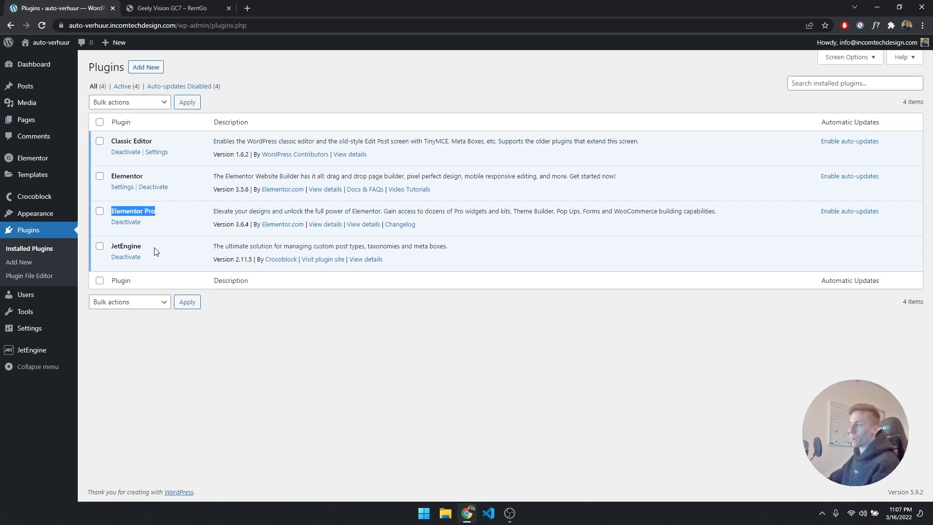
pyautogui.moveTo(149, 246); pyautogui.dragTo(110, 246)
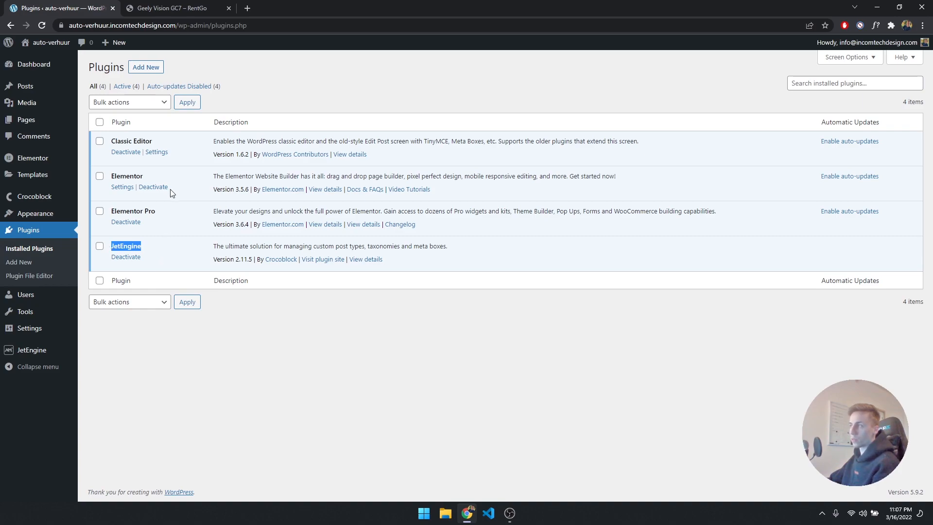
pyautogui.moveTo(156, 140); pyautogui.dragTo(114, 144)
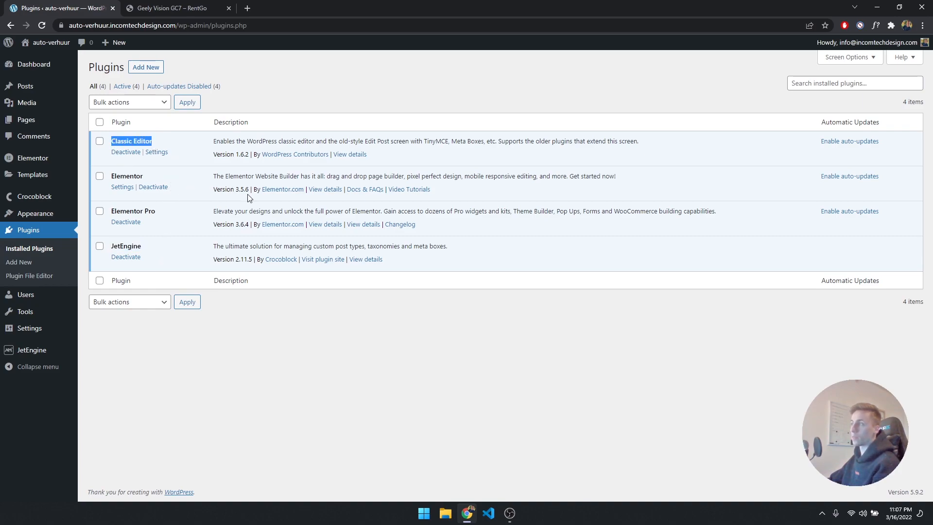
pyautogui.click(268, 413)
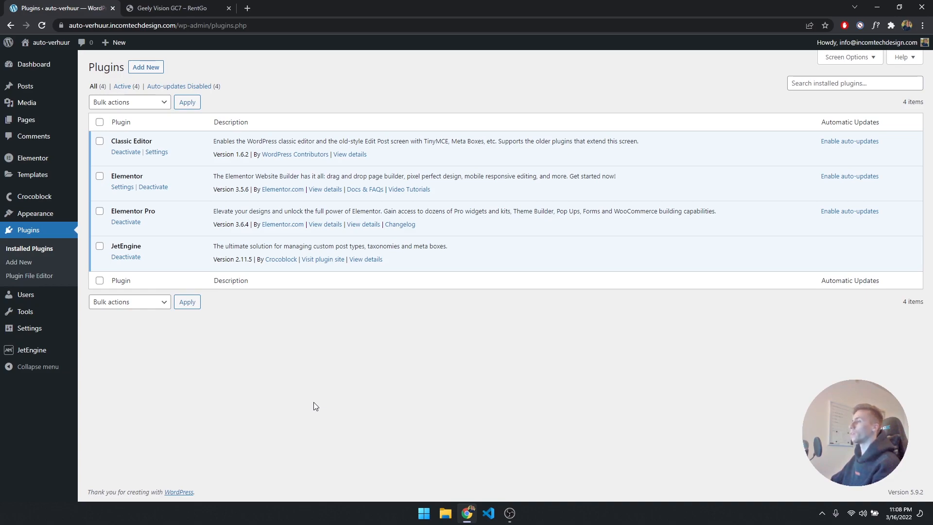
pyautogui.moveTo(156, 209); pyautogui.dragTo(112, 209)
pyautogui.click(165, 216)
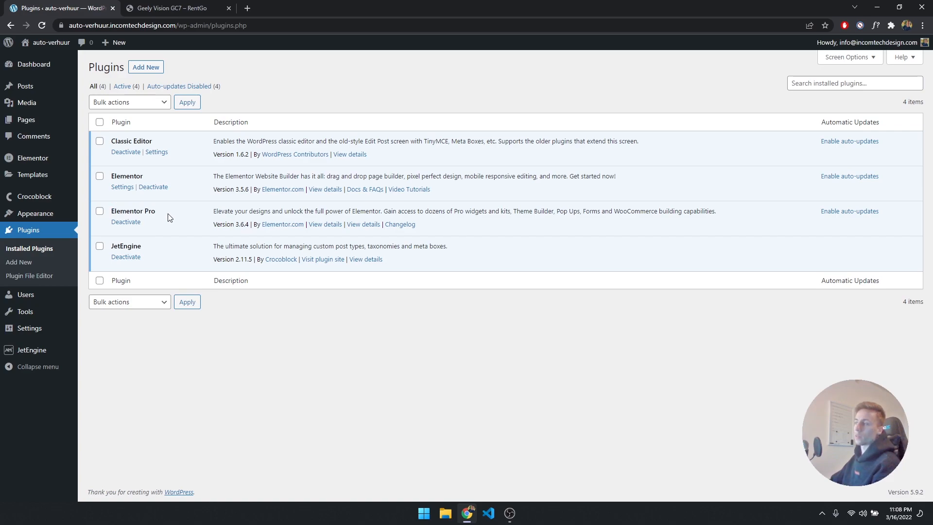
pyautogui.moveTo(142, 247); pyautogui.dragTo(111, 246)
pyautogui.click(162, 254)
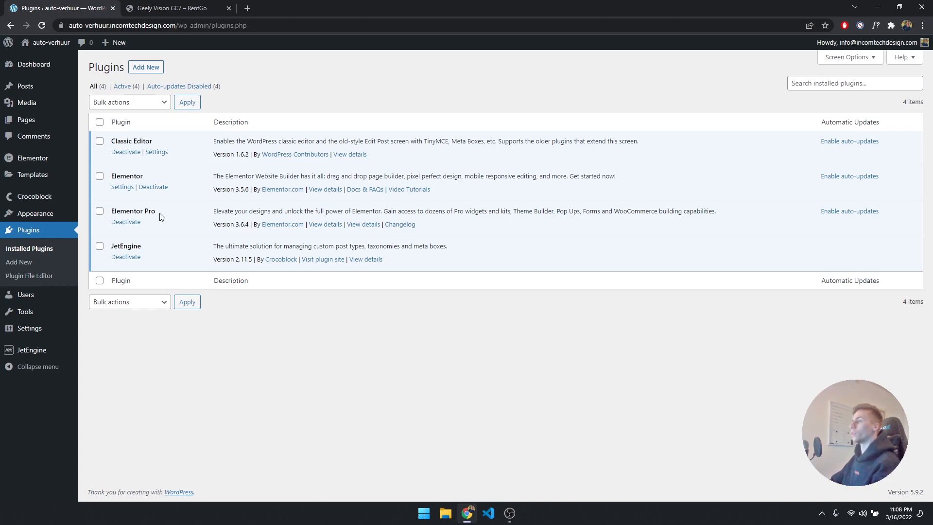
pyautogui.moveTo(160, 217); pyautogui.dragTo(110, 212)
pyautogui.click(184, 214)
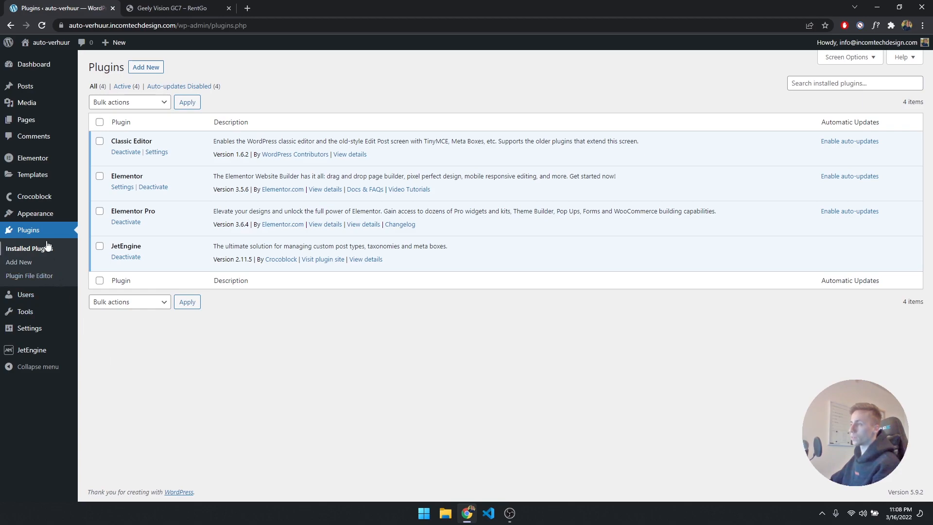
# - Open the Themes page to check which theme the site uses
pyautogui.moveTo(44, 217)
pyautogui.click(110, 217)
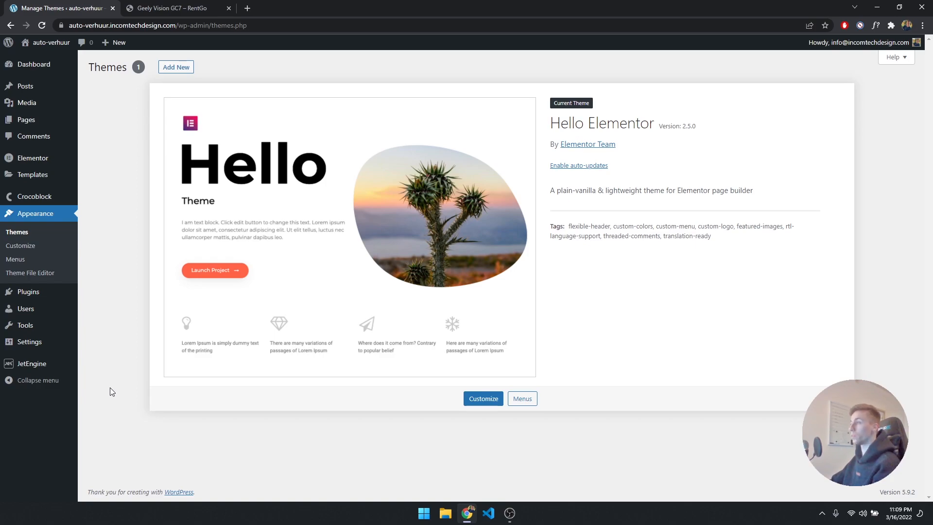
# - Start a new JetEngine custom post type and name it Cars
pyautogui.moveTo(57, 364)
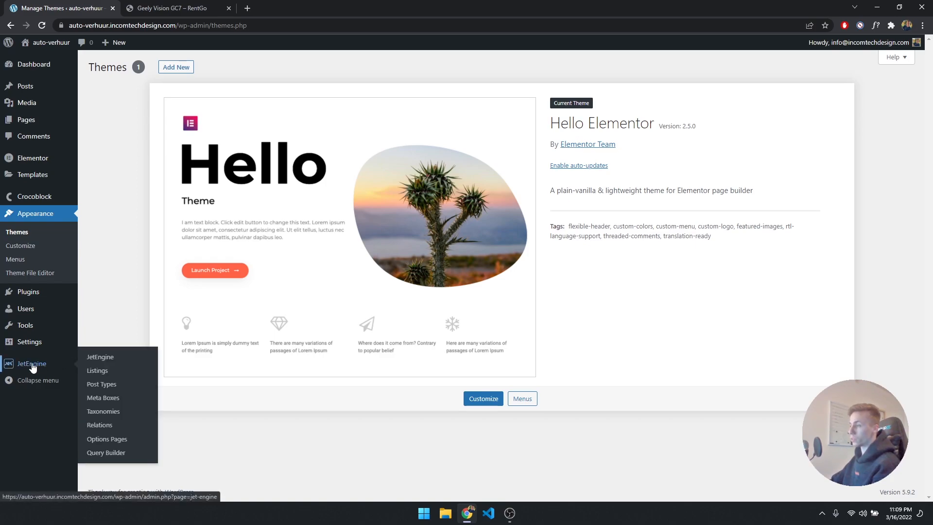
pyautogui.click(101, 385)
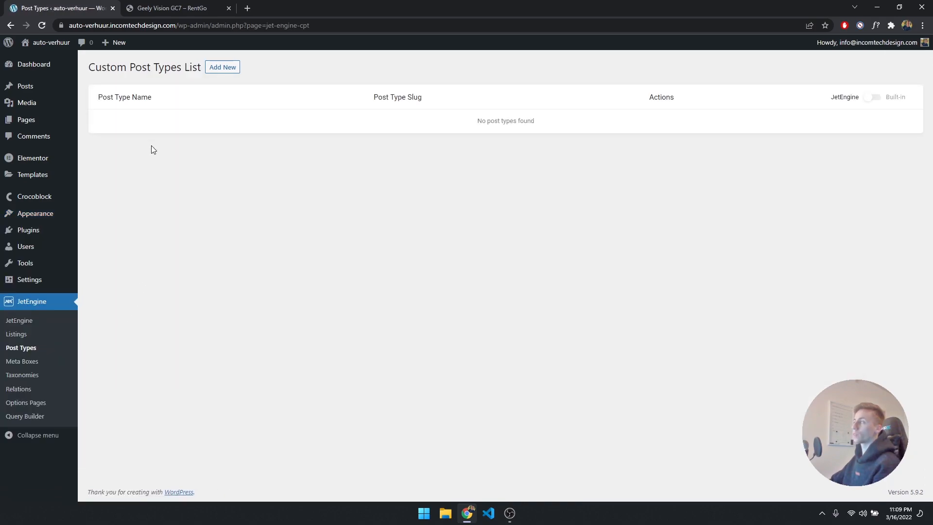
pyautogui.click(238, 69)
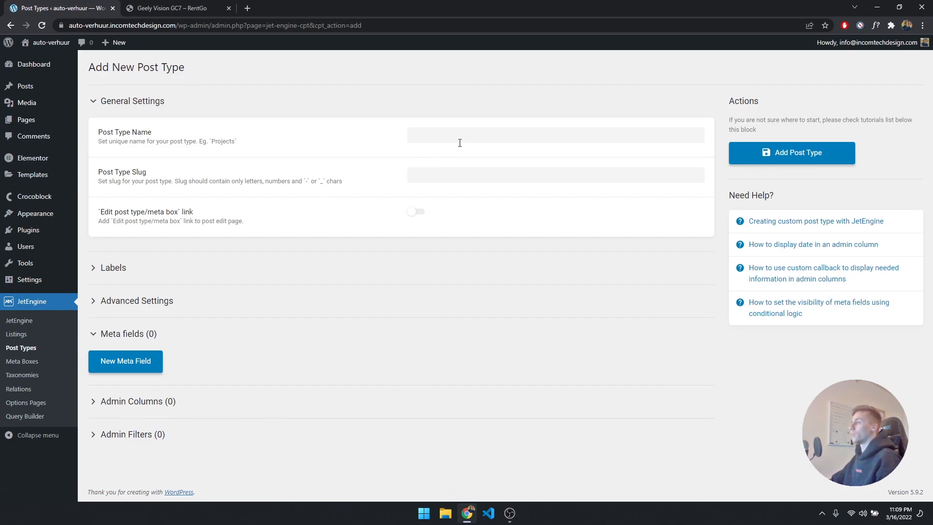
pyautogui.click(460, 142)
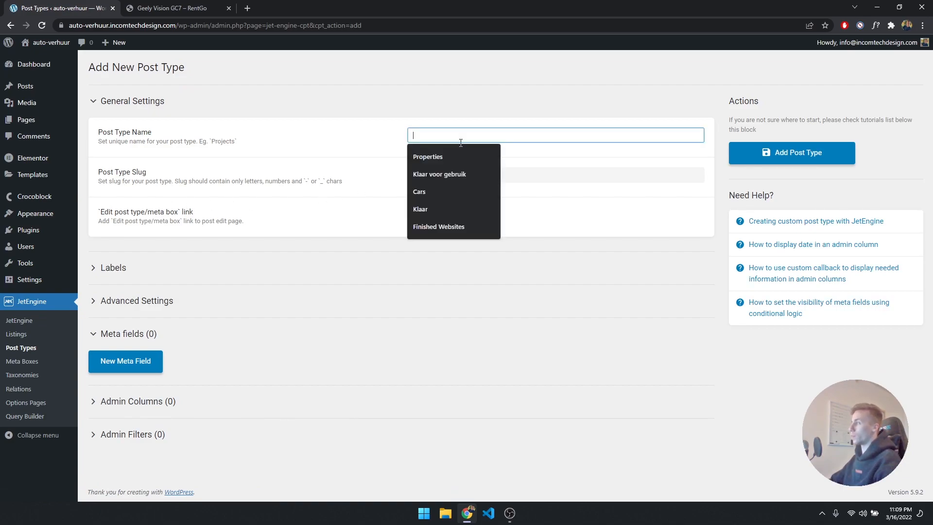
pyautogui.click(446, 191)
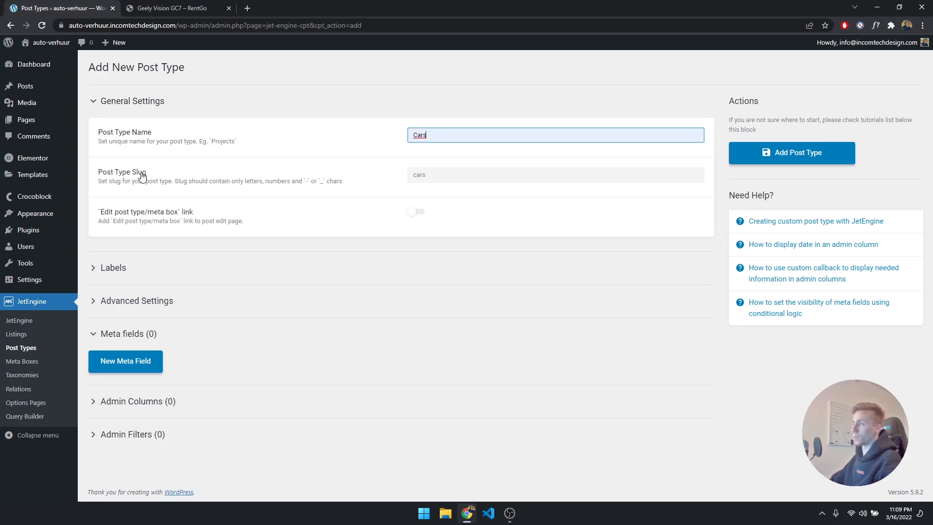
# - Set the Cars post type's singular name to "car" and fill the Add New, Add New Item and New Item labels with the suggested texts
pyautogui.click(133, 276)
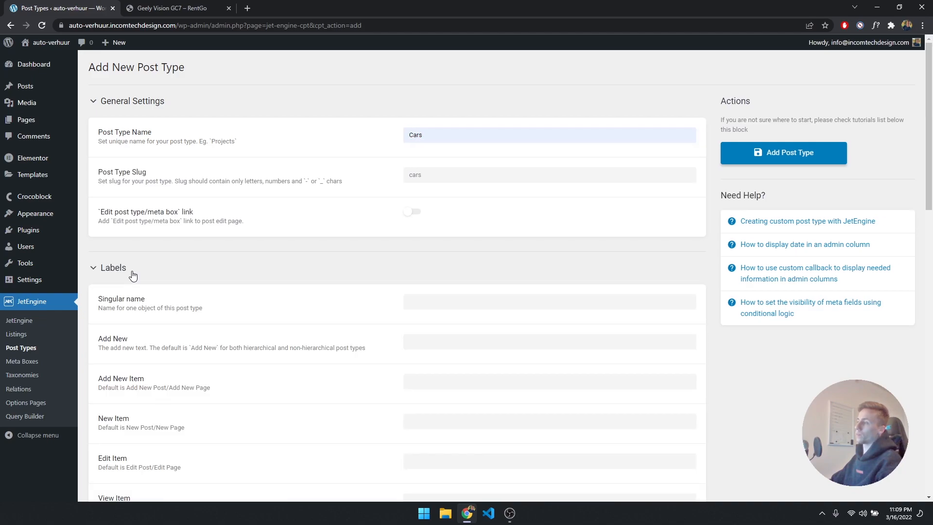
pyautogui.scroll(-3, 141, 280)
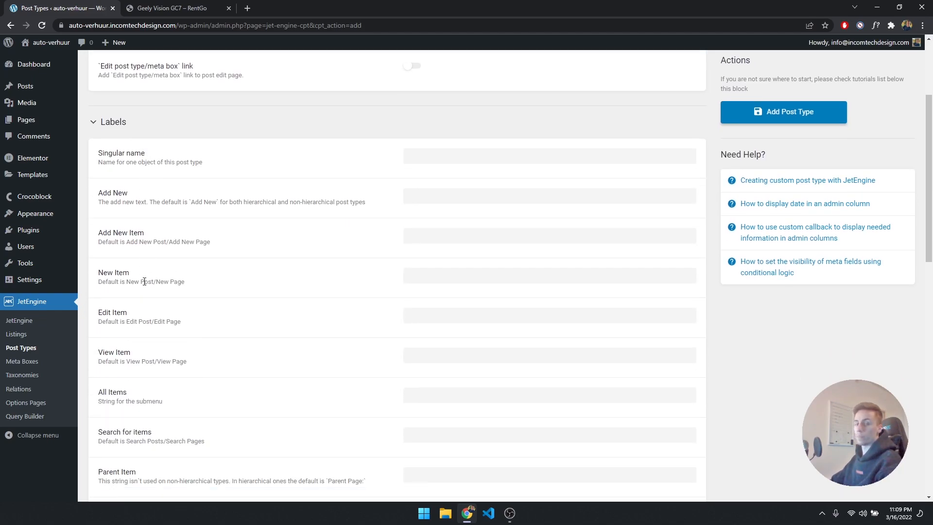
pyautogui.scroll(2, 203, 283)
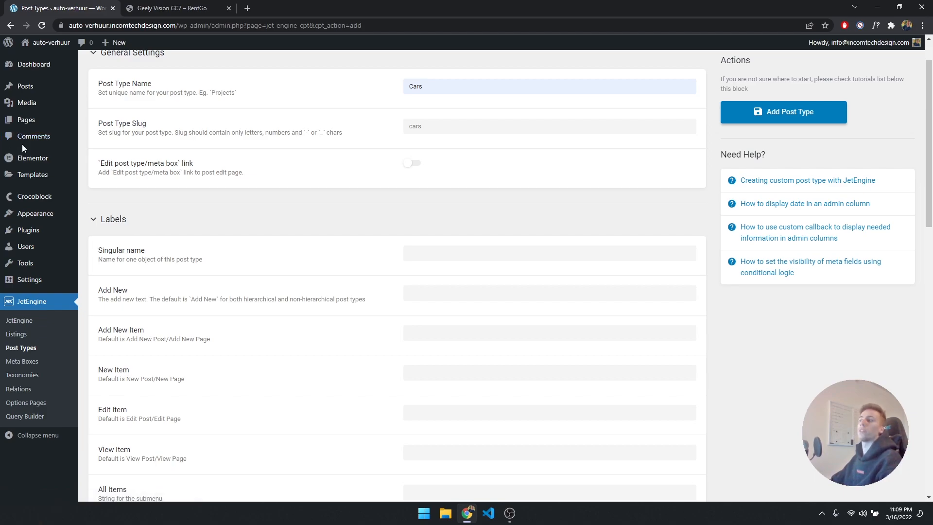
pyautogui.click(442, 253)
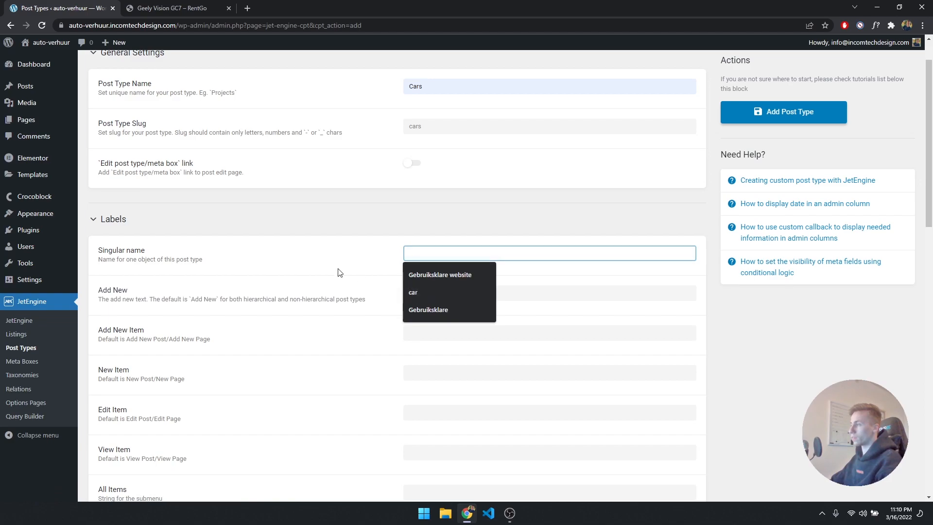
pyautogui.click(420, 300)
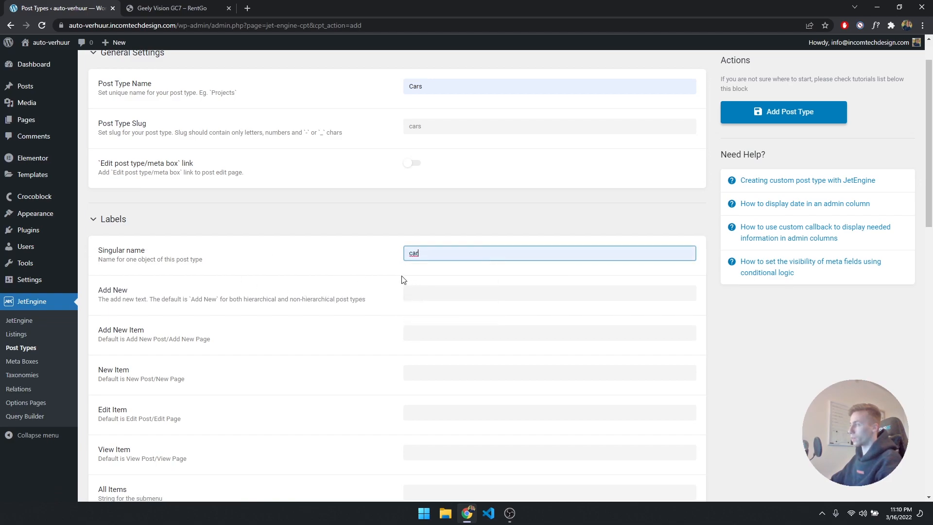
pyautogui.click(423, 293)
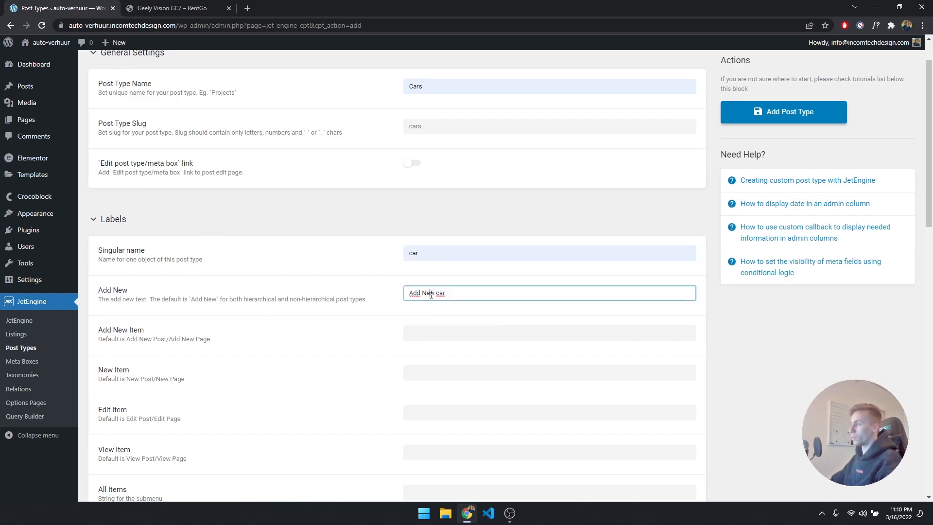
pyautogui.click(414, 333)
pyautogui.click(425, 372)
# - Fill the labels from Edit Item through Not found in trash with suggested texts, from "Edit car" to "No Cars found in trash"
pyautogui.scroll(-3, 430, 350)
pyautogui.click(431, 268)
pyautogui.click(423, 321)
pyautogui.click(426, 310)
pyautogui.click(428, 346)
pyautogui.click(427, 385)
pyautogui.scroll(-3, 435, 369)
pyautogui.click(436, 273)
pyautogui.click(434, 287)
pyautogui.click(427, 318)
pyautogui.click(428, 360)
pyautogui.click(429, 389)
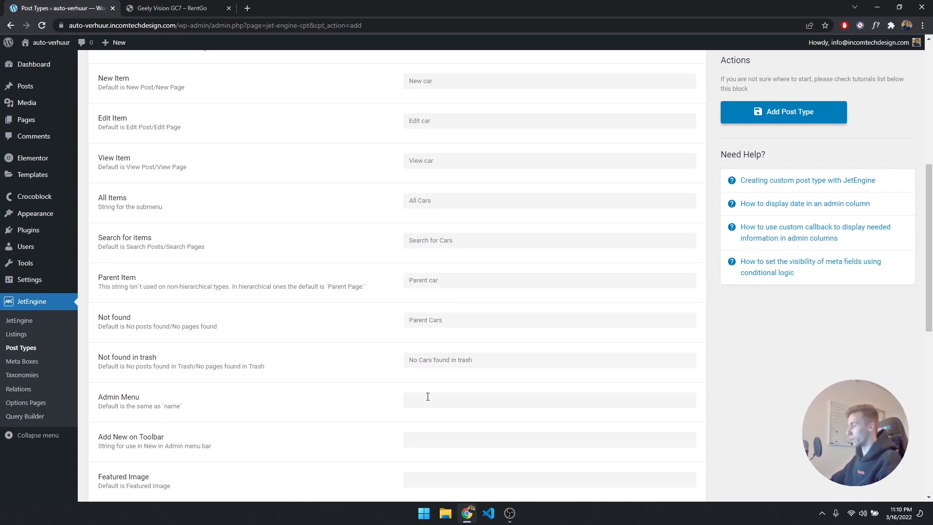
# - Fill the Admin Menu, Add New on Toolbar, four featured image and nav menu archive labels with the suggested texts
pyautogui.click(429, 398)
pyautogui.scroll(-3, 429, 389)
pyautogui.click(431, 291)
pyautogui.click(427, 333)
pyautogui.click(422, 373)
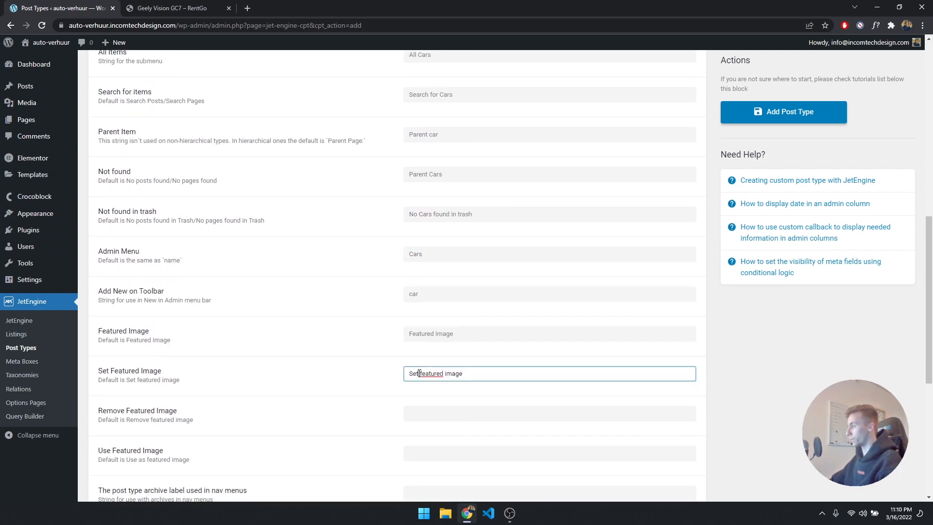
pyautogui.scroll(-2, 422, 373)
pyautogui.click(425, 318)
pyautogui.click(423, 356)
pyautogui.click(426, 396)
# - Set the last two labels to "Insert into car" and "Uploaded to this car", and add the Cars post type
pyautogui.scroll(-3, 427, 389)
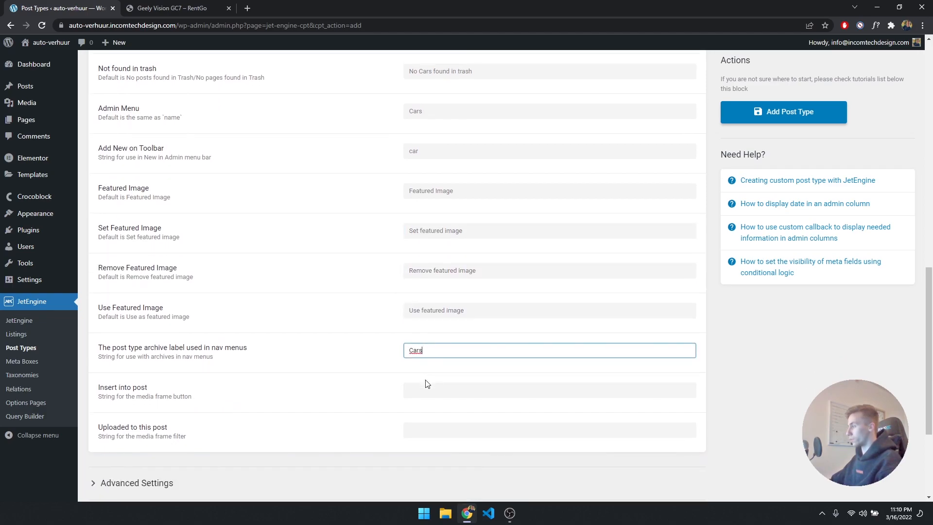
pyautogui.click(430, 290)
pyautogui.click(426, 338)
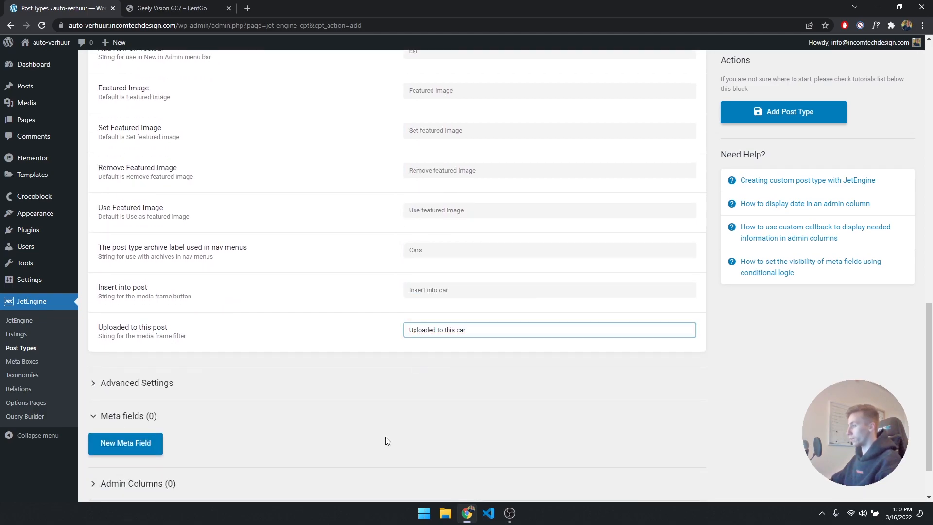
pyautogui.scroll(9, 386, 440)
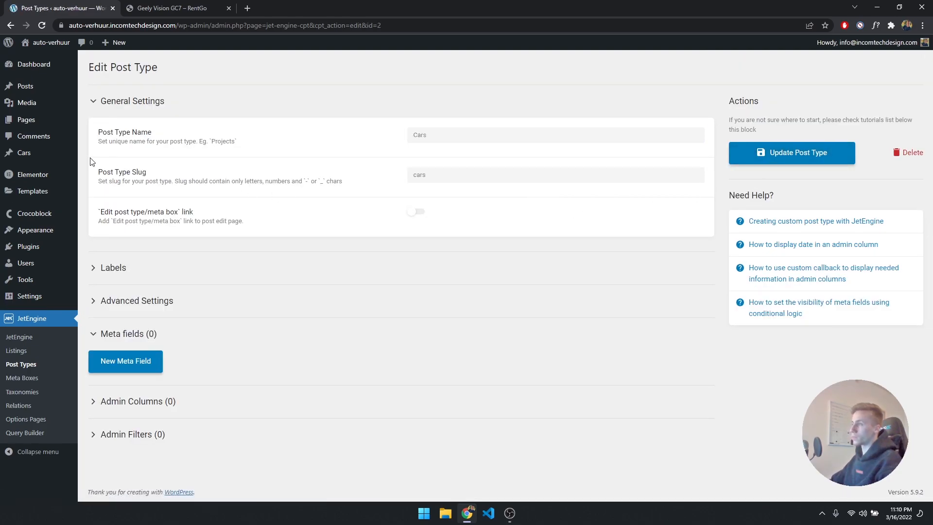
# - Look through the Cars post type's advanced settings and open the form for adding a new car
pyautogui.moveTo(25, 154)
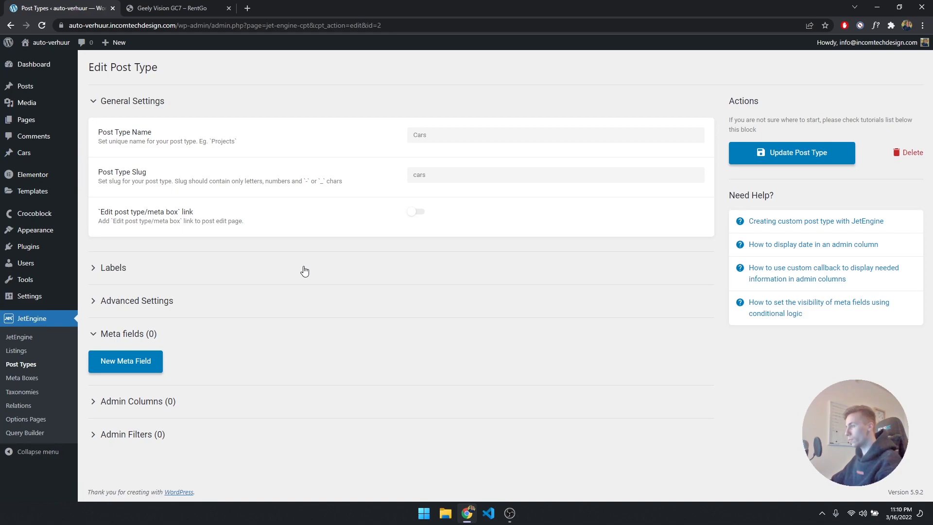
pyautogui.click(136, 310)
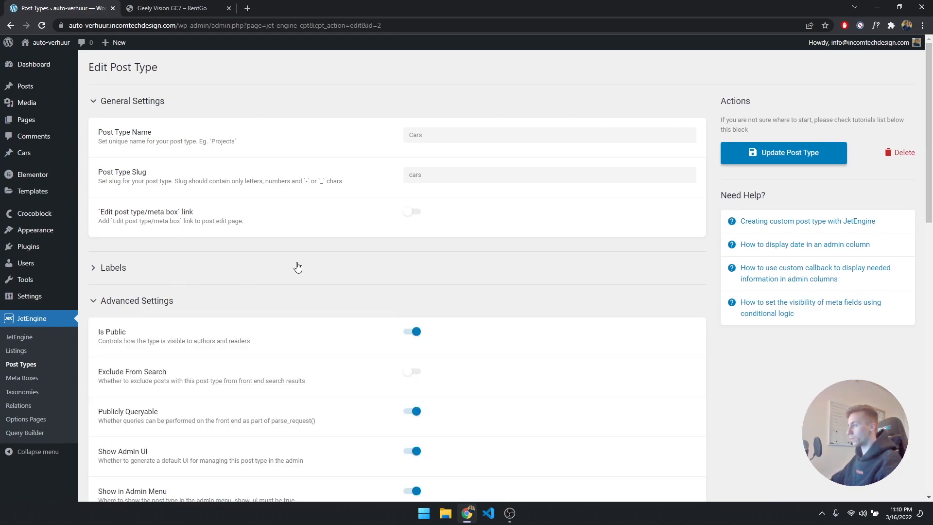
pyautogui.scroll(-14, 297, 268)
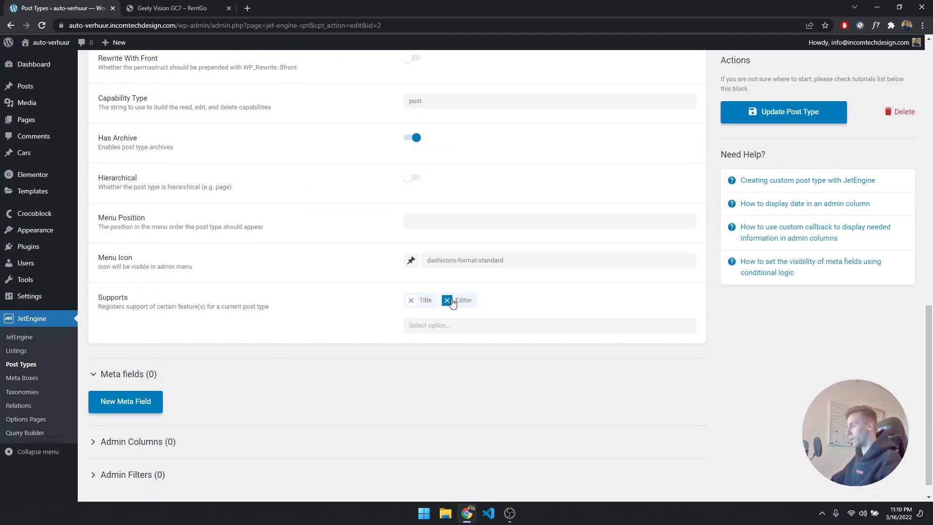
pyautogui.scroll(6, 286, 262)
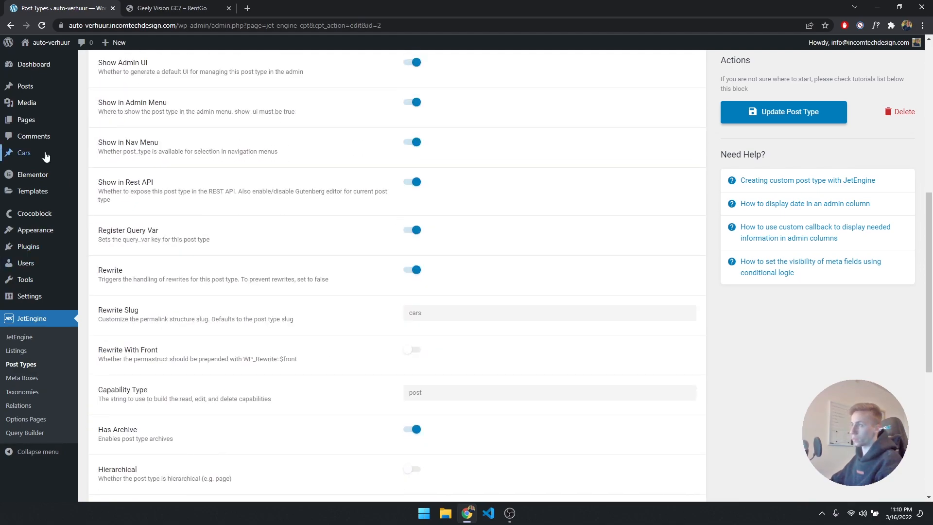
pyautogui.click(99, 155)
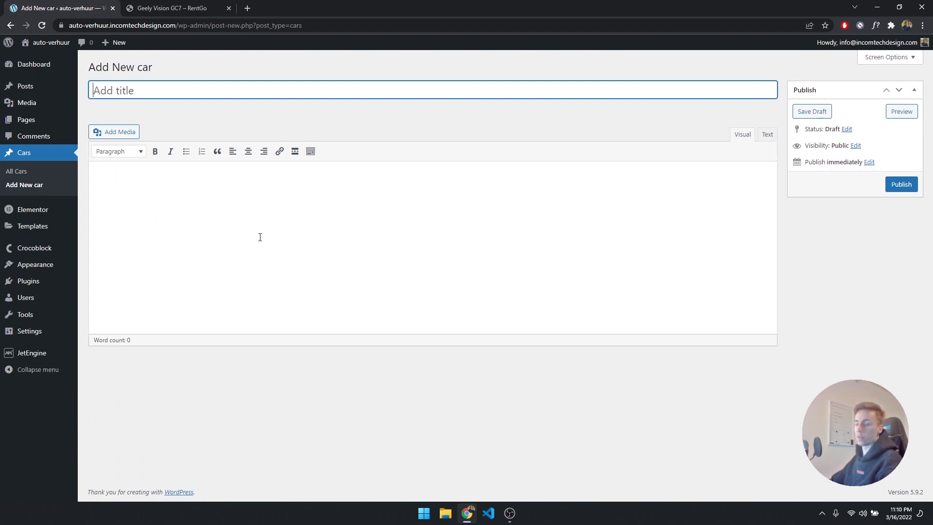
# - Reopen the Cars post type in JetEngine and remove Editor from its supported features
pyautogui.moveTo(35, 358)
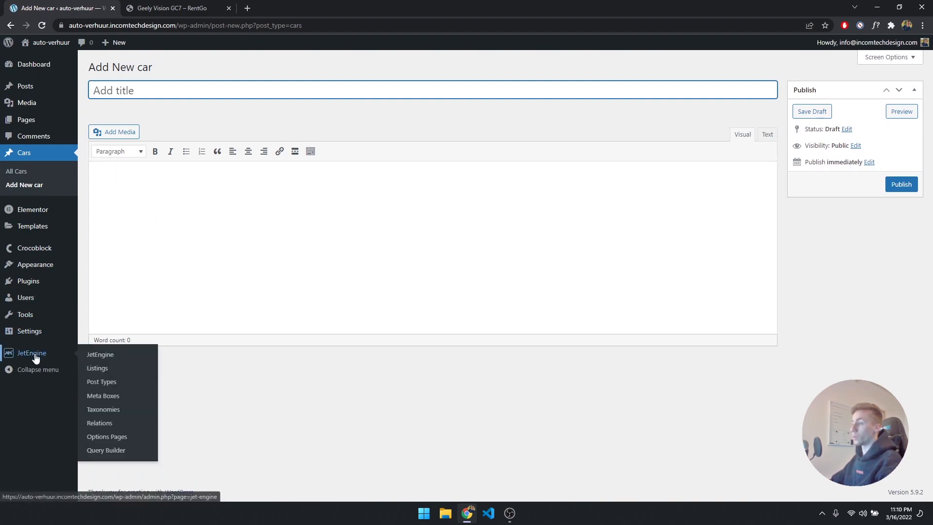
pyautogui.click(127, 382)
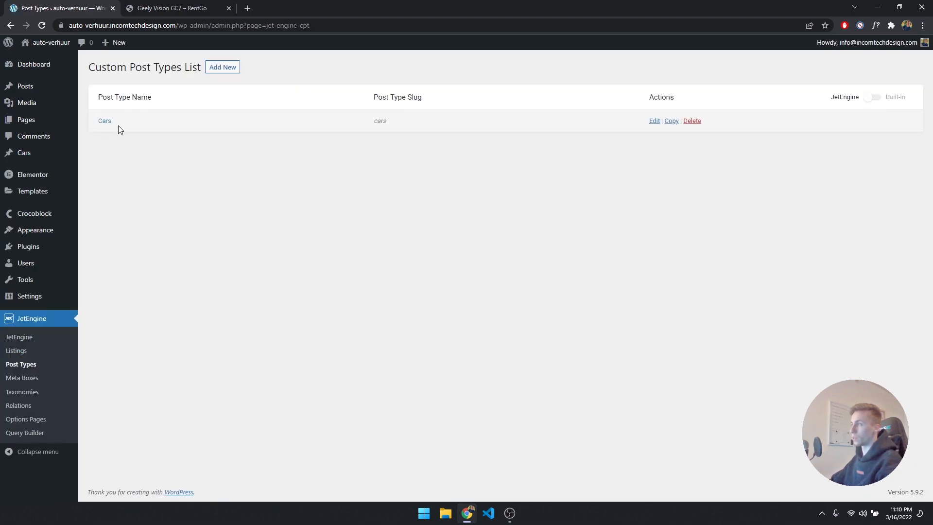
pyautogui.click(105, 121)
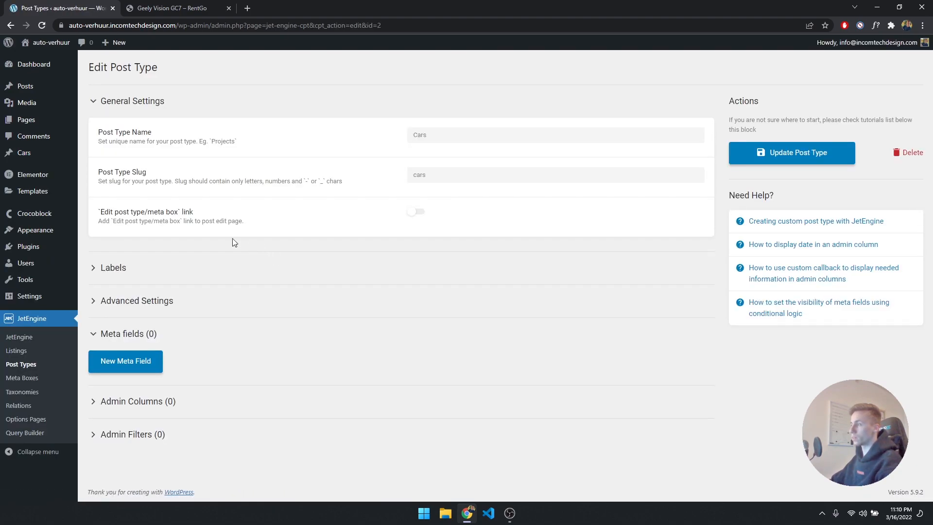
pyautogui.click(140, 298)
pyautogui.scroll(-1, 244, 298)
pyautogui.scroll(-12, 244, 297)
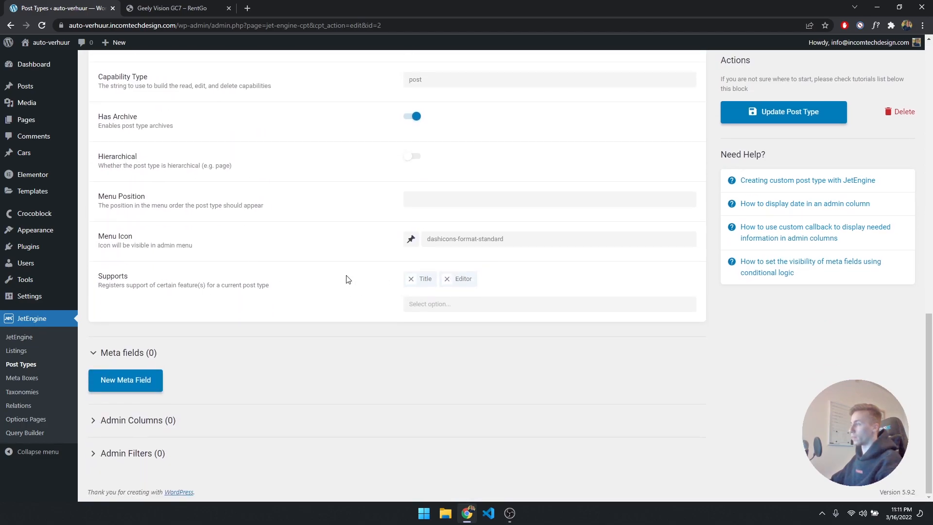
pyautogui.click(447, 280)
# - Change the Cars menu icon to dashicons-category, searching the icons for "ca", and update the post type
pyautogui.scroll(1, 452, 297)
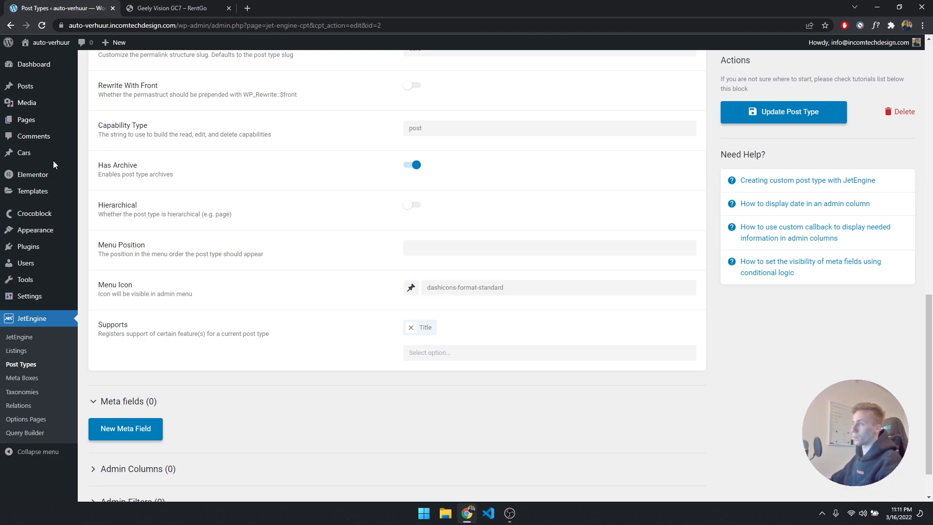
pyautogui.click(412, 288)
pyautogui.click(427, 317)
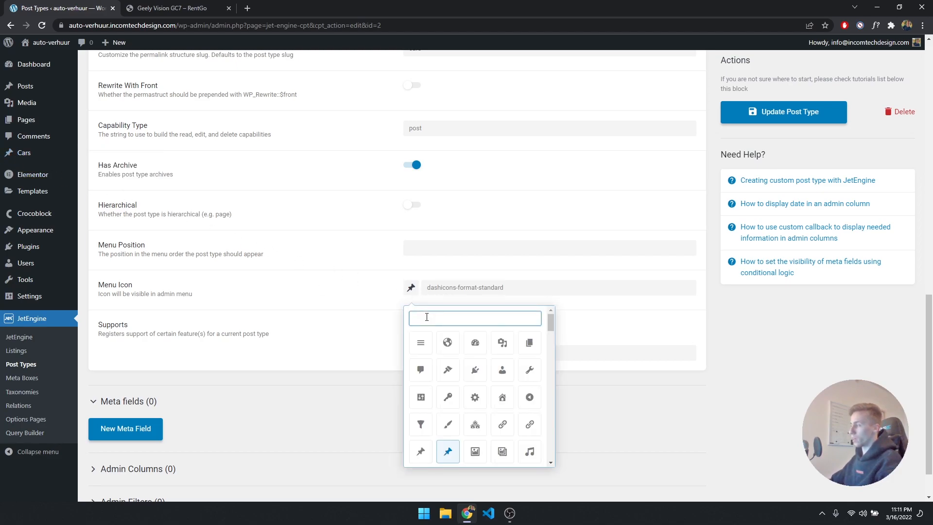
pyautogui.write('ca')
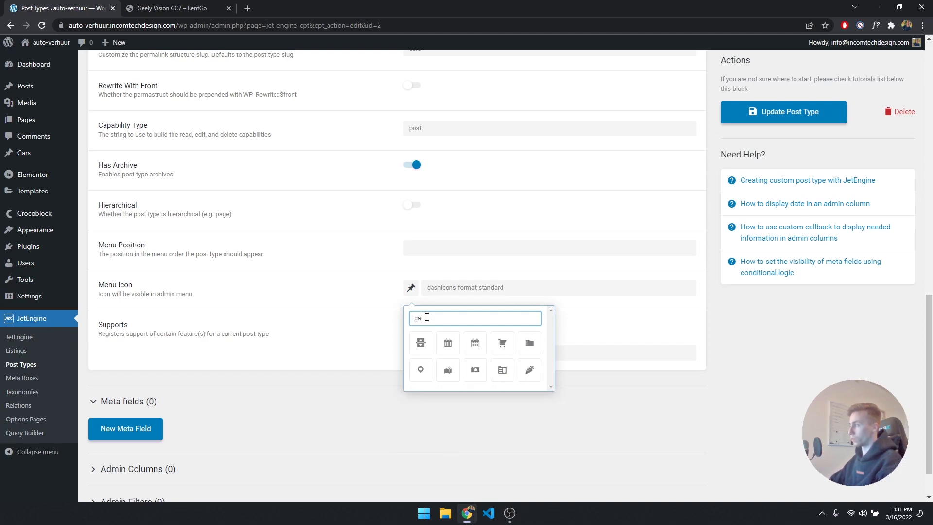
pyautogui.click(533, 345)
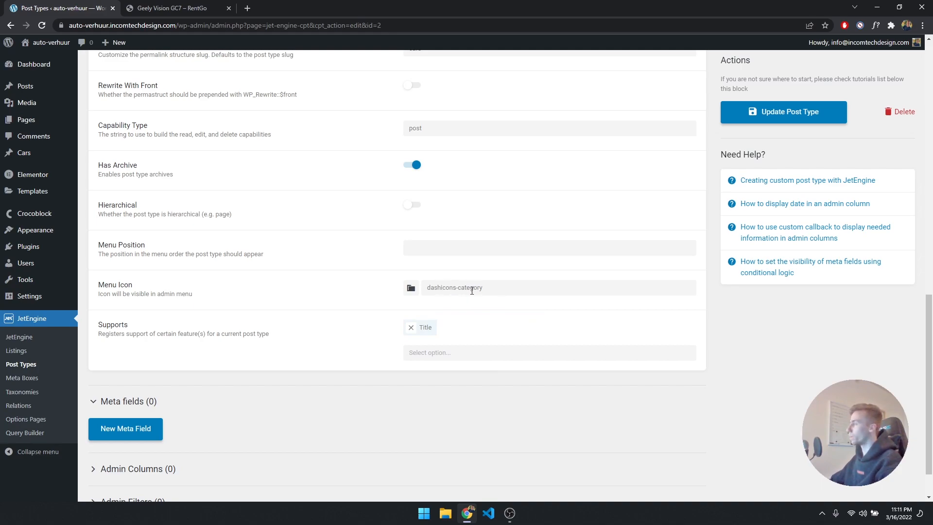
pyautogui.click(767, 121)
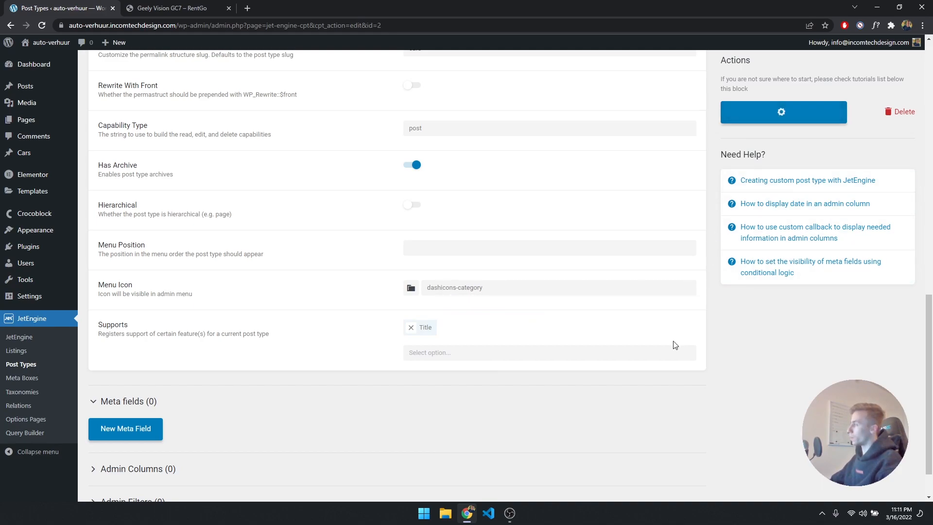
# - Reload the admin page and open the form for adding a new car to check the updated icon and editor settings
pyautogui.click(42, 25)
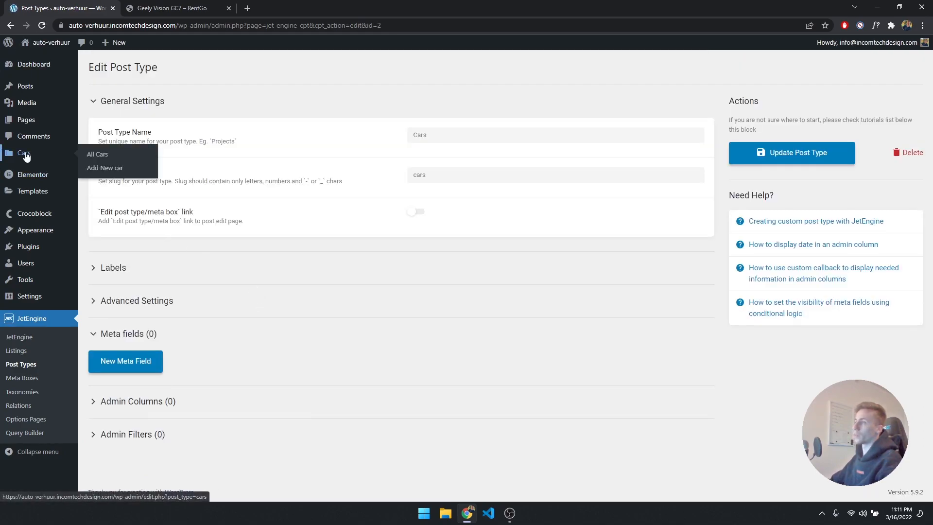
pyautogui.click(24, 152)
pyautogui.click(135, 67)
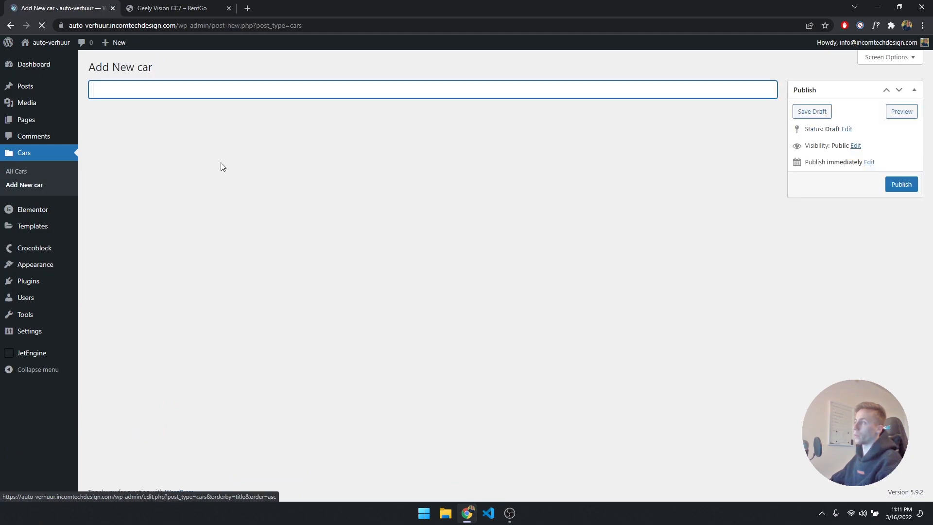
pyautogui.click(313, 285)
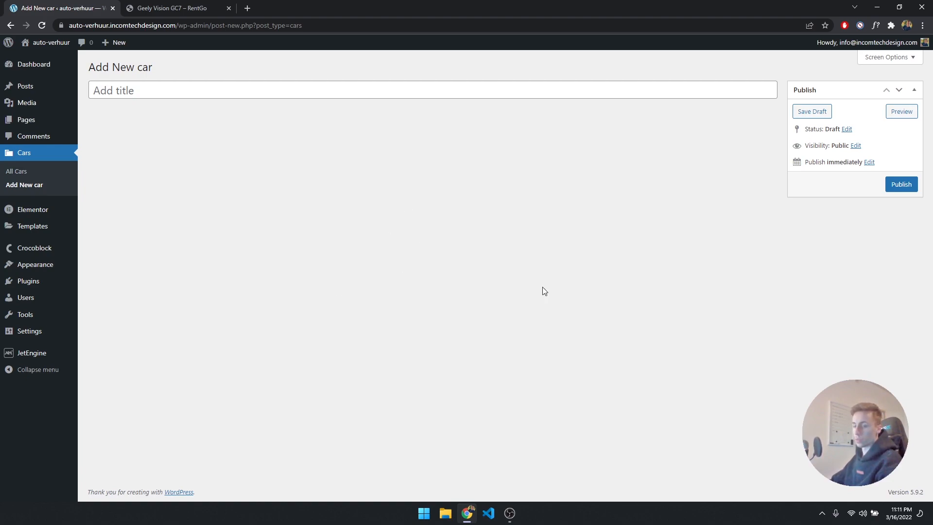
# - Reopen the Cars post type in JetEngine, add a new meta field and look through its options
pyautogui.moveTo(63, 355)
pyautogui.click(115, 385)
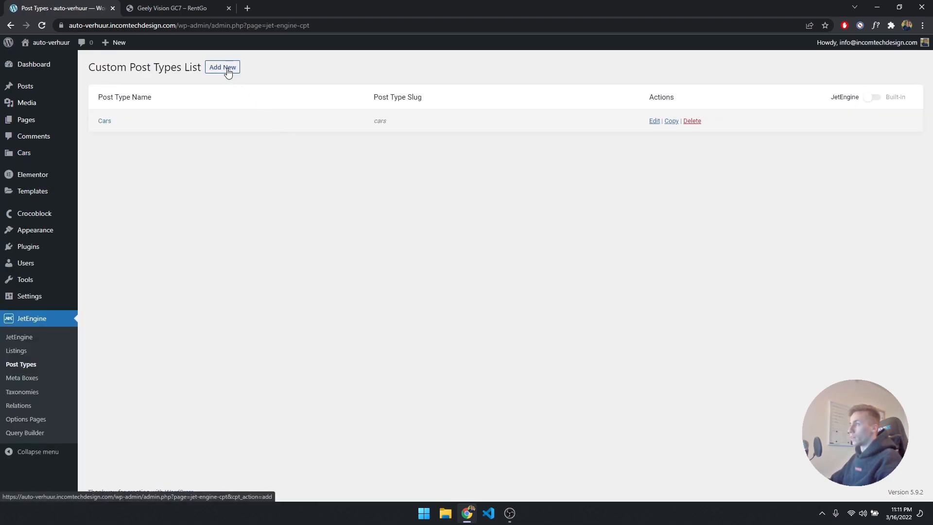
pyautogui.click(104, 122)
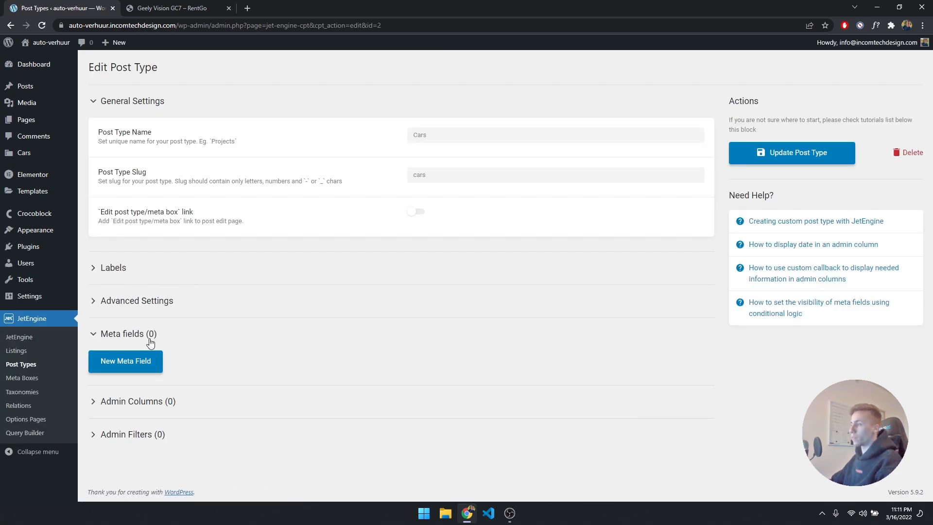
pyautogui.click(124, 367)
pyautogui.scroll(-3, 122, 365)
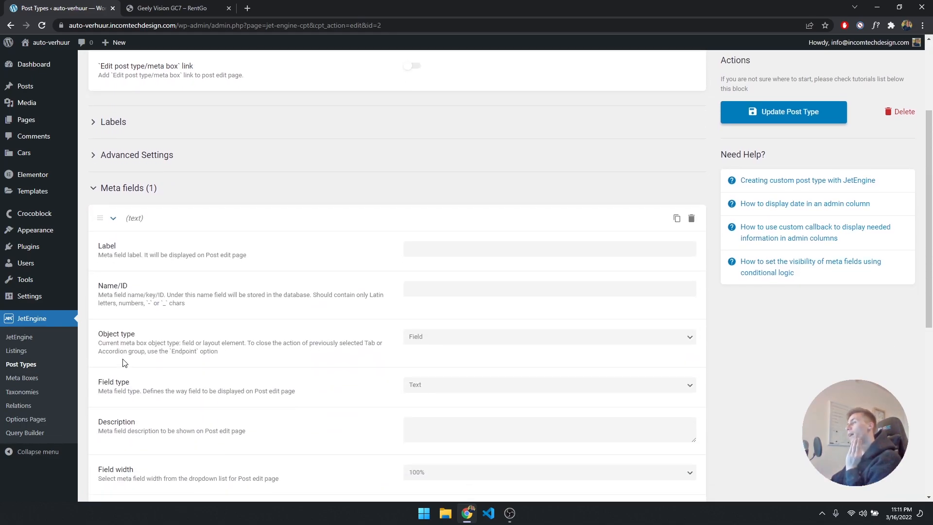
pyautogui.scroll(-3, 123, 362)
pyautogui.scroll(-4, 123, 363)
pyautogui.scroll(7, 124, 363)
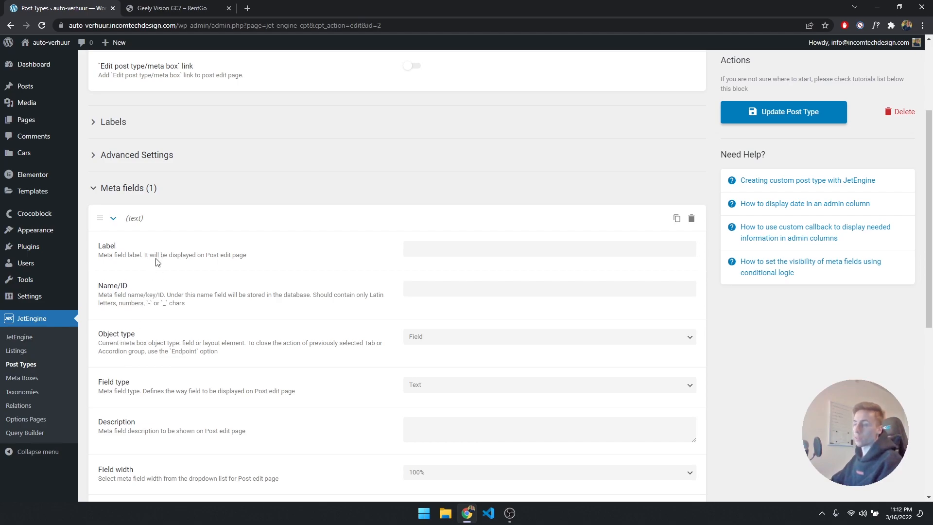
# - Switch to the Geely Vision GC7 page on the RentGo demo and examine which car details it lists
pyautogui.click(181, 6)
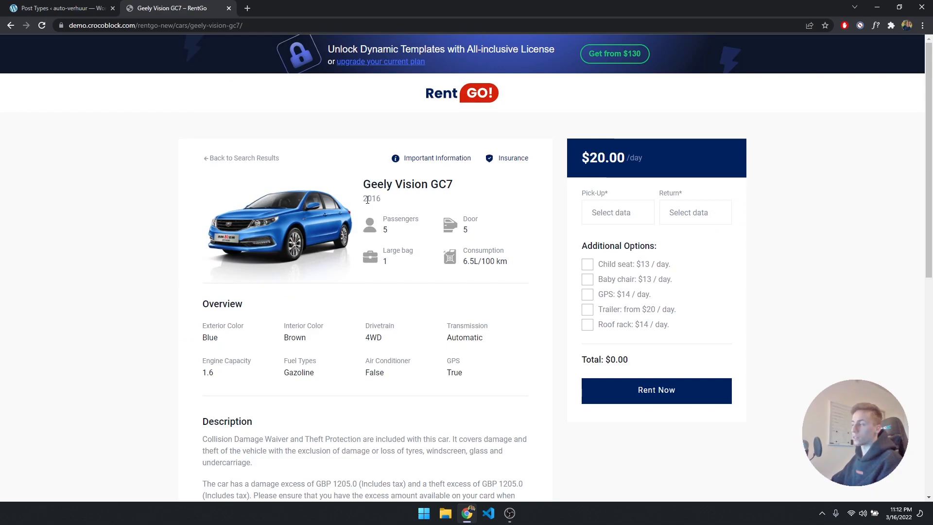
pyautogui.scroll(-1, 367, 199)
pyautogui.scroll(-7, 448, 301)
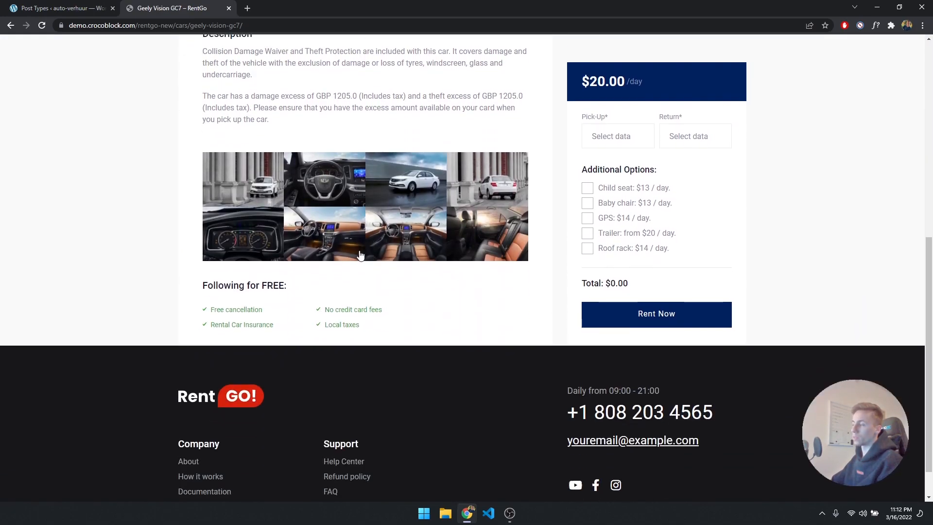
pyautogui.scroll(8, 387, 340)
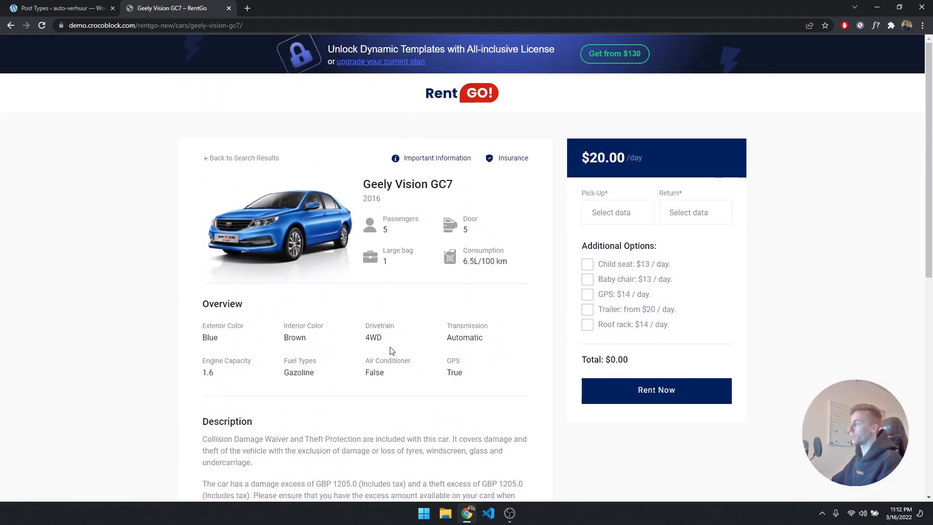
# - Examine the car's passenger, door and bag figures, its overview specifications, description and photo on the demo page
pyautogui.scroll(-8, 391, 349)
pyautogui.scroll(8, 391, 350)
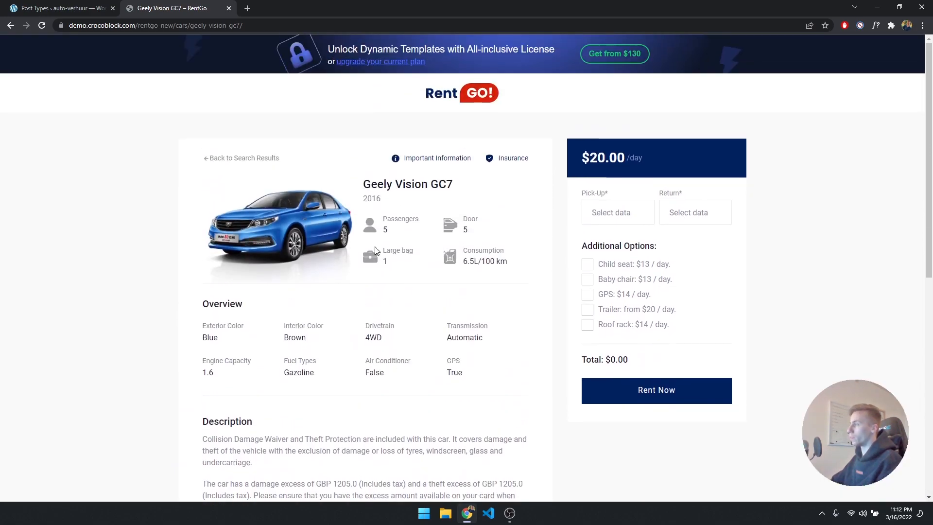
pyautogui.moveTo(383, 219); pyautogui.dragTo(394, 234)
pyautogui.click(398, 235)
pyautogui.moveTo(463, 230); pyautogui.dragTo(473, 240)
pyautogui.moveTo(382, 250); pyautogui.dragTo(391, 264)
pyautogui.moveTo(184, 324); pyautogui.dragTo(425, 373)
pyautogui.click(425, 369)
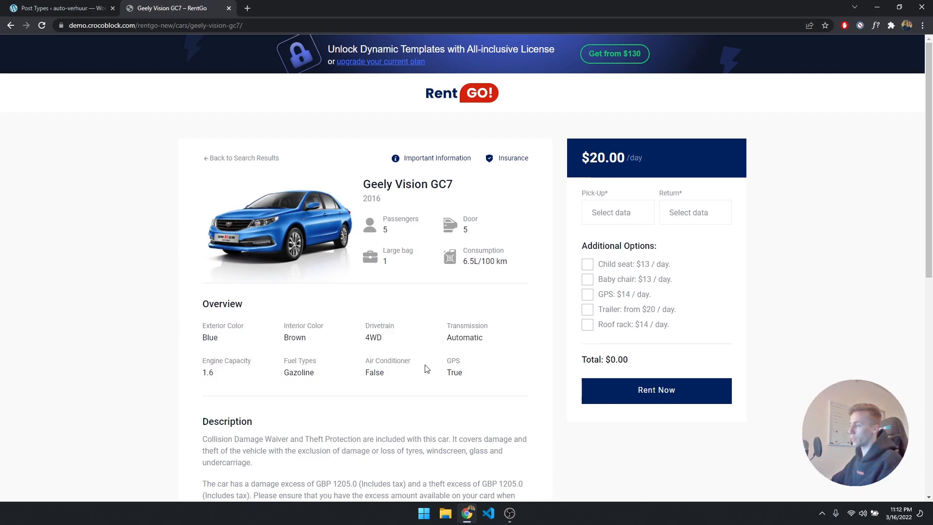
pyautogui.scroll(-4, 428, 378)
pyautogui.scroll(-5, 429, 381)
pyautogui.scroll(9, 433, 382)
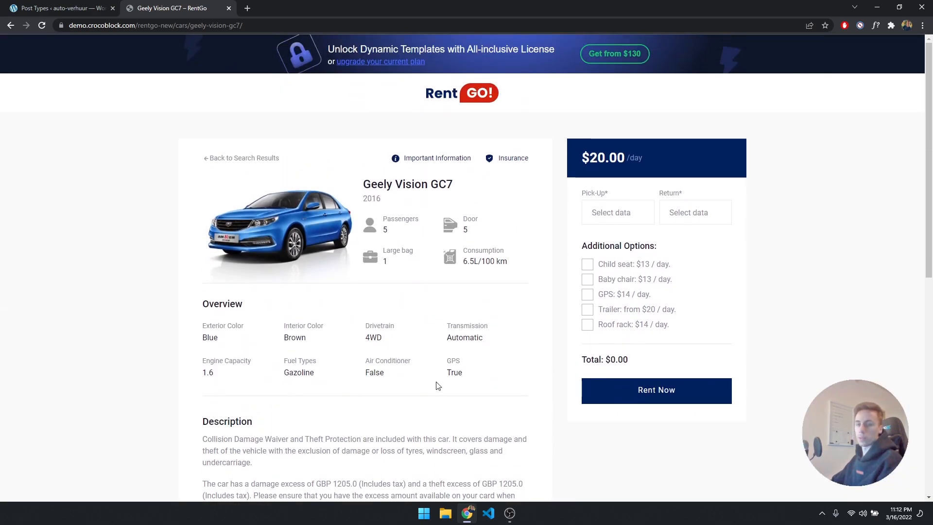
pyautogui.moveTo(303, 238); pyautogui.dragTo(164, 227)
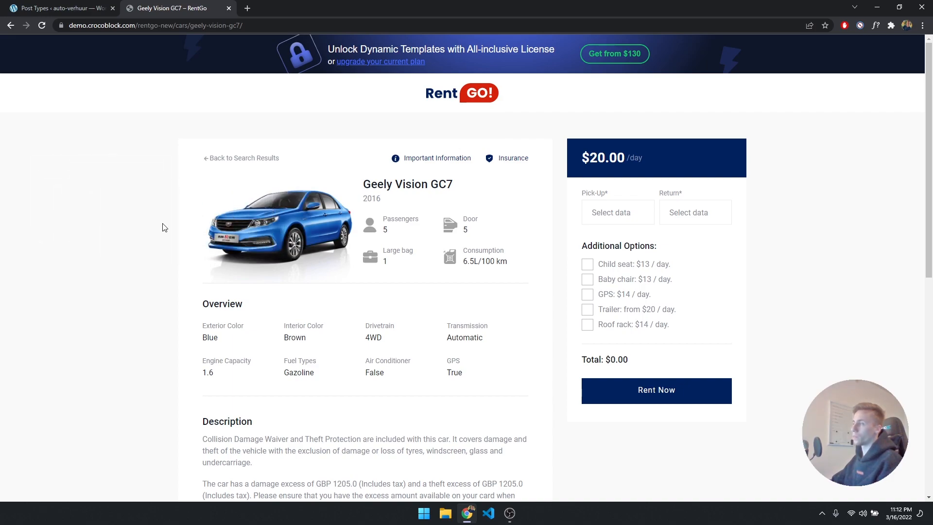
# - Return to the Cars post type in WordPress and label the new meta field "Main image", with main-image as its name/ID
pyautogui.click(74, 9)
pyautogui.click(437, 255)
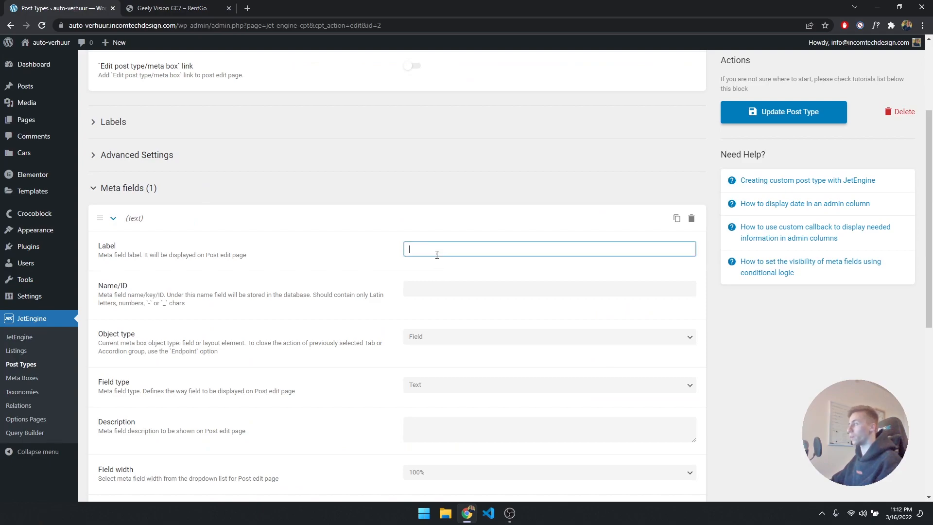
pyautogui.write('Main image')
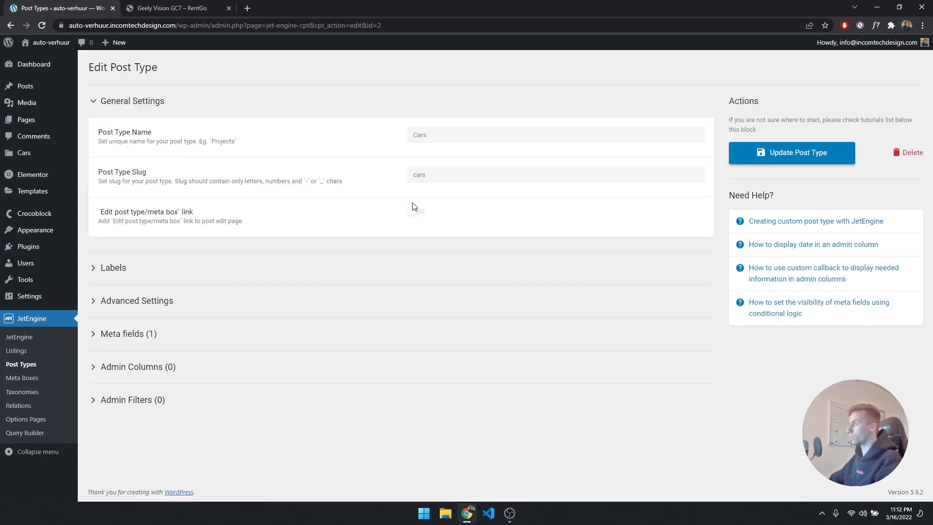
pyautogui.click(145, 340)
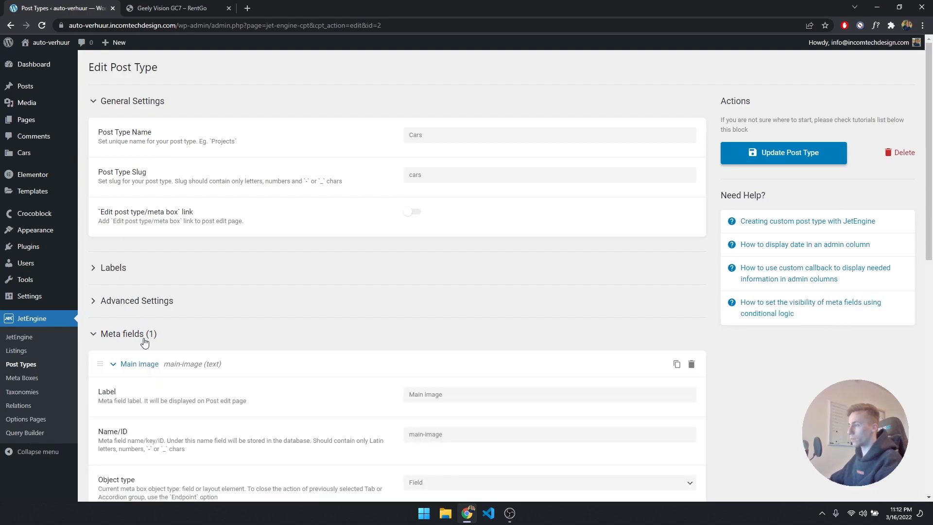
pyautogui.scroll(-4, 202, 371)
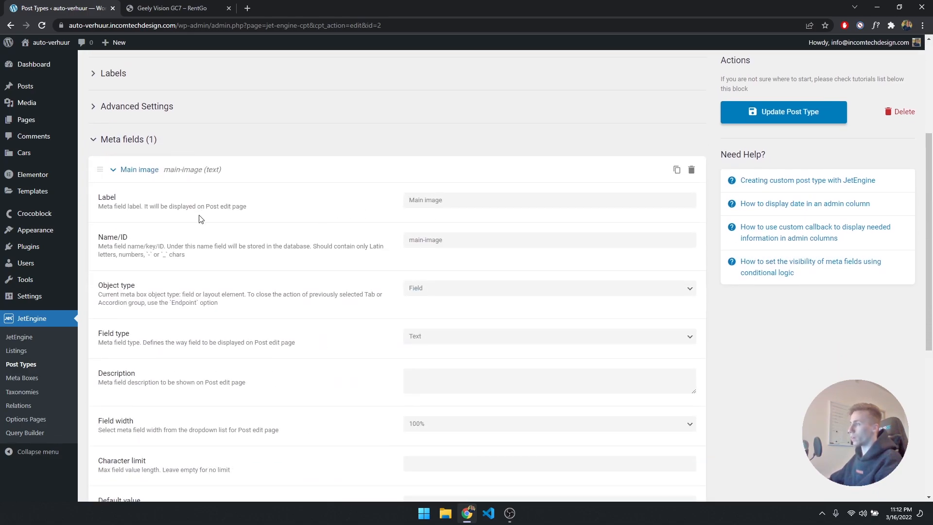
pyautogui.moveTo(98, 238); pyautogui.dragTo(186, 244)
pyautogui.click(456, 238)
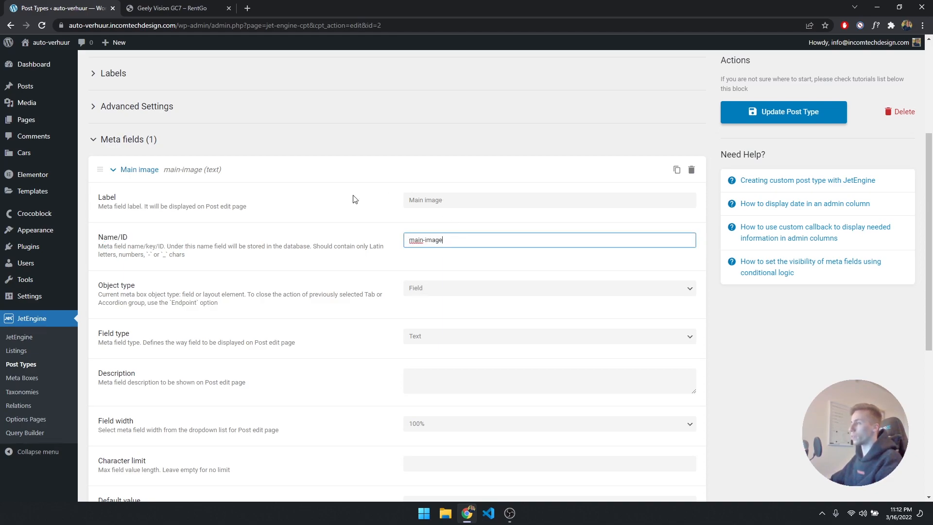
pyautogui.tripleClick(454, 195)
pyautogui.click(469, 197)
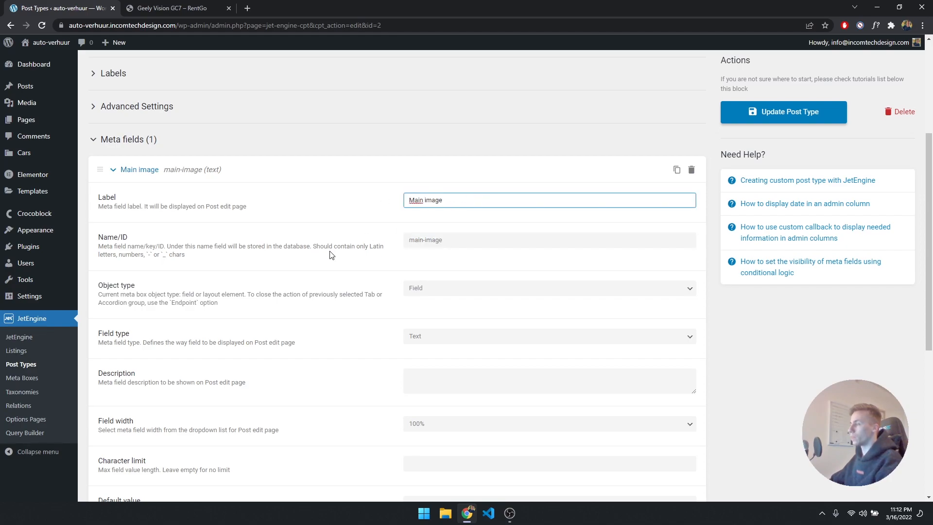
# - Keep the Main image object type as Field, set its field type to Media and its value format to Media ID
pyautogui.scroll(-1, 331, 254)
pyautogui.click(443, 246)
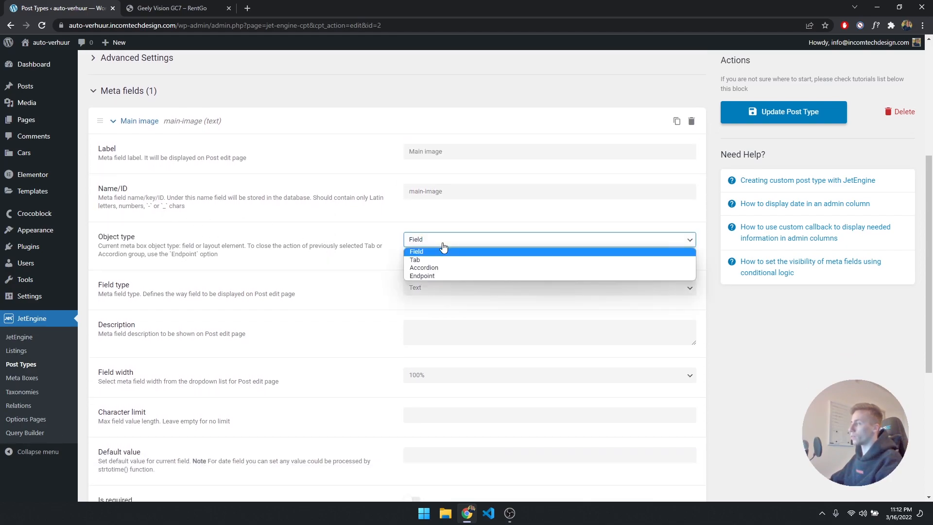
pyautogui.click(443, 248)
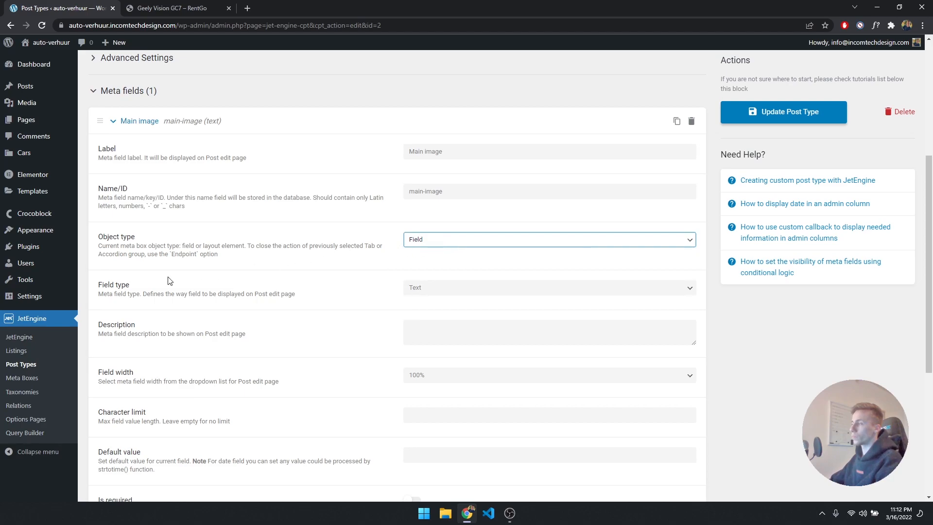
pyautogui.click(438, 290)
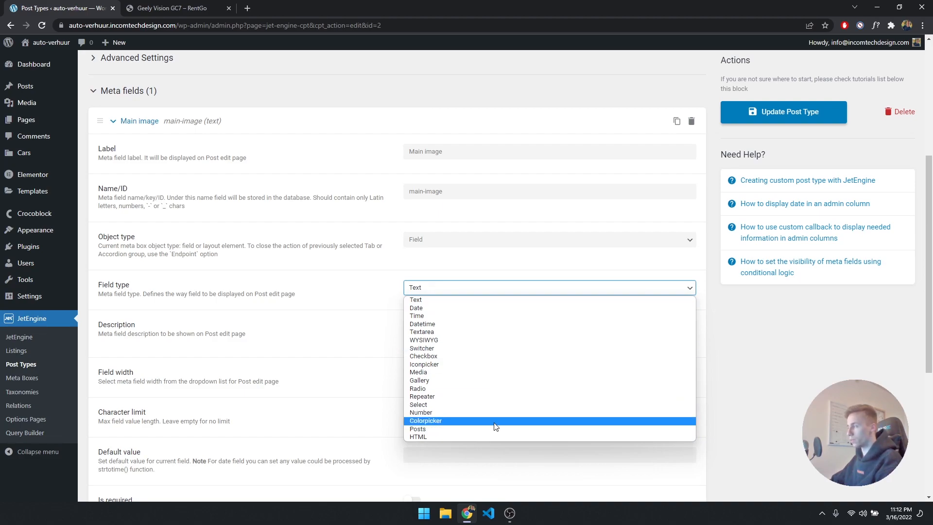
pyautogui.click(478, 373)
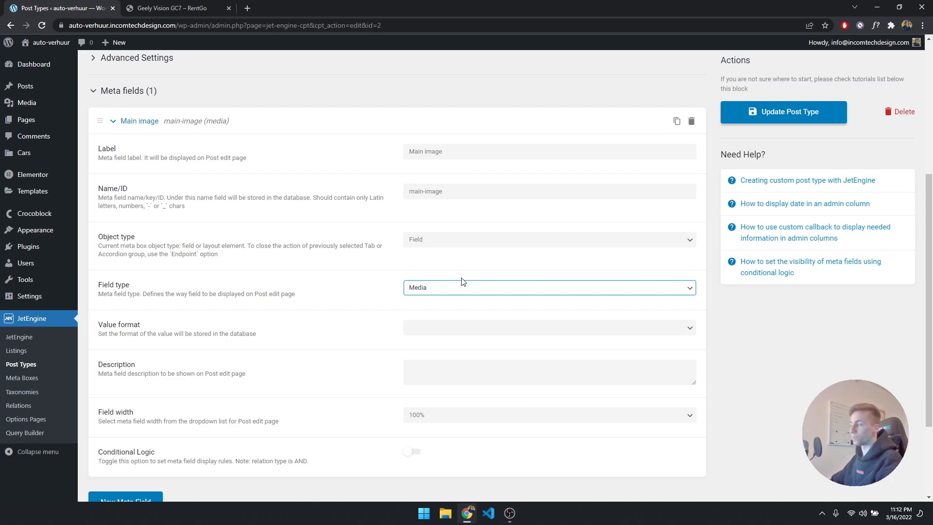
pyautogui.scroll(-2, 463, 281)
pyautogui.click(436, 234)
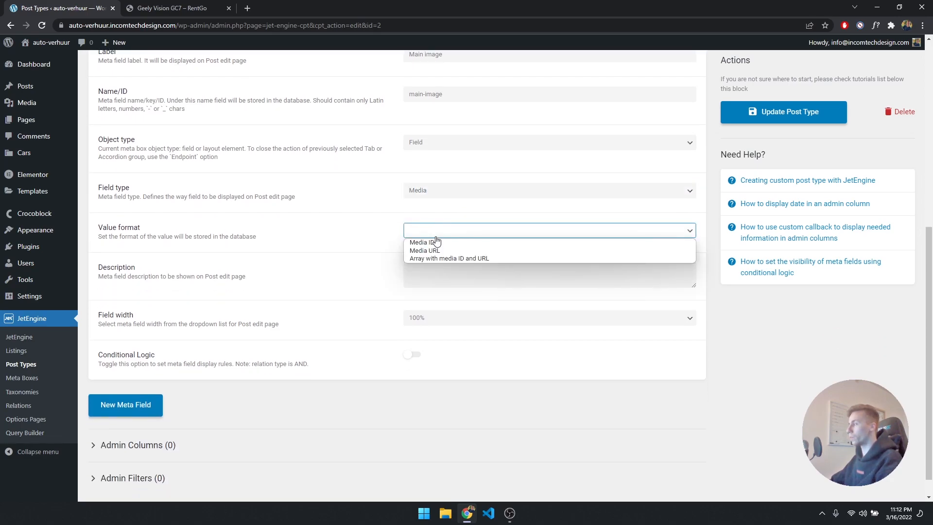
pyautogui.click(436, 242)
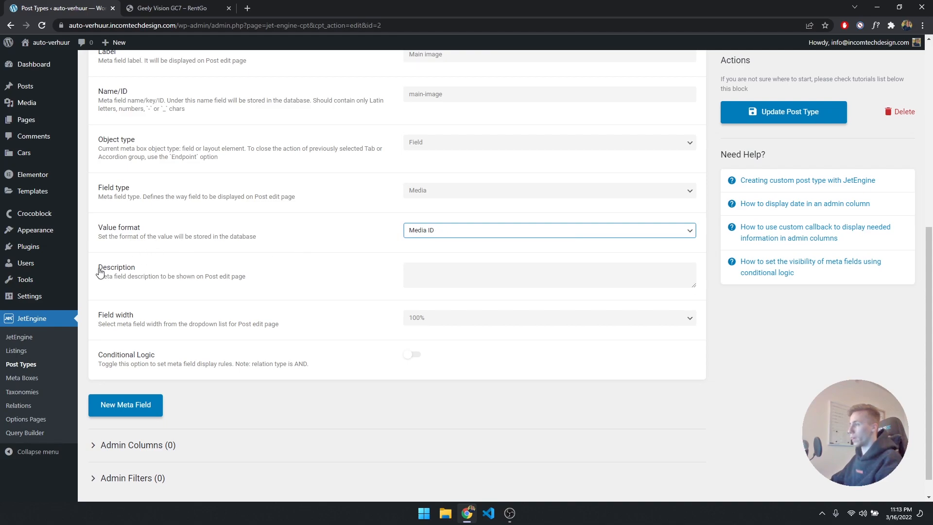
# - Describe the Main image field as "This is the main image of the car." and update the post type
pyautogui.click(451, 274)
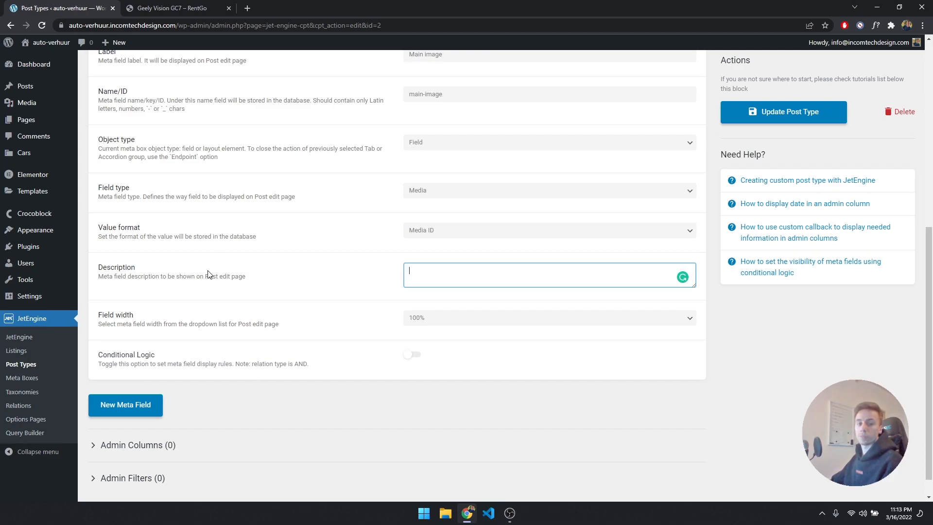
pyautogui.scroll(3, 378, 287)
pyautogui.scroll(-3, 292, 291)
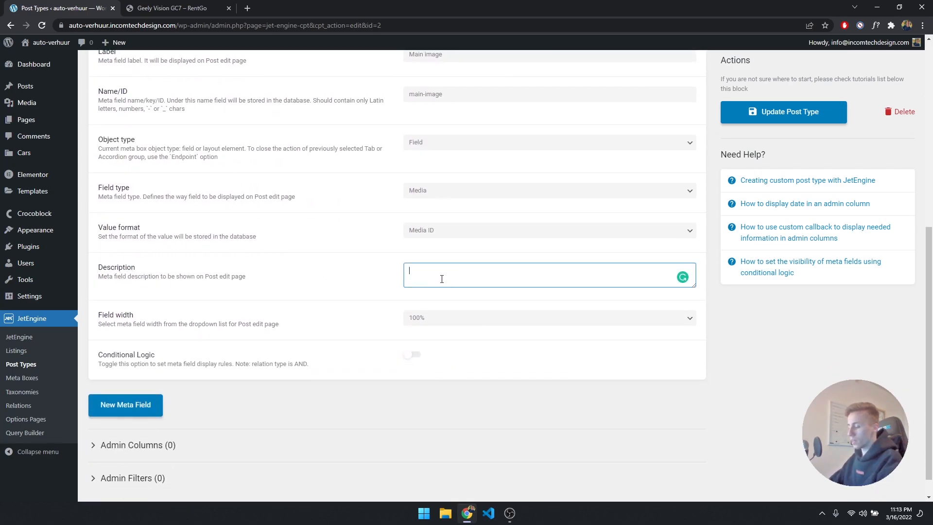
pyautogui.write('This is the main imahge')
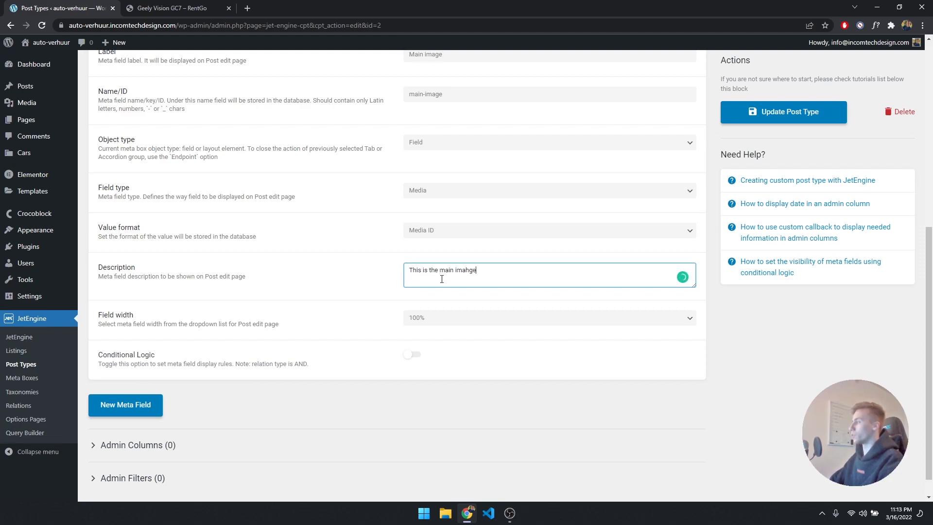
pyautogui.press('BackSpace')
pyautogui.press('BackSpace')
pyautogui.press('BackSpace')
pyautogui.write('ge of the car.')
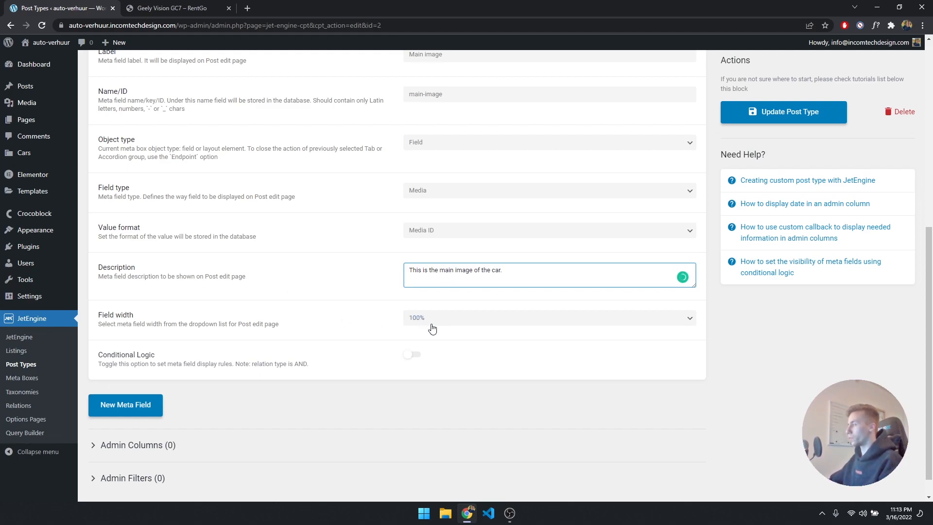
pyautogui.scroll(3, 598, 273)
pyautogui.click(768, 114)
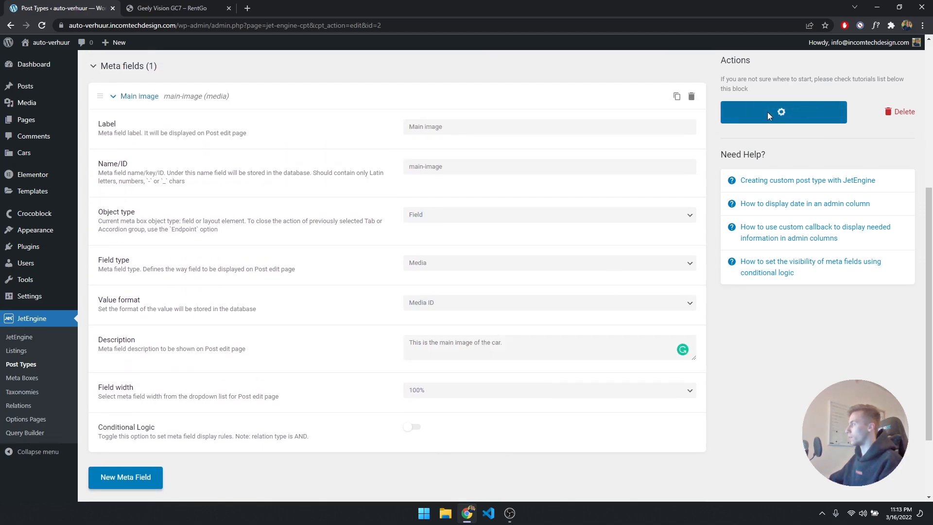
# - Open the form for adding a new car and check the Main image field's description and media chooser
pyautogui.moveTo(44, 153)
pyautogui.click(95, 156)
pyautogui.click(145, 67)
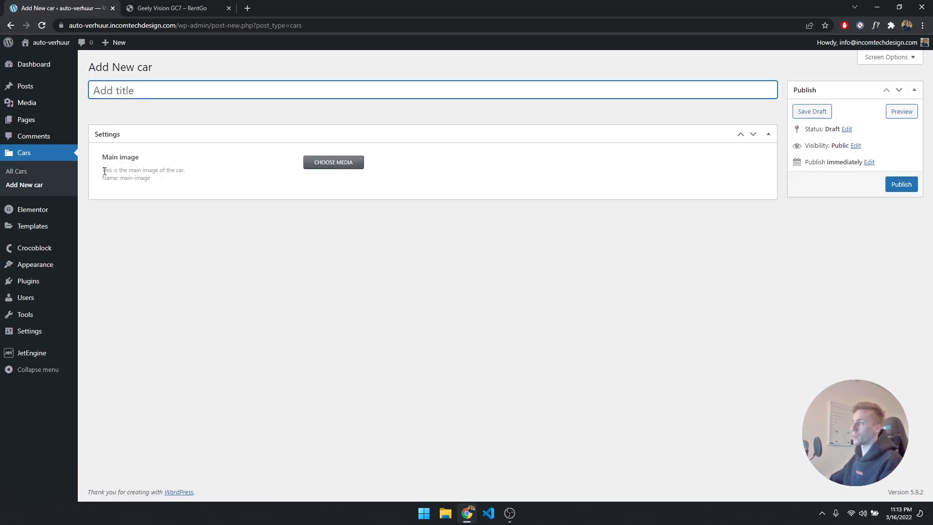
pyautogui.moveTo(104, 171); pyautogui.dragTo(162, 185)
pyautogui.click(162, 185)
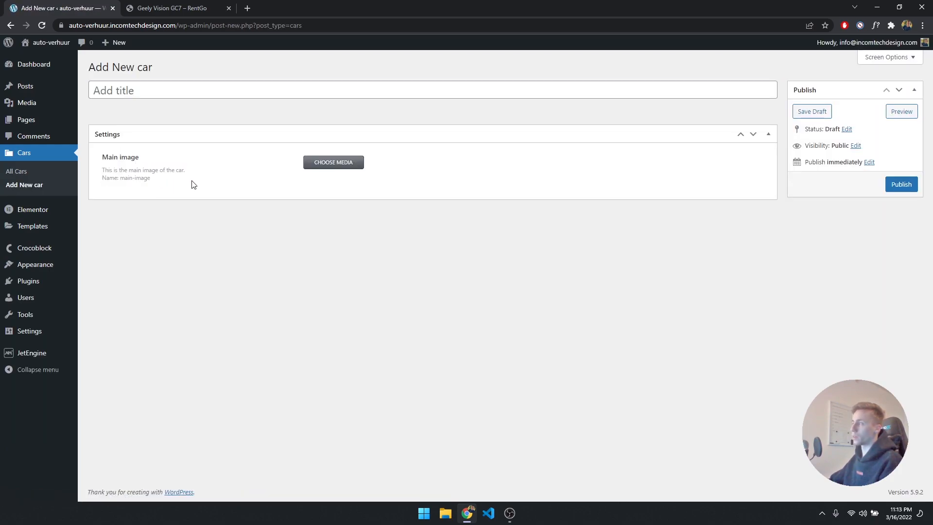
pyautogui.click(305, 167)
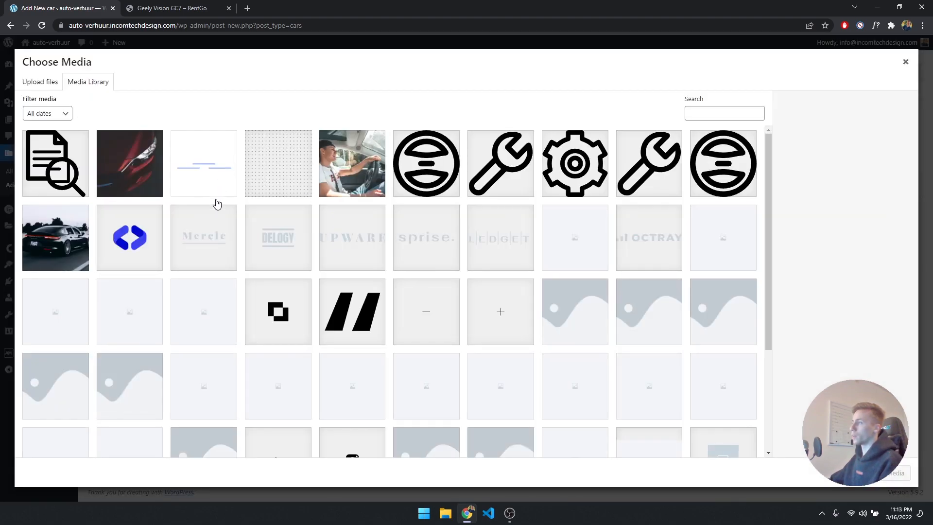
pyautogui.click(906, 63)
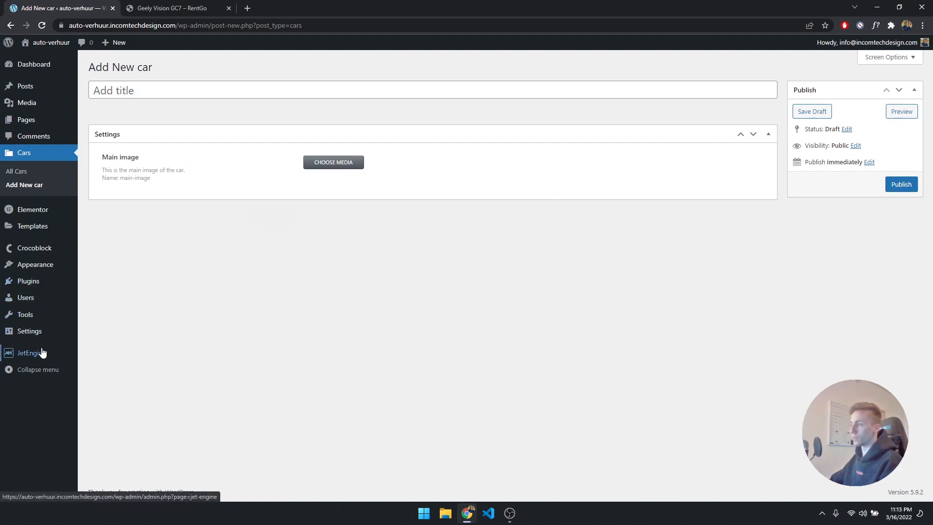
# - Reopen the Cars post type in JetEngine and add a second meta field
pyautogui.moveTo(42, 354)
pyautogui.click(115, 382)
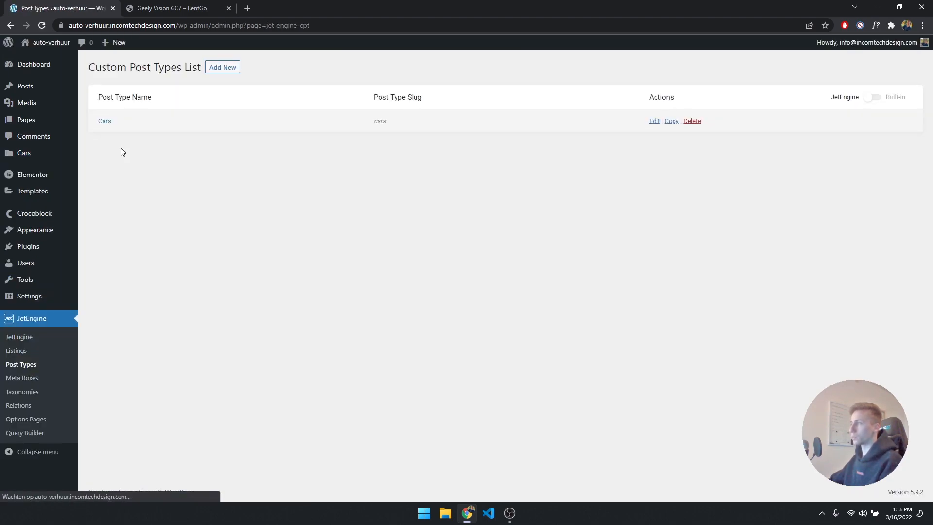
pyautogui.click(103, 122)
pyautogui.scroll(-1, 154, 338)
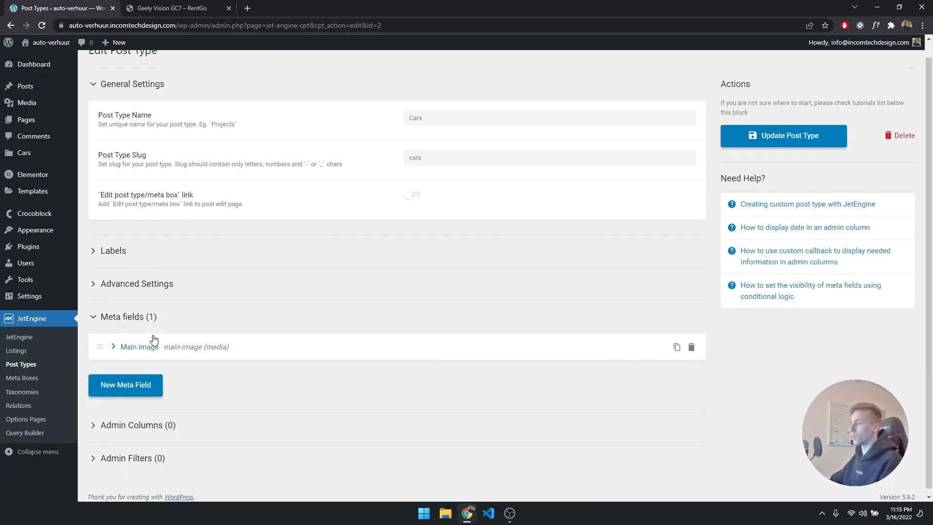
pyautogui.click(146, 381)
# - Check the car's name on the RentGo demo page, and label the new meta field "Car title" with name/ID car-title
pyautogui.click(204, 9)
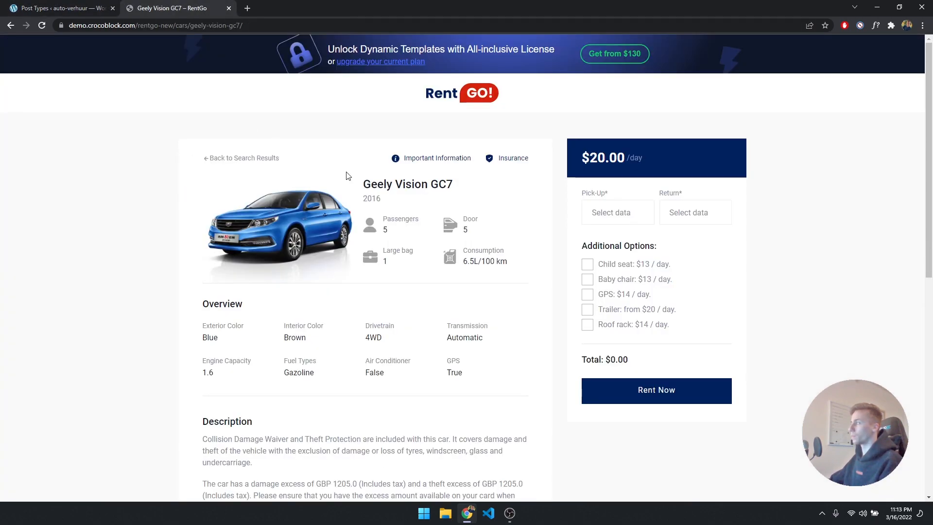
pyautogui.moveTo(361, 187); pyautogui.dragTo(459, 193)
pyautogui.click(287, 131)
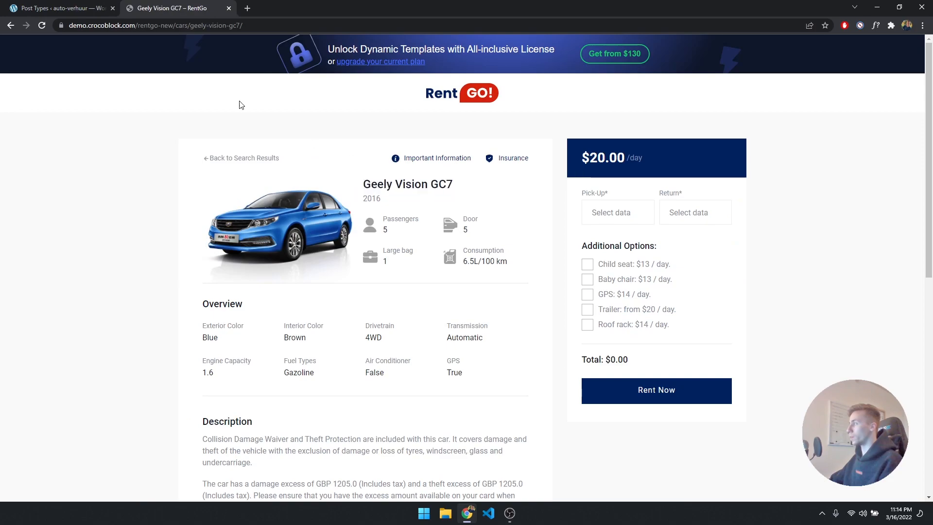
pyautogui.click(100, 8)
pyautogui.scroll(-3, 270, 379)
pyautogui.click(431, 263)
pyautogui.write('Car title')
pyautogui.click(446, 307)
# - Keep the Car title field as object type Field and field type Text, and describe it as "This is the car title."
pyautogui.scroll(-3, 437, 308)
pyautogui.click(440, 209)
pyautogui.click(436, 260)
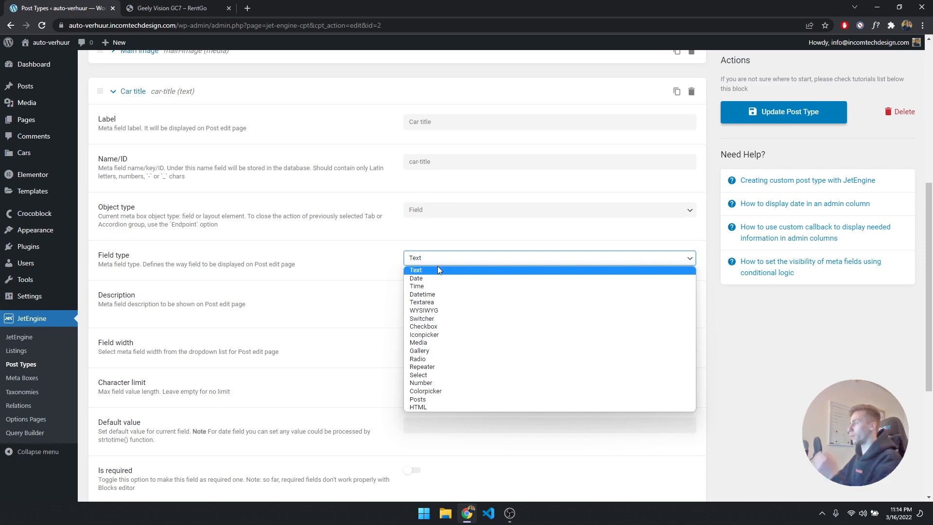
pyautogui.click(437, 270)
pyautogui.click(416, 303)
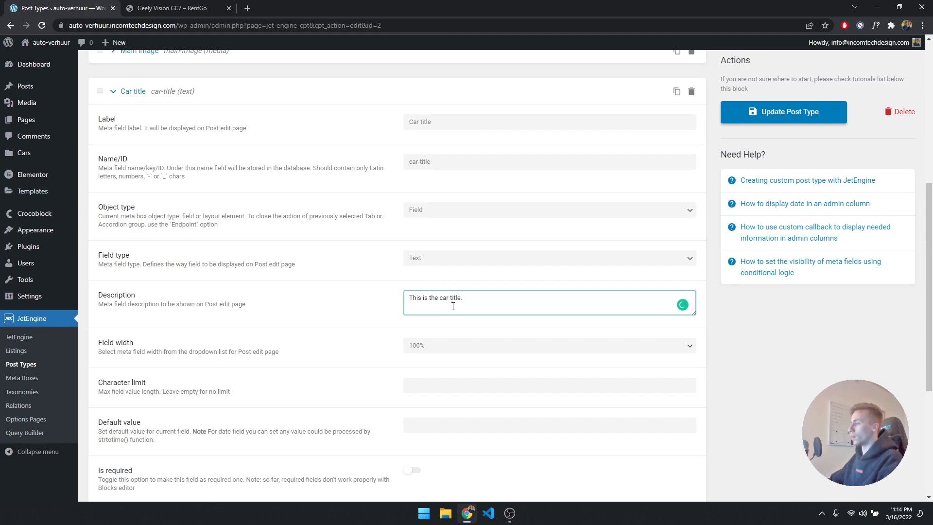
pyautogui.moveTo(500, 304); pyautogui.dragTo(391, 291)
pyautogui.click(489, 300)
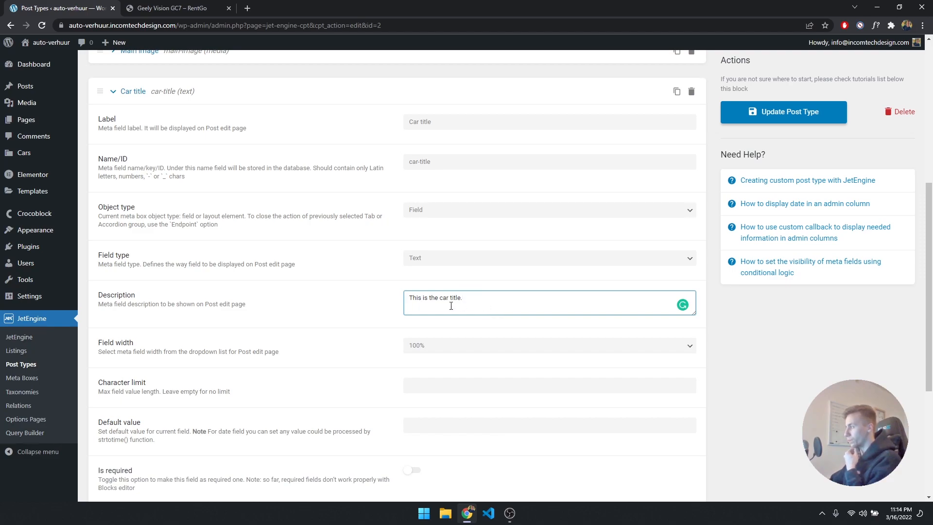
# - Leave the Car title field's character limit empty and make the field required
pyautogui.scroll(-2, 385, 325)
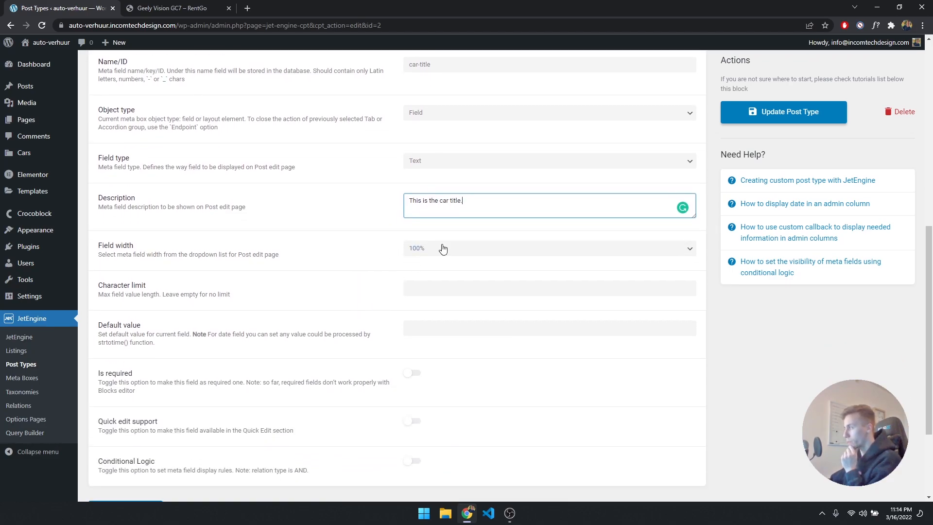
pyautogui.click(448, 287)
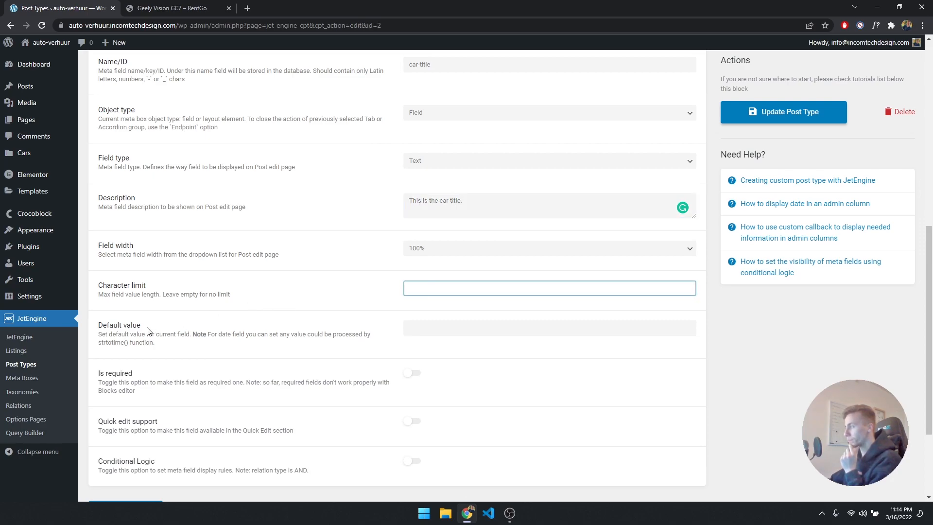
pyautogui.scroll(-1, 287, 346)
pyautogui.click(414, 324)
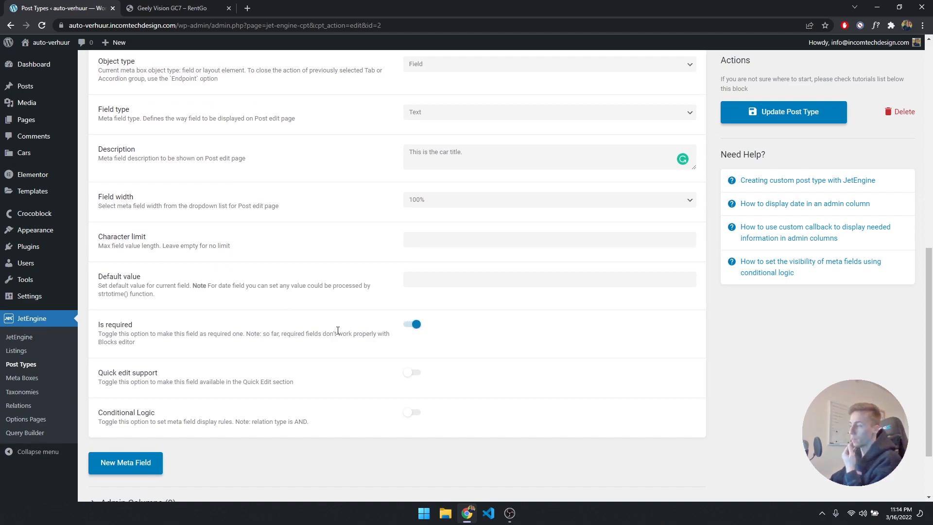
# - Save the updated Cars post type and open a new car entry to check its Main image and Car title fields
pyautogui.click(779, 113)
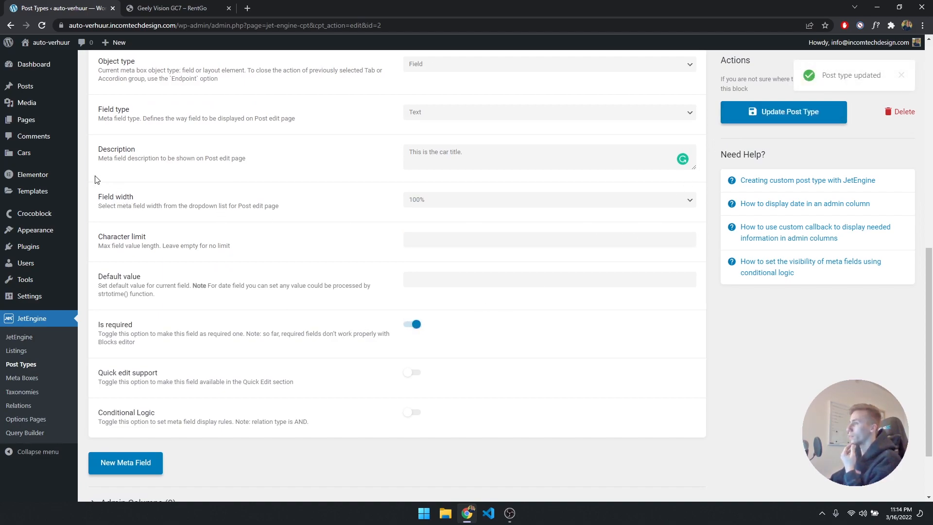
pyautogui.moveTo(35, 155)
pyautogui.click(116, 155)
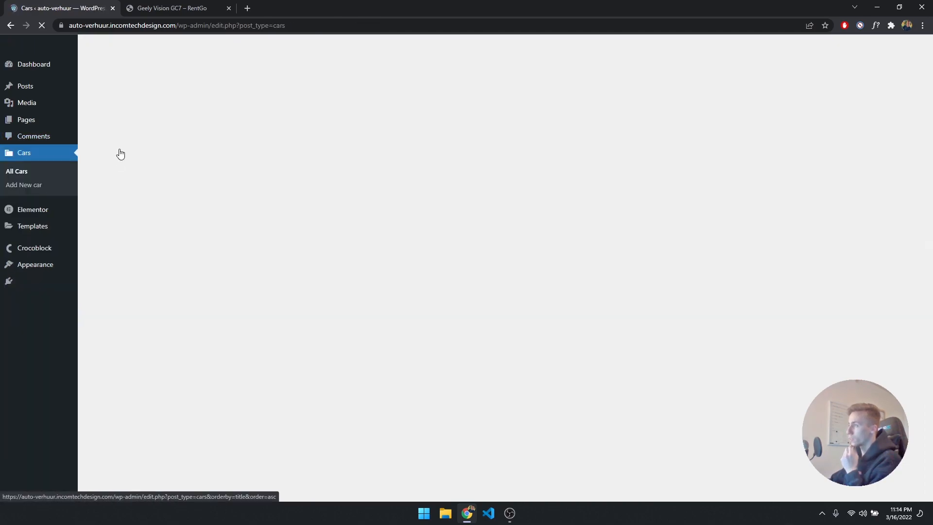
pyautogui.click(136, 68)
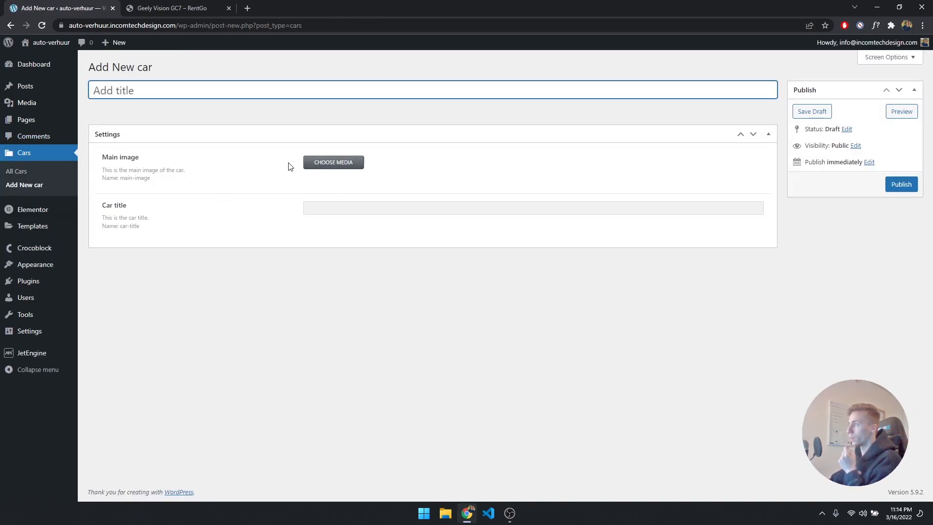
pyautogui.moveTo(105, 161); pyautogui.dragTo(141, 161)
pyautogui.moveTo(103, 205); pyautogui.dragTo(127, 205)
pyautogui.click(307, 209)
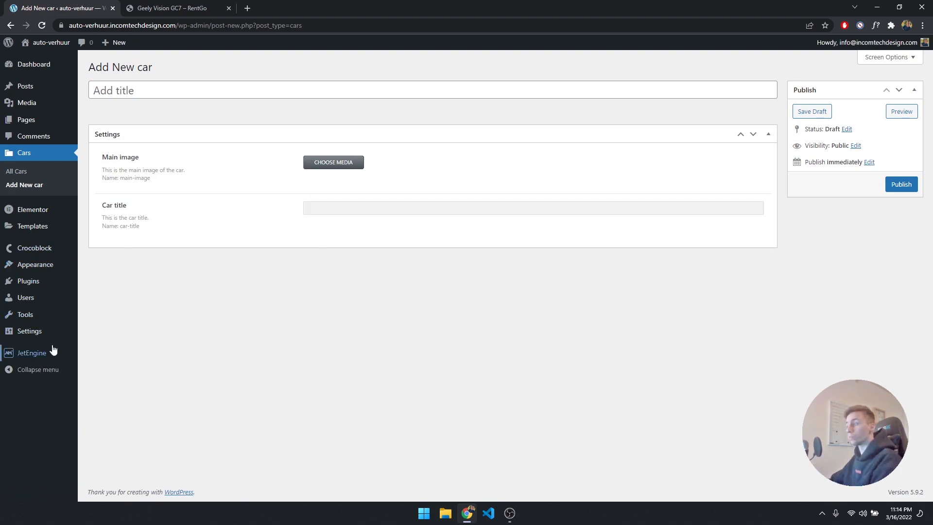
# - Reopen the Cars post type for editing in JetEngine
pyautogui.moveTo(53, 352)
pyautogui.click(101, 380)
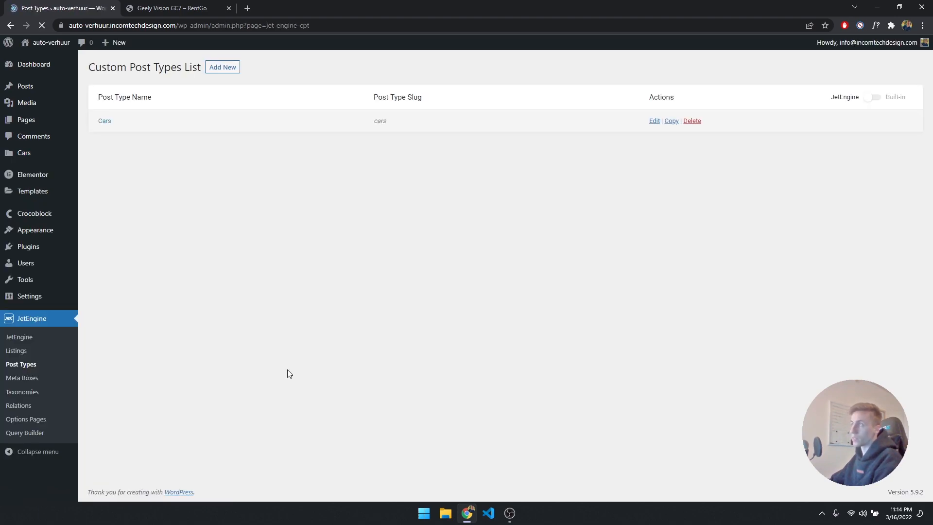
pyautogui.click(105, 120)
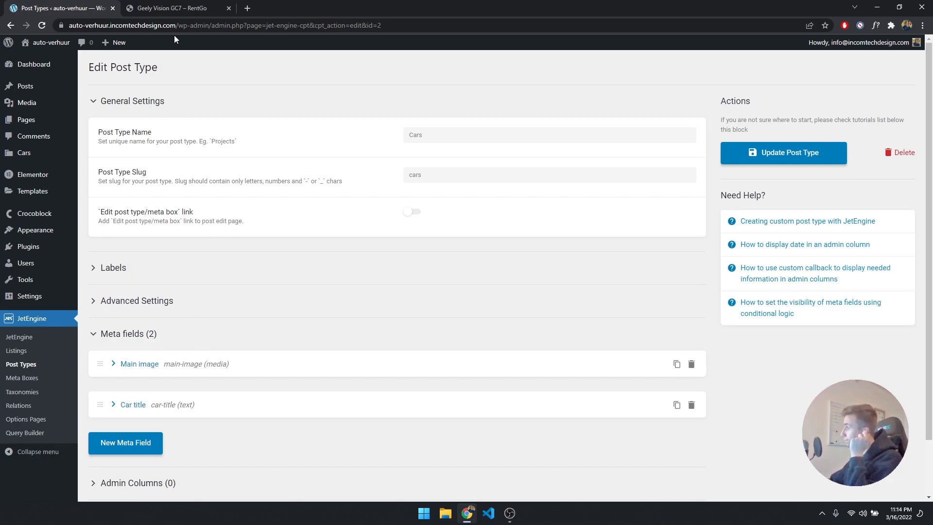
# - Check the model year on the RentGo demo page, and add a third meta field to the Cars post type
pyautogui.click(158, 6)
pyautogui.moveTo(383, 199); pyautogui.dragTo(370, 199)
pyautogui.click(58, 8)
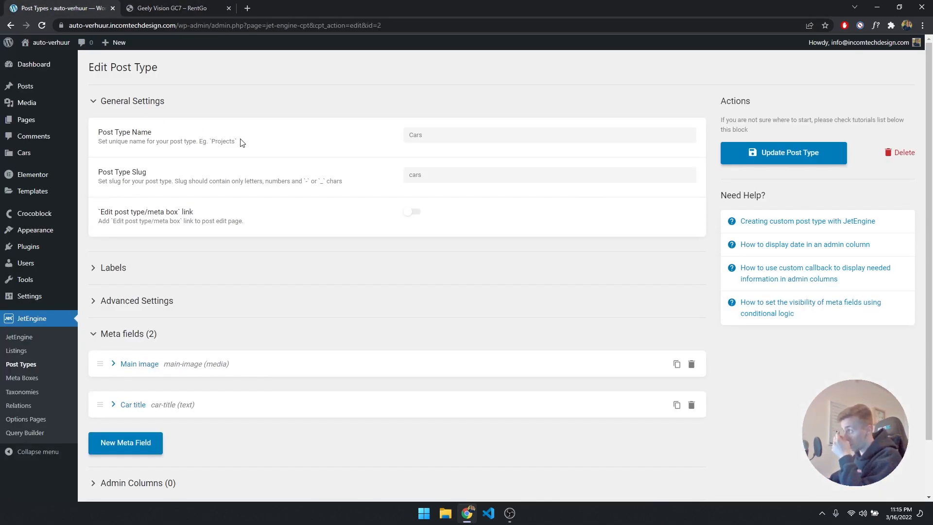
pyautogui.scroll(-2, 220, 311)
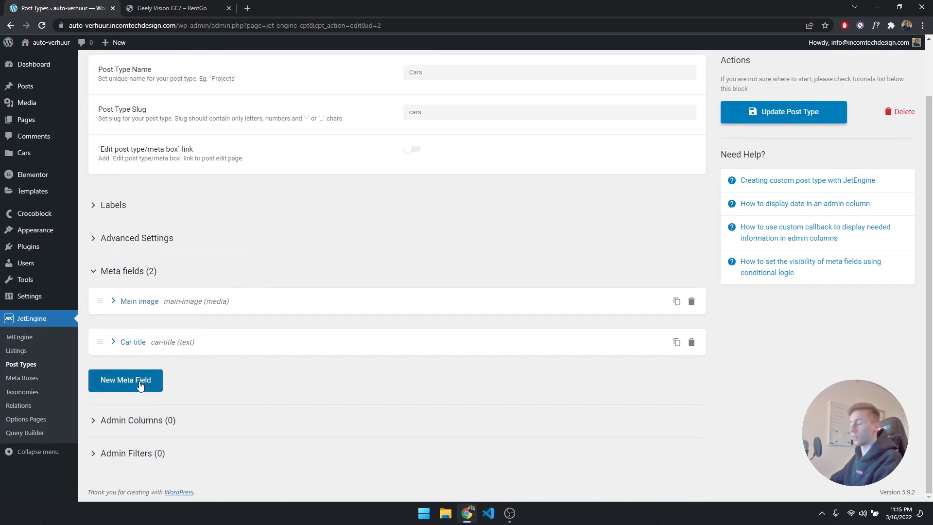
pyautogui.click(140, 385)
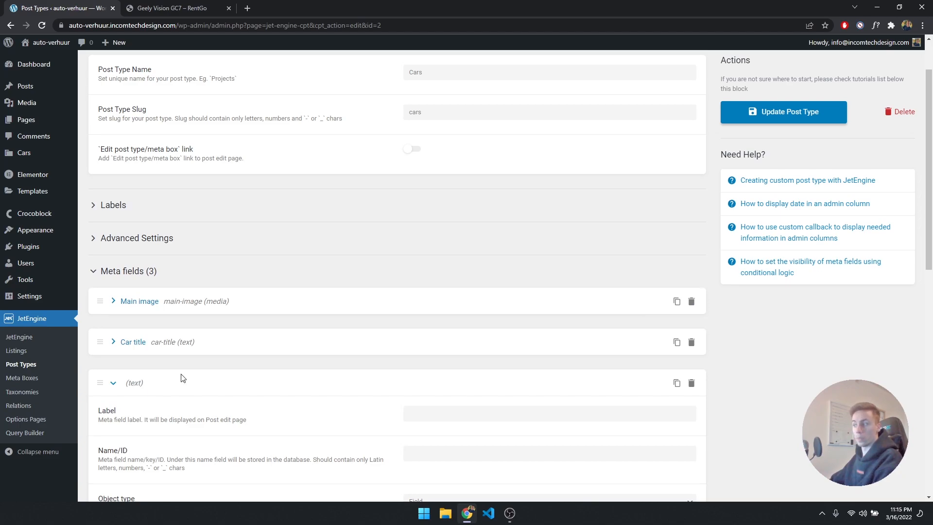
# - Label the new meta field "Built year" with name/ID built-year, correcting the spelling of the first word
pyautogui.scroll(-2, 171, 377)
pyautogui.click(433, 317)
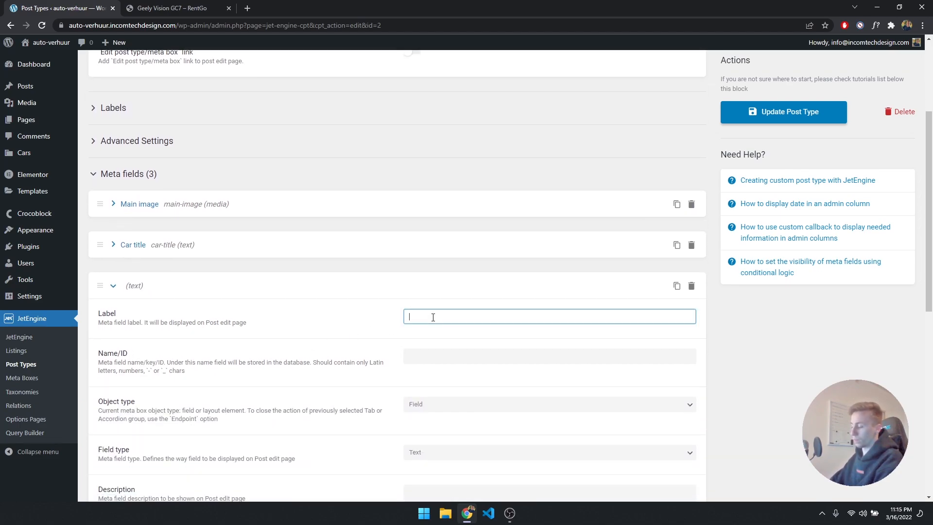
pyautogui.write('Build year')
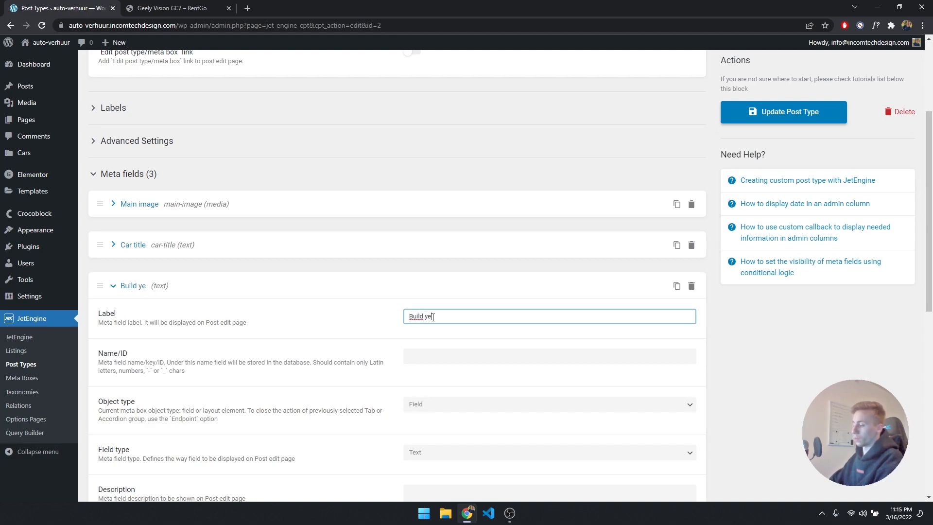
pyautogui.scroll(-1, 433, 316)
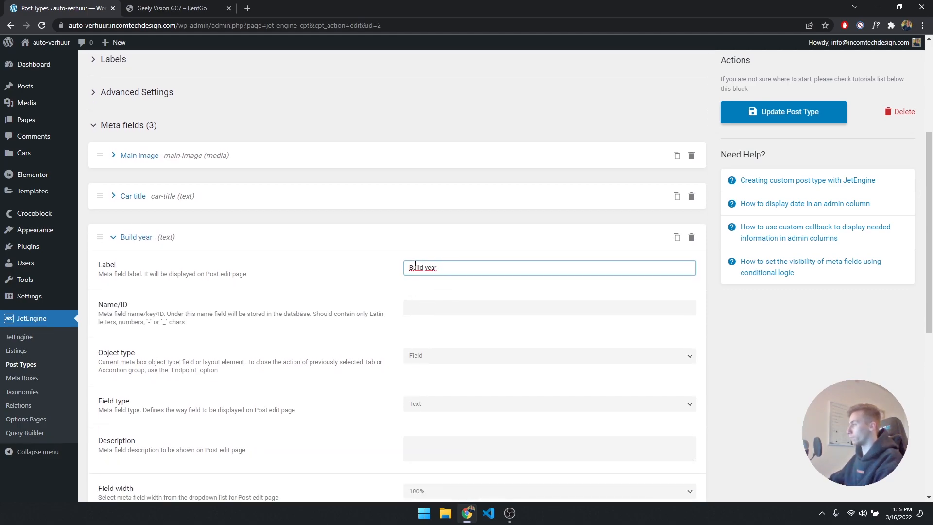
pyautogui.rightClick(415, 267)
pyautogui.click(440, 278)
pyautogui.click(442, 305)
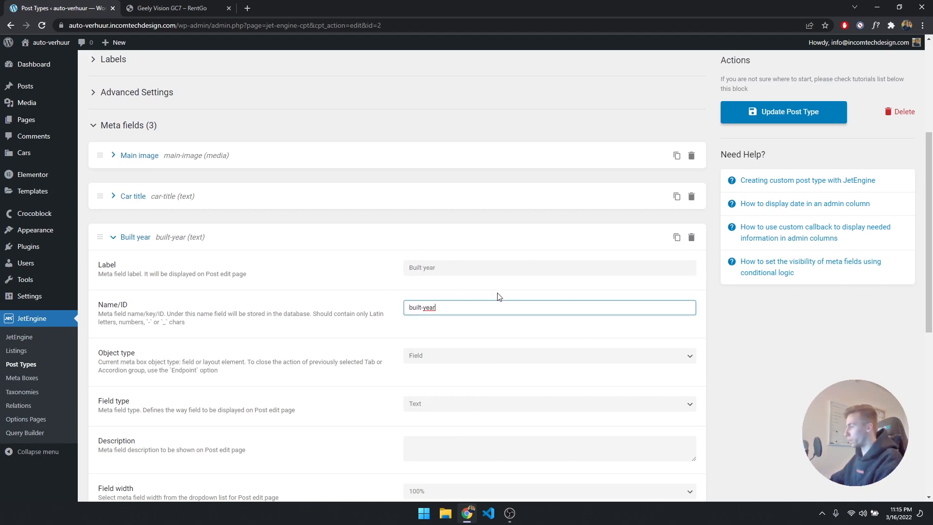
# - Keep the Built year field as object type Field and field type Text
pyautogui.scroll(-2, 486, 296)
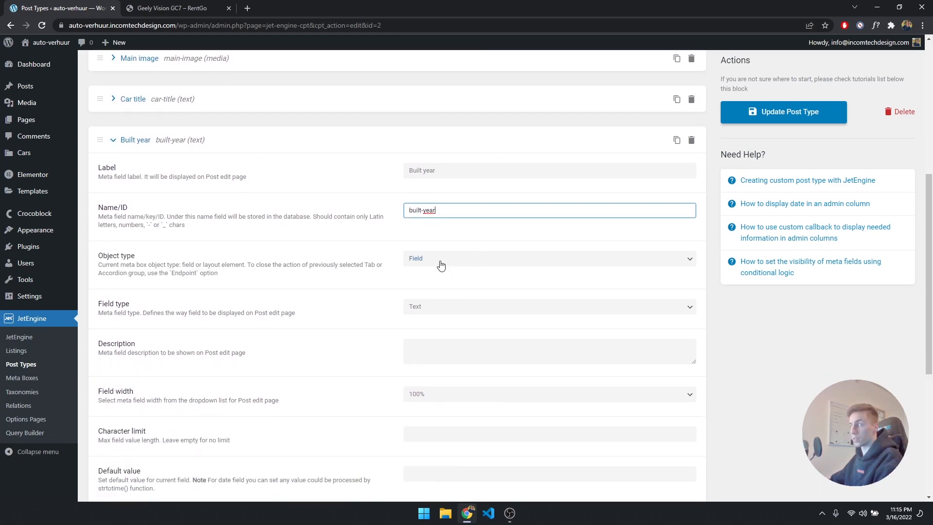
pyautogui.click(441, 265)
pyautogui.click(441, 270)
pyautogui.click(444, 311)
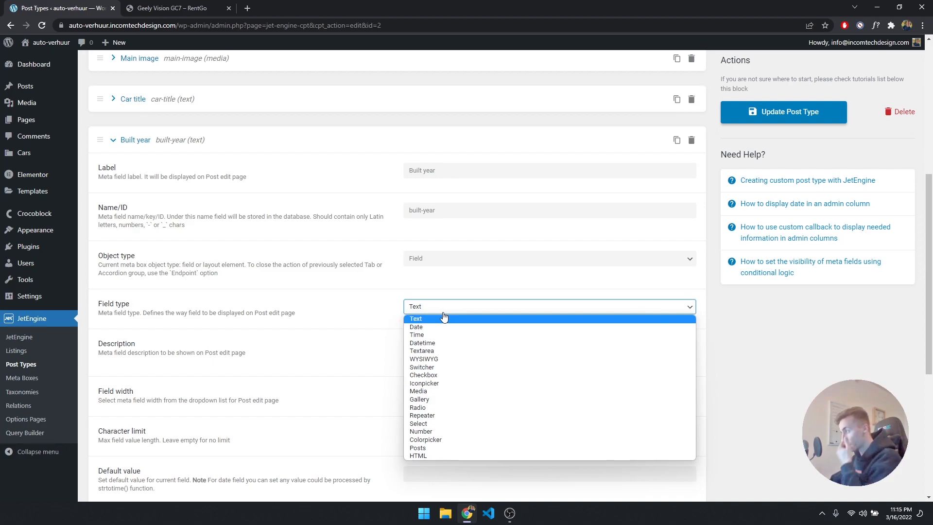
pyautogui.click(443, 317)
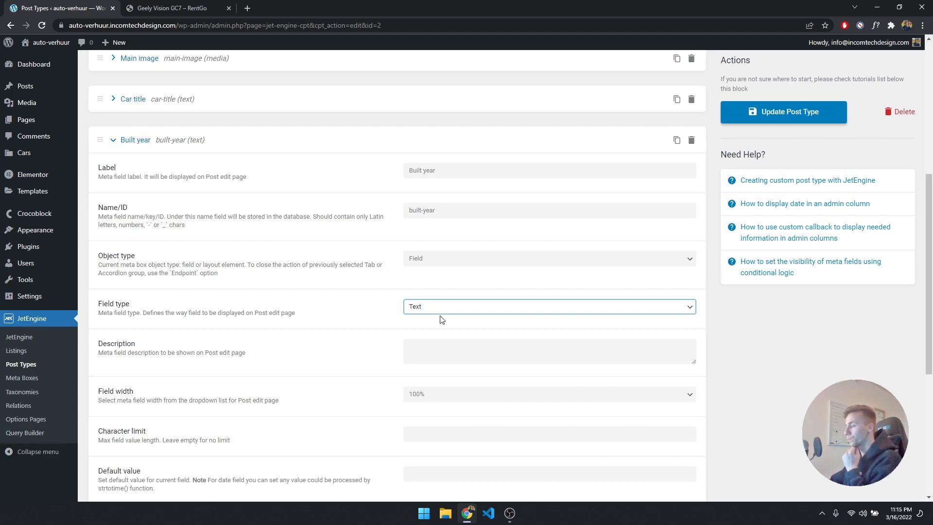
# - Leave the Built year field's description empty and make the field required
pyautogui.scroll(-1, 382, 330)
pyautogui.click(419, 302)
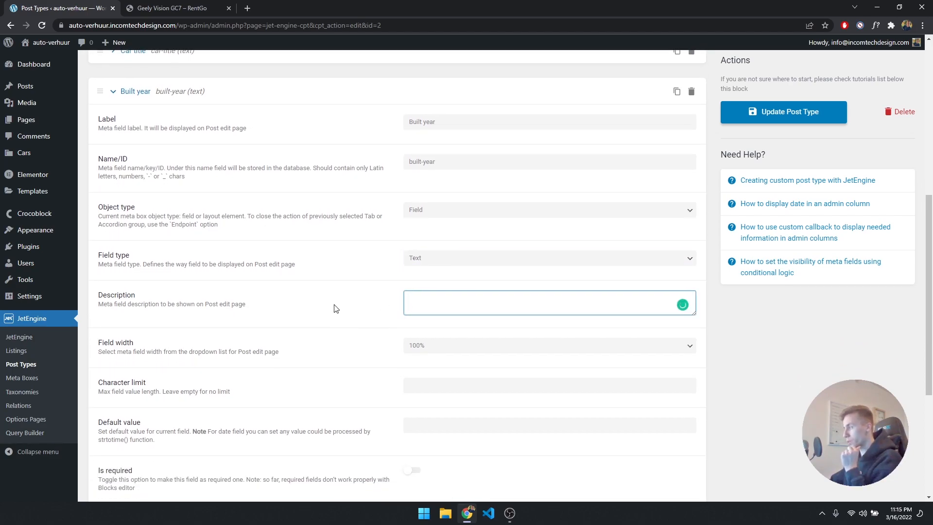
pyautogui.scroll(-1, 336, 311)
pyautogui.scroll(-3, 247, 325)
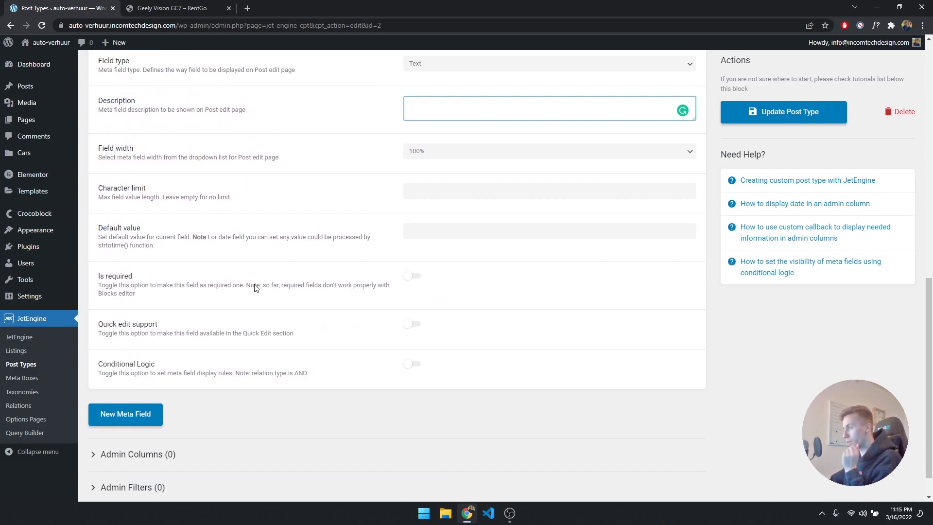
pyautogui.click(414, 277)
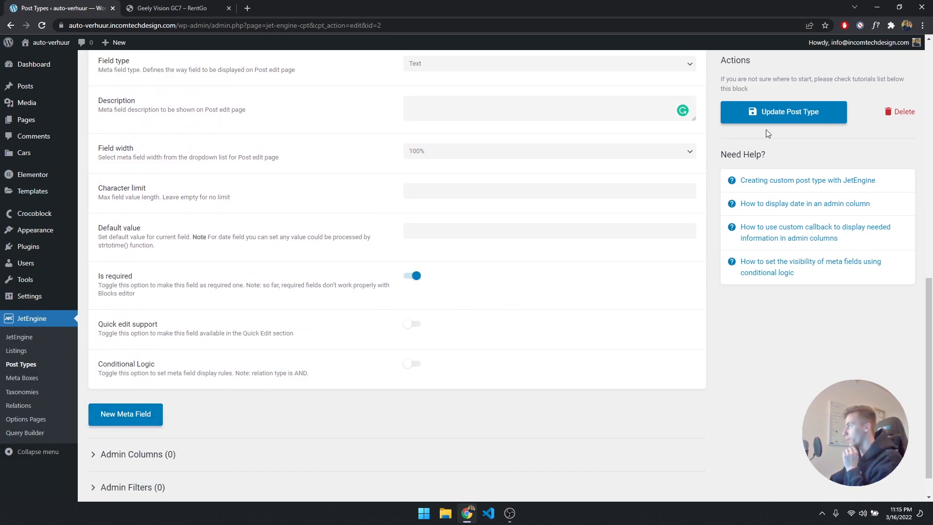
# - Add a fourth meta field and collapse the Built year field's settings
pyautogui.click(156, 413)
pyautogui.scroll(-8, 166, 341)
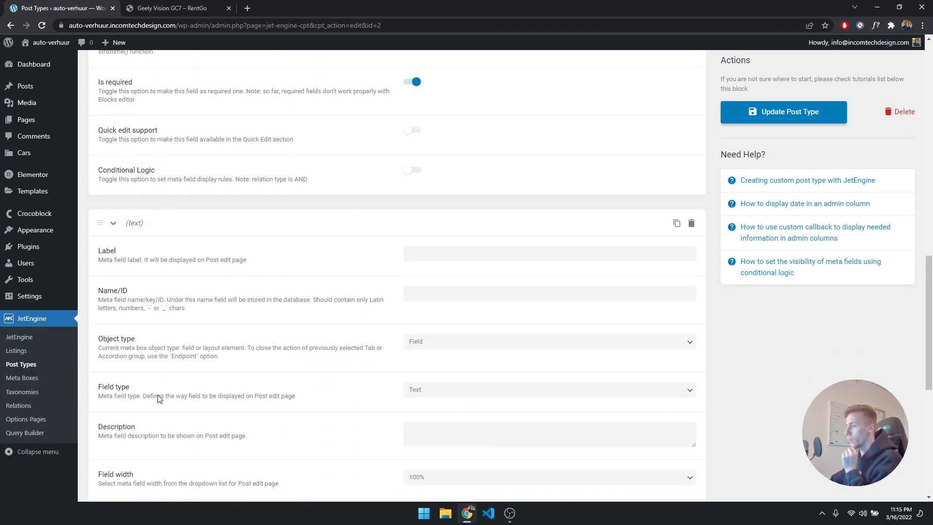
pyautogui.scroll(2, 182, 287)
pyautogui.click(128, 95)
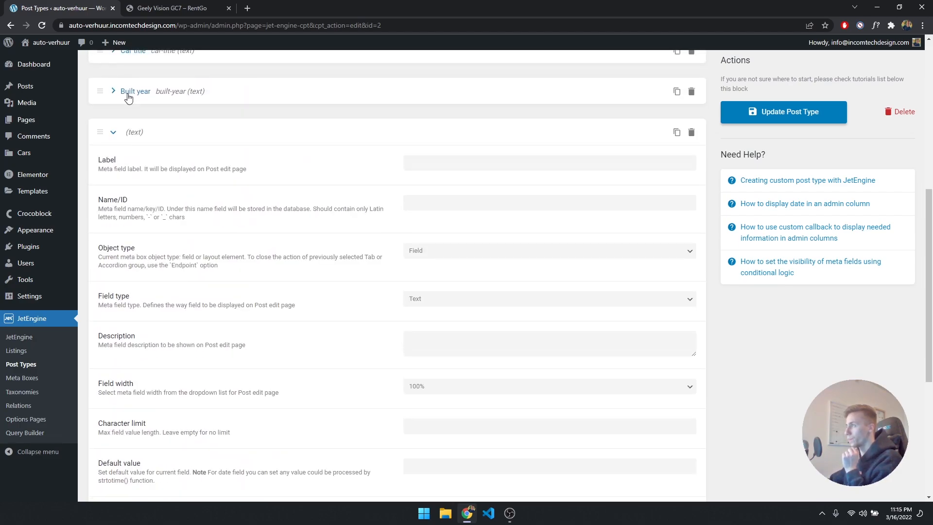
# - Check the next car specification on the RentGo demo page, and label the new meta field "Passengers" with name/ID passengers
pyautogui.click(186, 7)
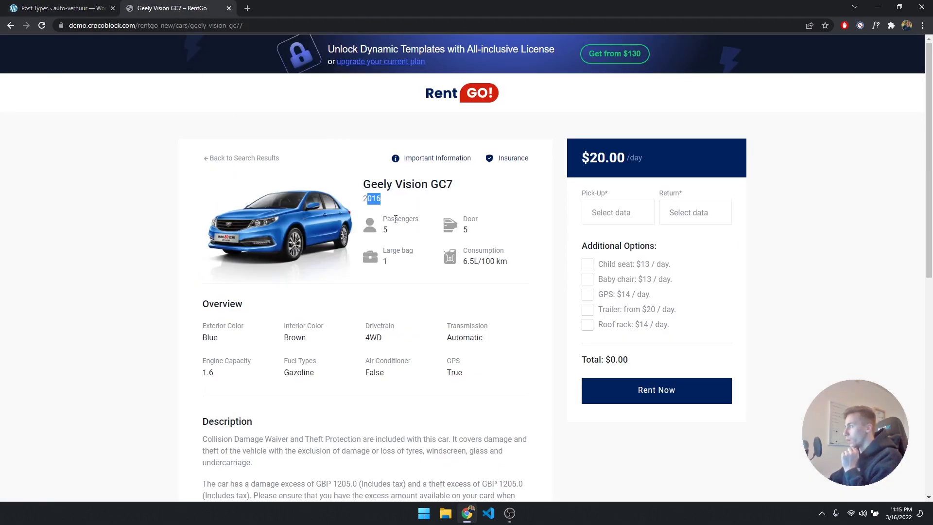
pyautogui.click(53, 8)
pyautogui.click(438, 164)
pyautogui.write('Passengers')
pyautogui.click(413, 203)
# - Keep the Passengers field's object type as Field and set its field type to Number
pyautogui.click(471, 249)
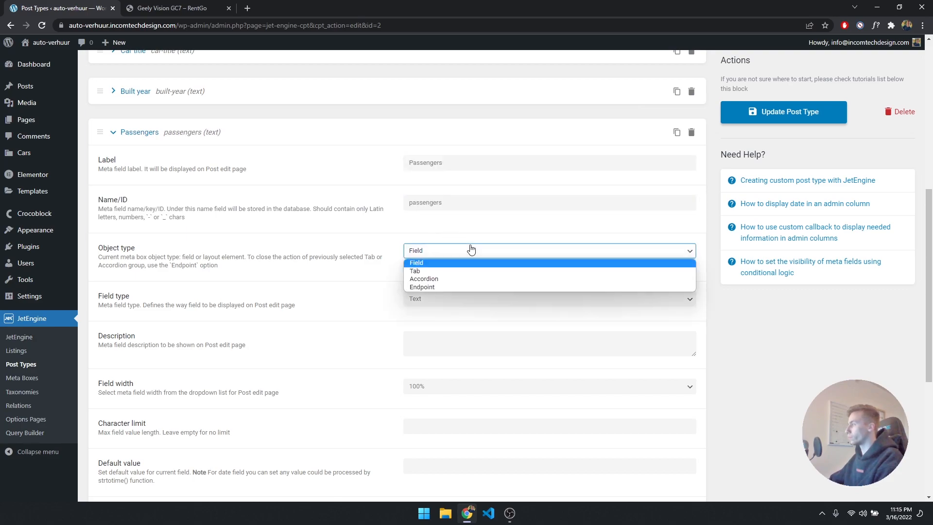
pyautogui.click(466, 263)
pyautogui.click(451, 297)
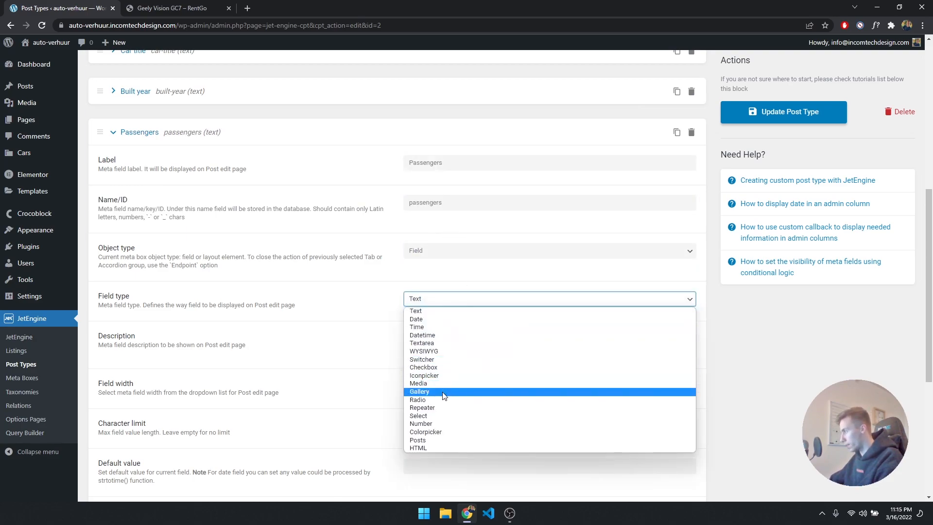
pyautogui.click(441, 423)
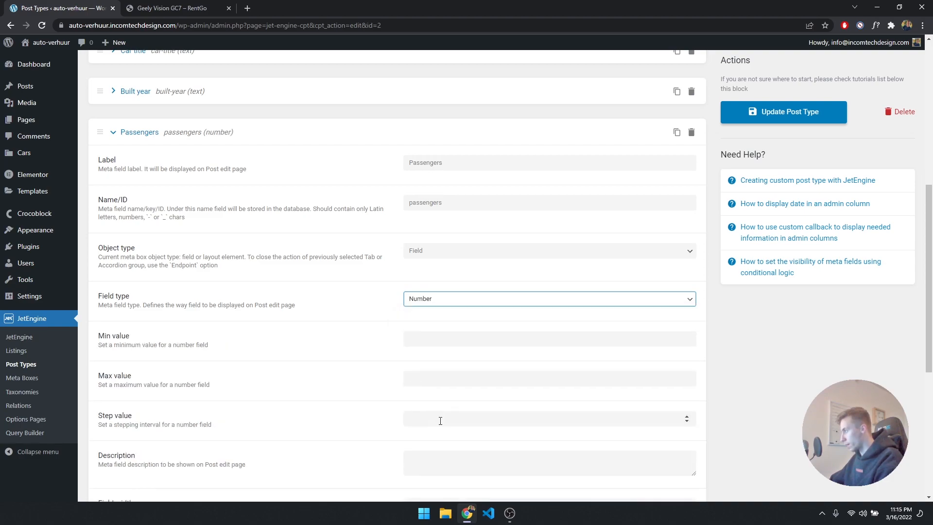
# - Examine the passenger count and model year values on the RentGo demo page, and return to the post type settings
pyautogui.click(185, 9)
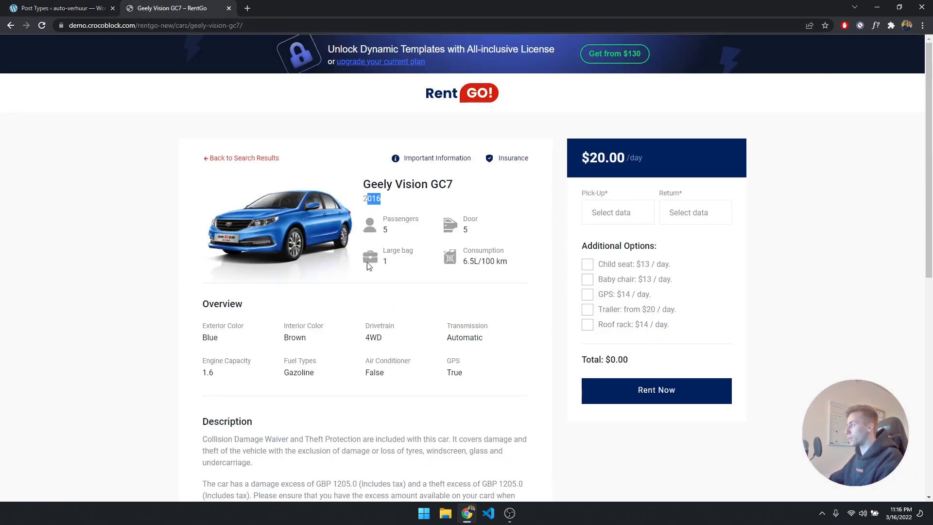
pyautogui.doubleClick(384, 230)
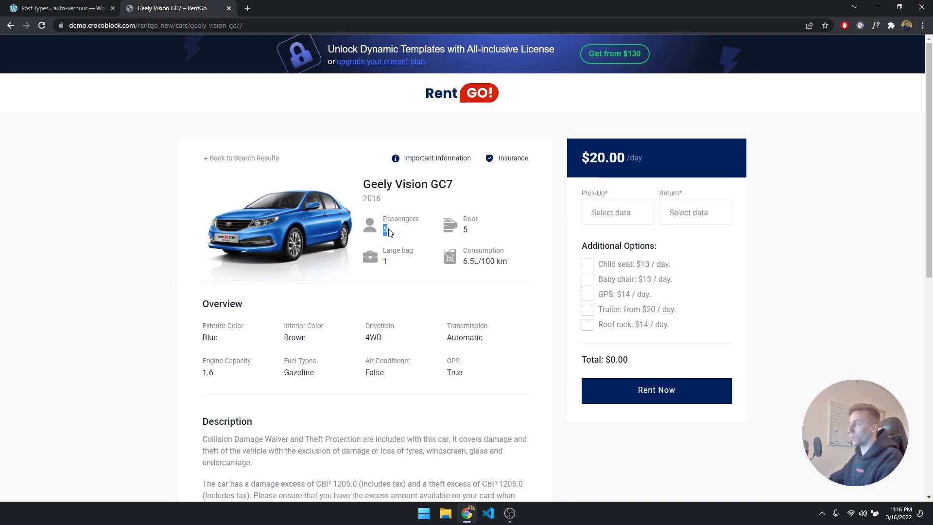
pyautogui.moveTo(382, 199); pyautogui.dragTo(364, 196)
pyautogui.click(383, 201)
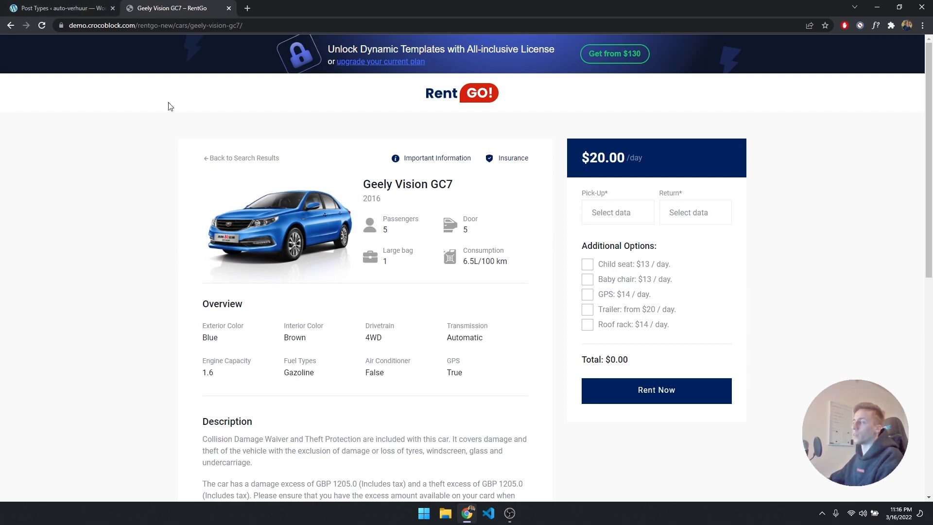
pyautogui.click(26, 6)
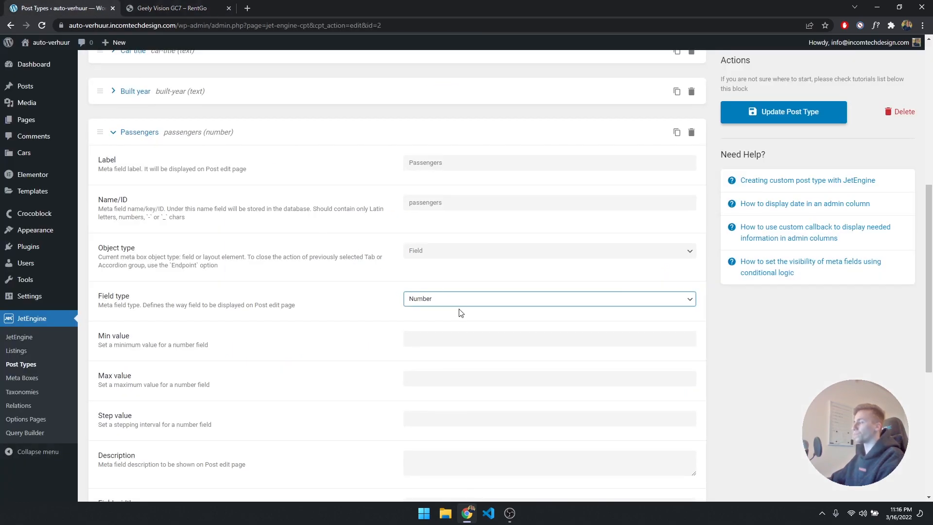
# - Set the Passengers field's minimum value to 1, maximum value to 5 and step value to 1
pyautogui.click(432, 338)
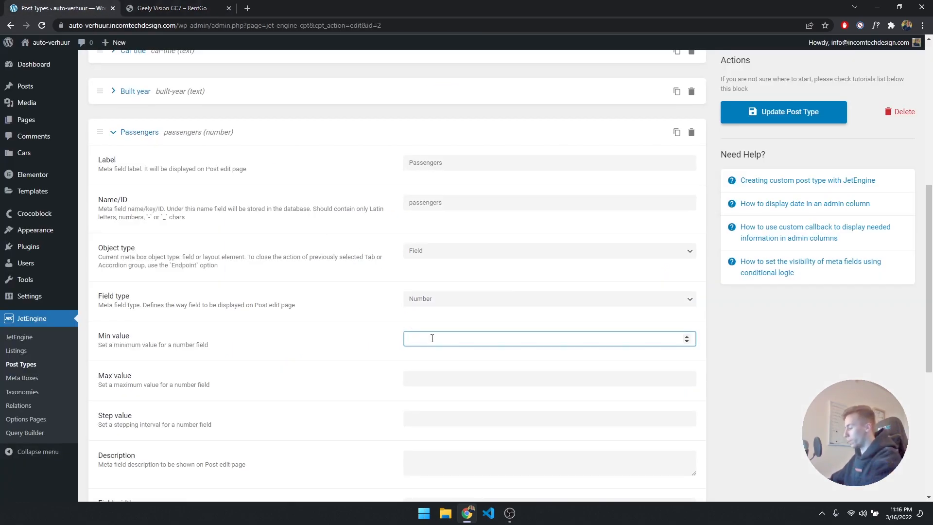
pyautogui.click(426, 375)
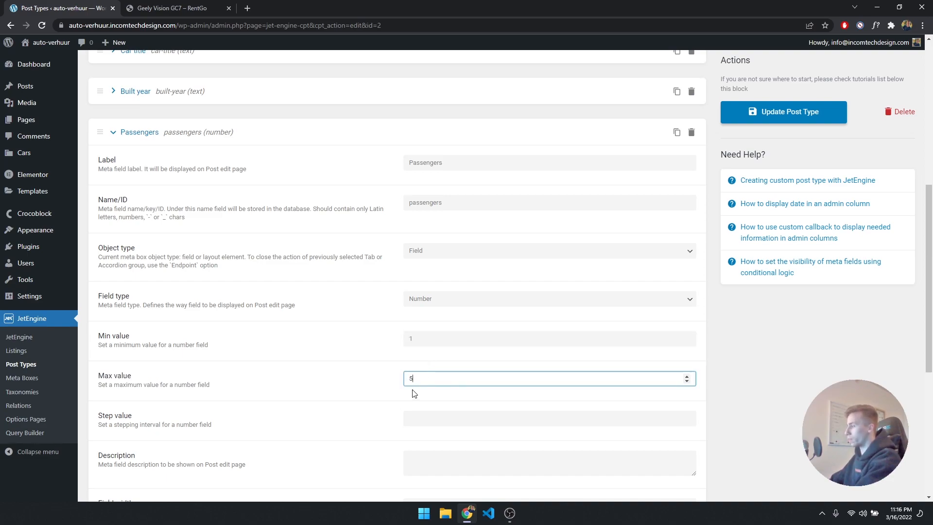
pyautogui.write('5')
pyautogui.scroll(-3, 341, 388)
pyautogui.click(436, 275)
pyautogui.write('1')
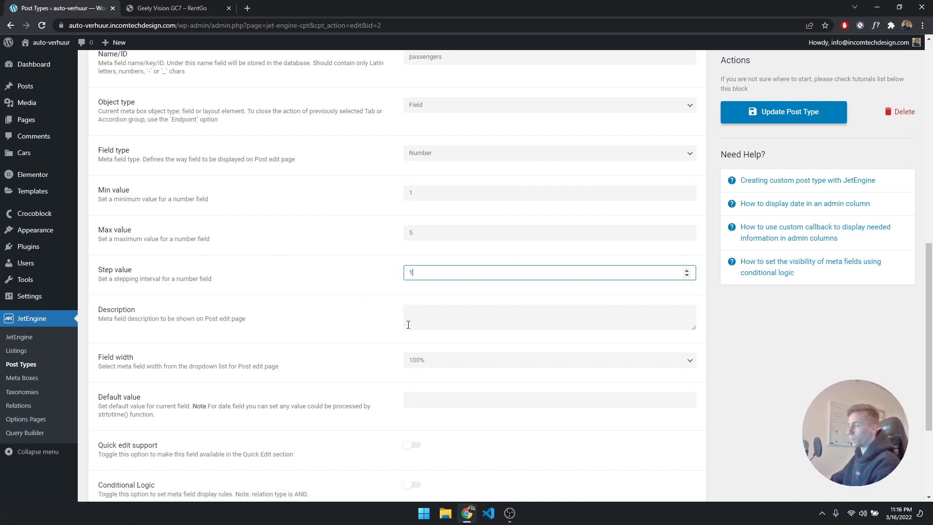
# - Leave the Passengers field's remaining options at their defaults and add a fifth meta field
pyautogui.scroll(-2, 405, 324)
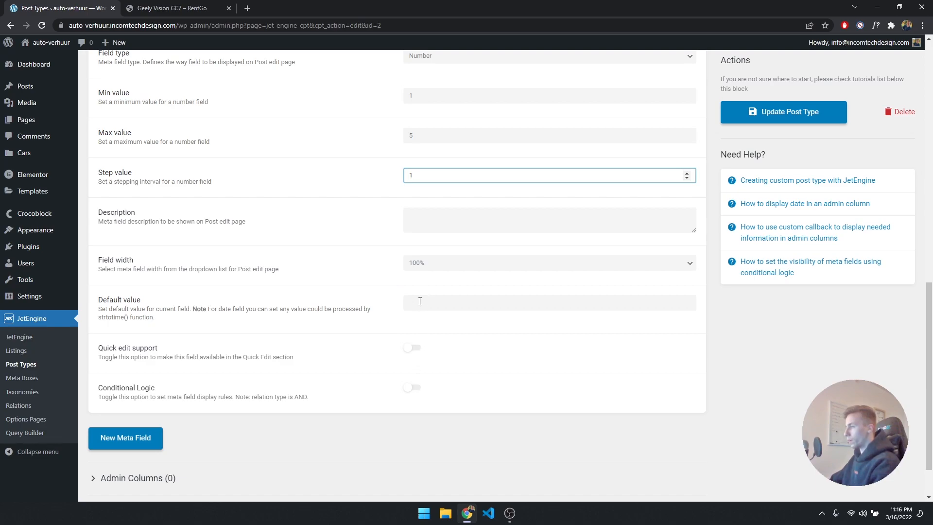
pyautogui.scroll(-2, 414, 330)
pyautogui.click(146, 380)
# - Check the car specifications on the RentGo demo page, and label the new meta field Doors
pyautogui.click(161, 8)
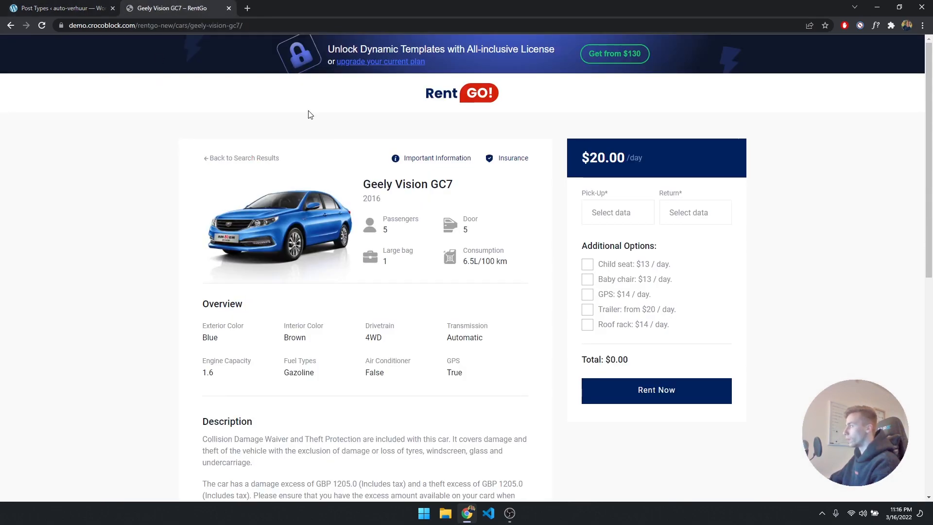
pyautogui.click(58, 7)
pyautogui.scroll(-2, 349, 372)
pyautogui.click(441, 316)
pyautogui.write('Doors')
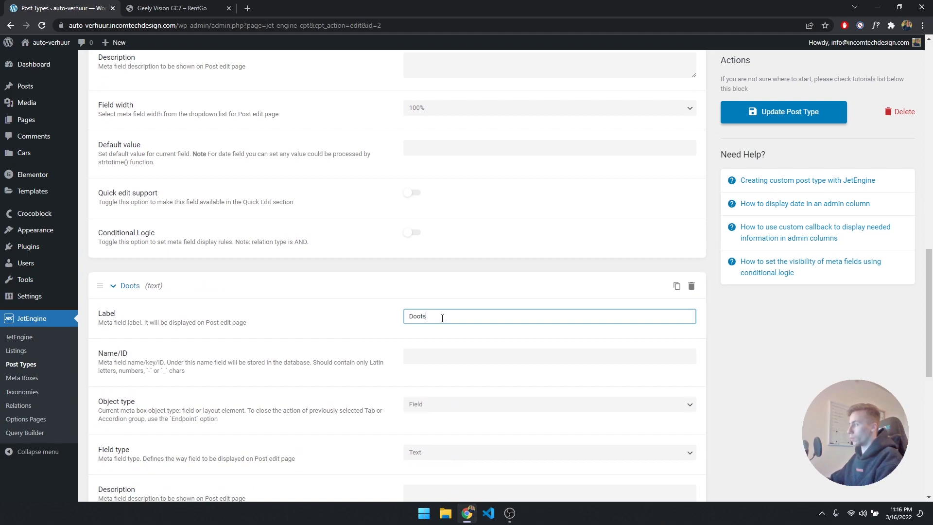
pyautogui.click(426, 377)
# - Keep the Doors field's object type as Field and set its field type to Number
pyautogui.scroll(-3, 489, 378)
pyautogui.click(471, 258)
pyautogui.click(462, 273)
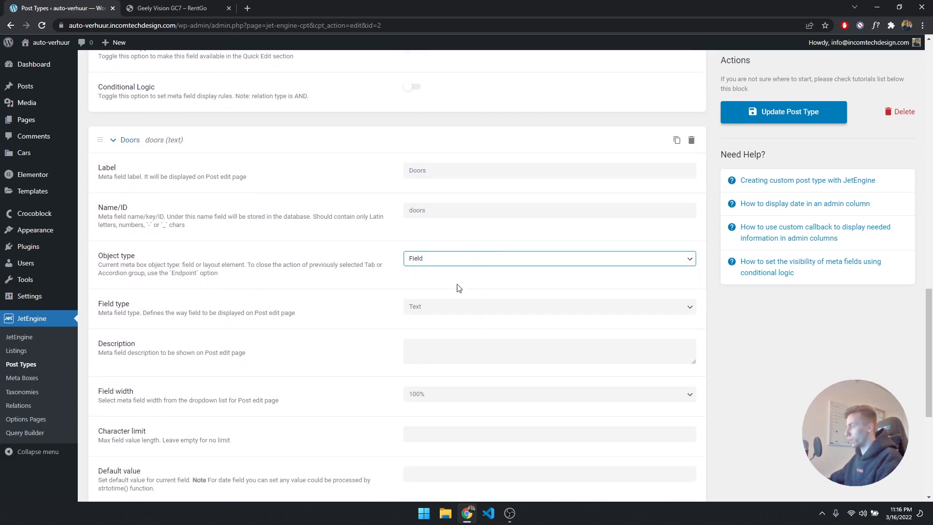
pyautogui.click(444, 309)
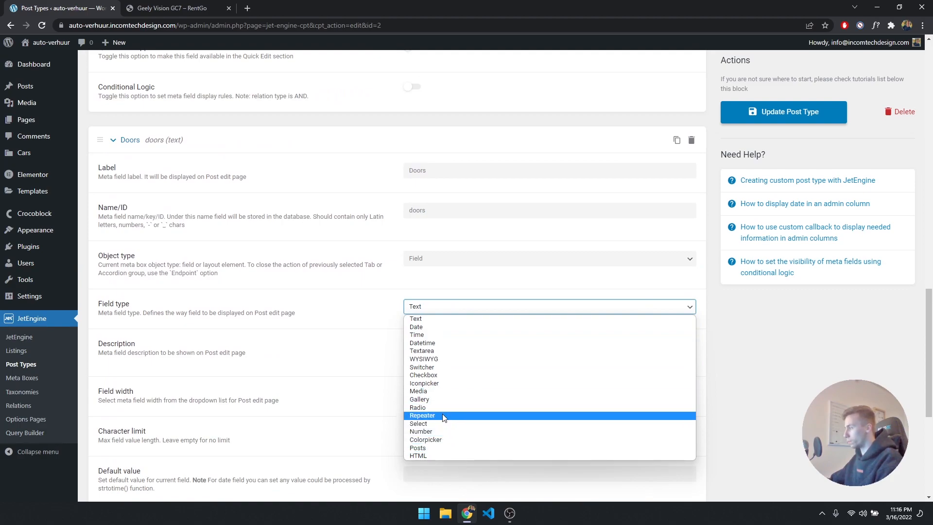
pyautogui.click(435, 431)
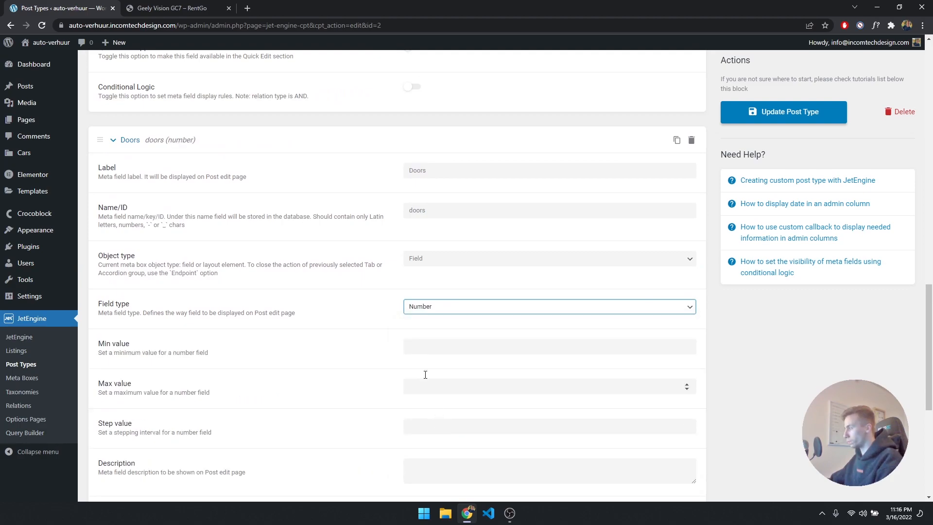
# - Set the Doors field's minimum value to 3, maximum value to 5 and step value to 1
pyautogui.scroll(-2, 381, 335)
pyautogui.click(448, 250)
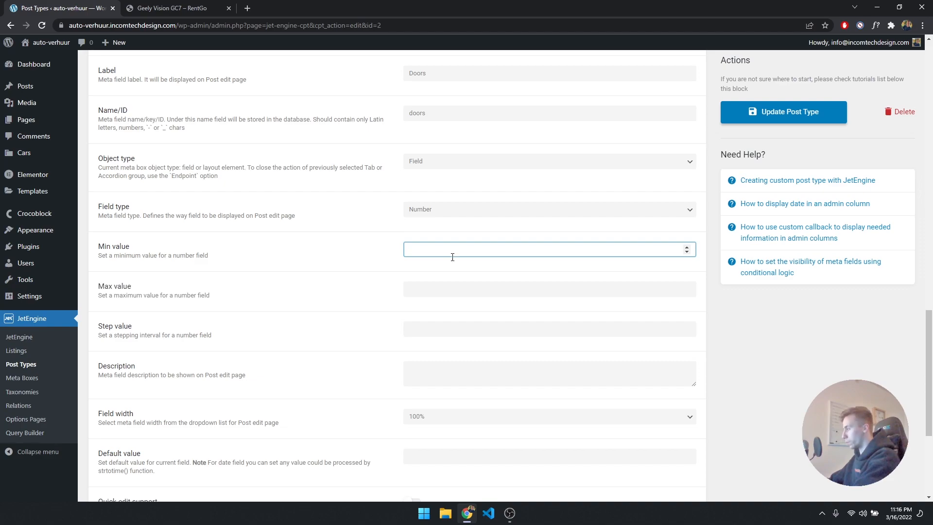
pyautogui.click(458, 291)
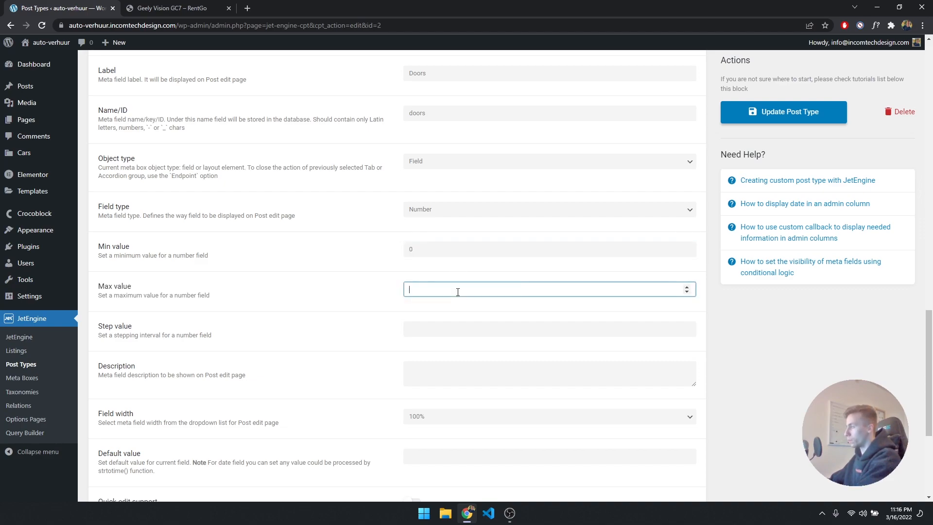
pyautogui.write('5')
pyautogui.click(408, 248)
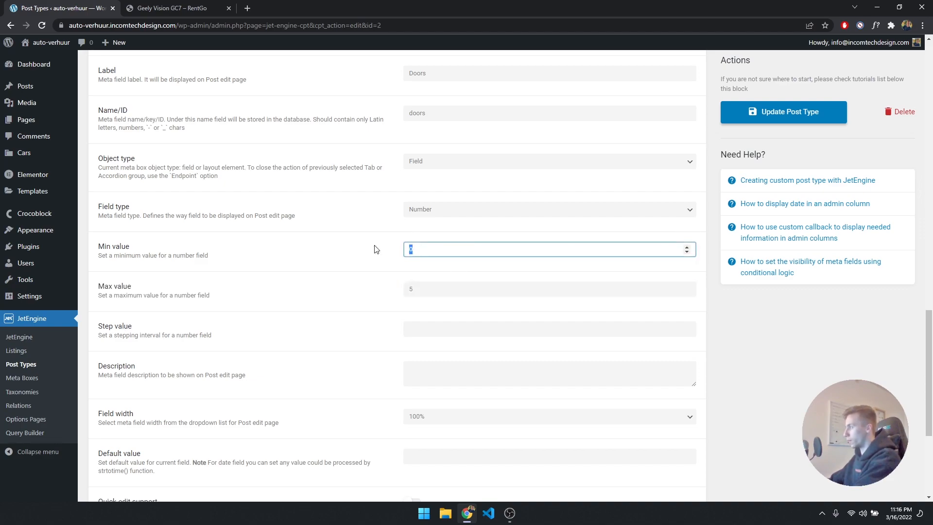
pyautogui.moveTo(420, 250); pyautogui.dragTo(362, 251)
pyautogui.write('3')
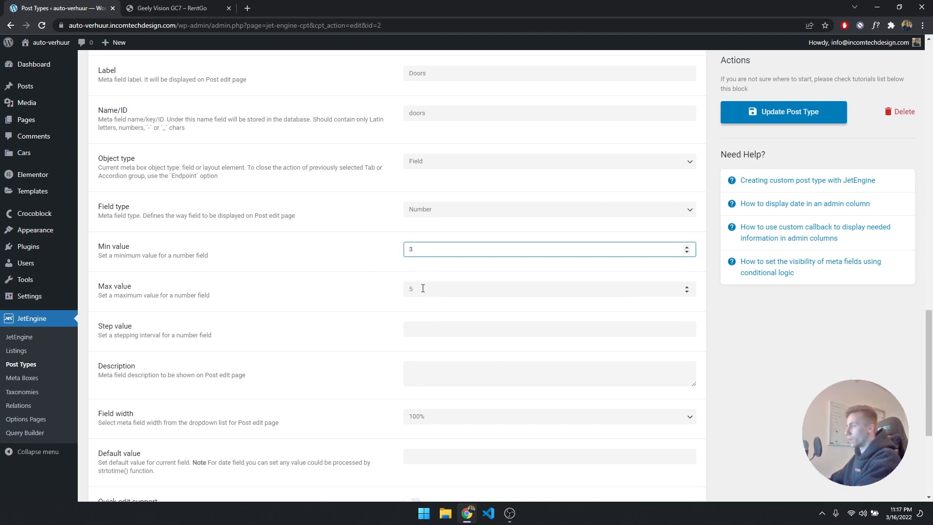
pyautogui.click(429, 289)
pyautogui.click(428, 332)
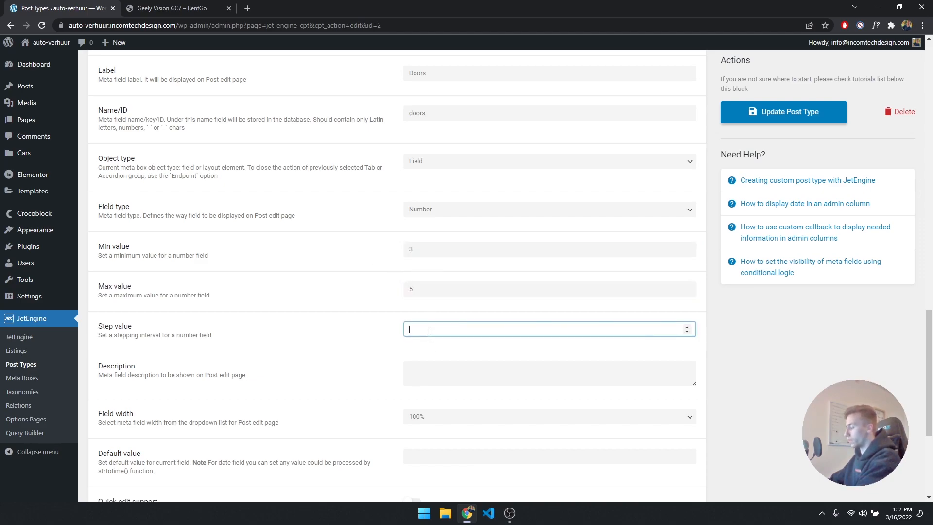
pyautogui.write('1')
# - Add another meta field below Doors and label it Consumption, copying the label from the RentGo demo page
pyautogui.scroll(-2, 433, 362)
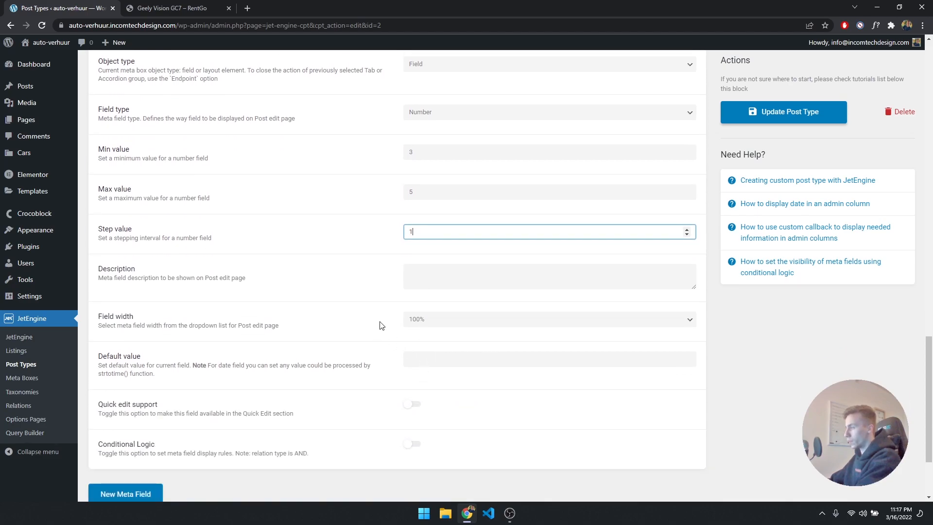
pyautogui.scroll(-2, 396, 372)
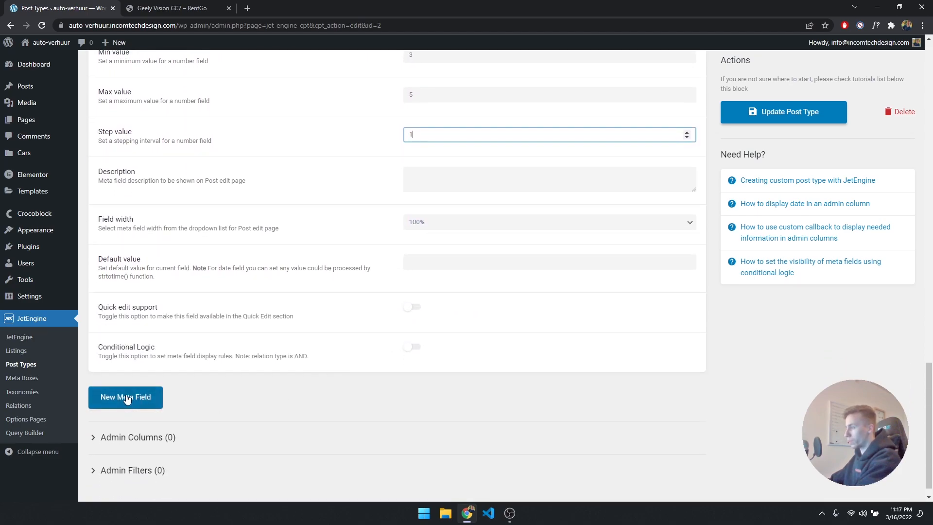
pyautogui.click(122, 393)
pyautogui.hotkey('ctrl', 'Tab')
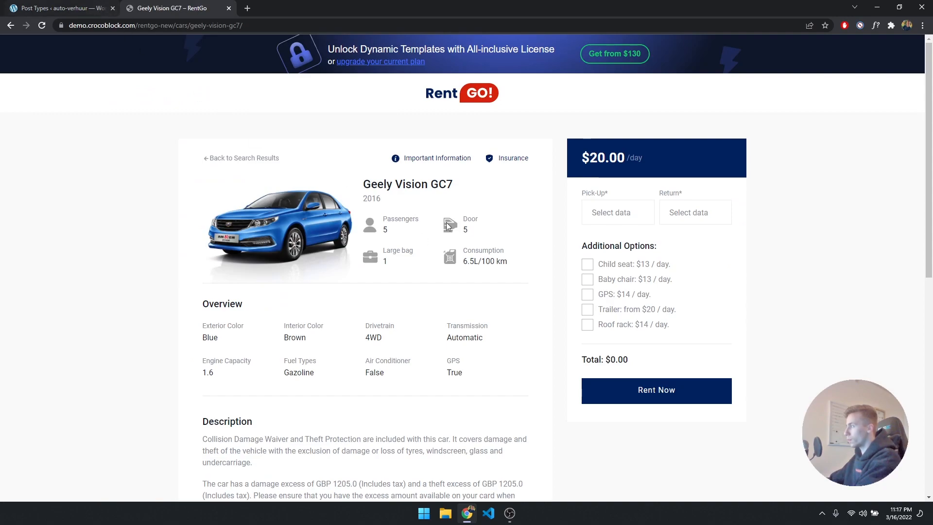
pyautogui.doubleClick(480, 251)
pyautogui.hotkey('ctrl', 'c')
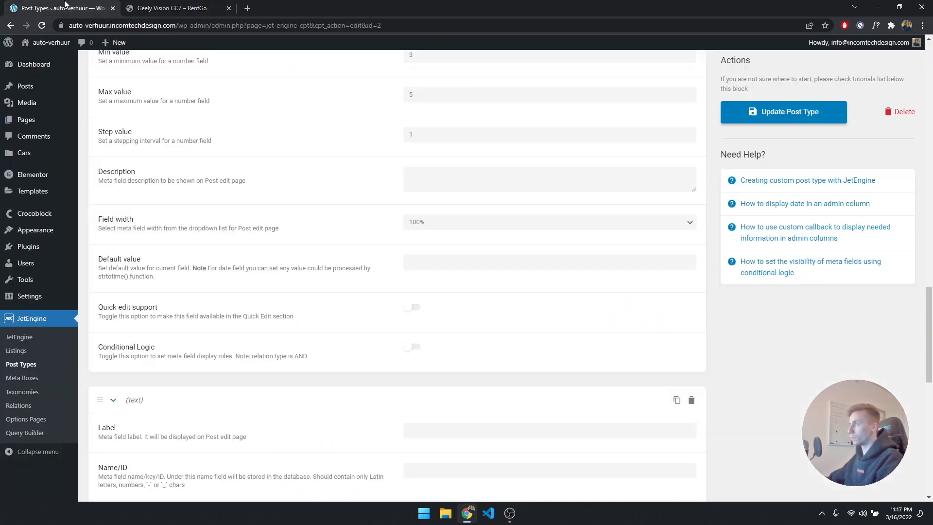
pyautogui.hotkey('ctrl', 'Tab')
pyautogui.scroll(-1, 324, 297)
pyautogui.click(439, 330)
pyautogui.hotkey('ctrl', 'v')
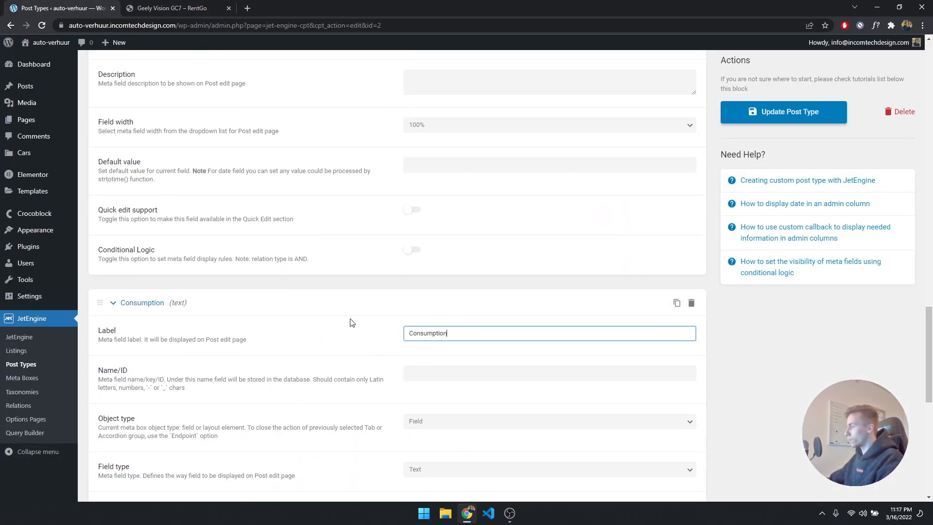
# - Check the consumption value's format on the RentGo demo page, and make the Consumption text field required
pyautogui.scroll(-2, 373, 323)
pyautogui.click(432, 277)
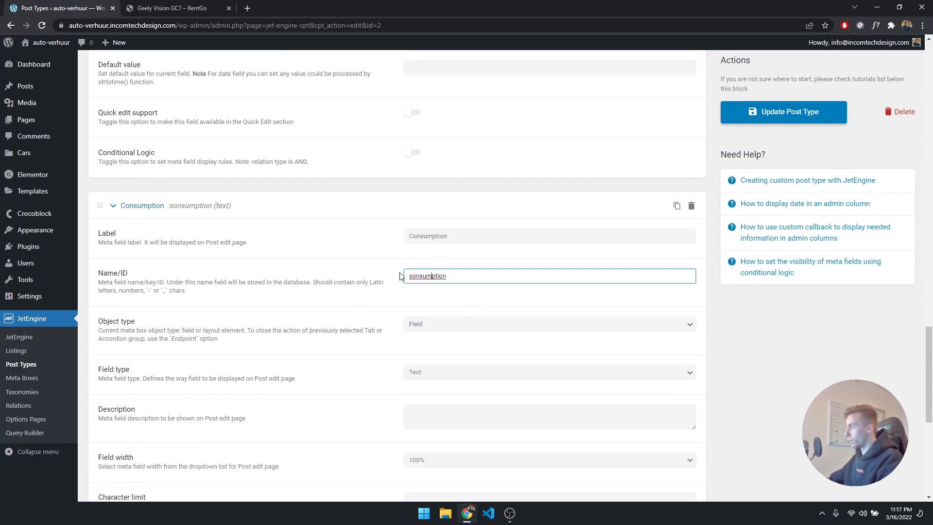
pyautogui.scroll(-4, 464, 355)
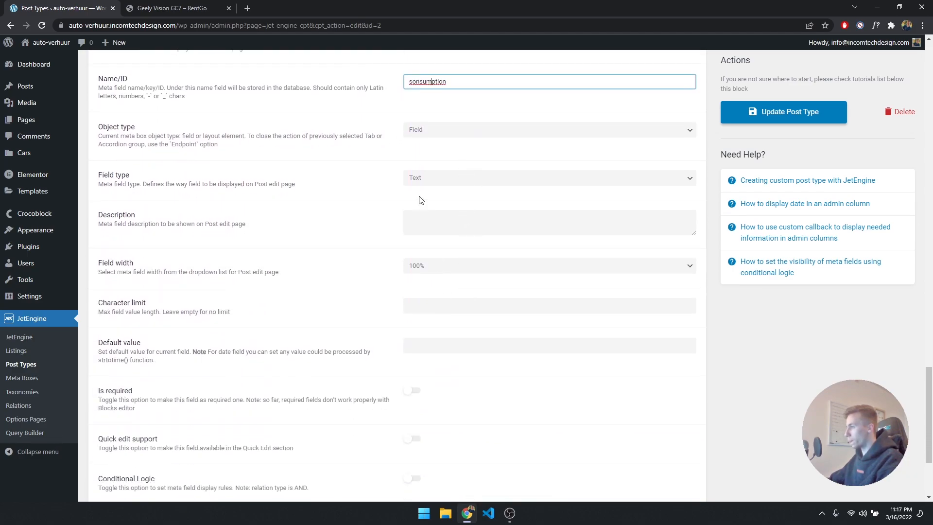
pyautogui.click(172, 8)
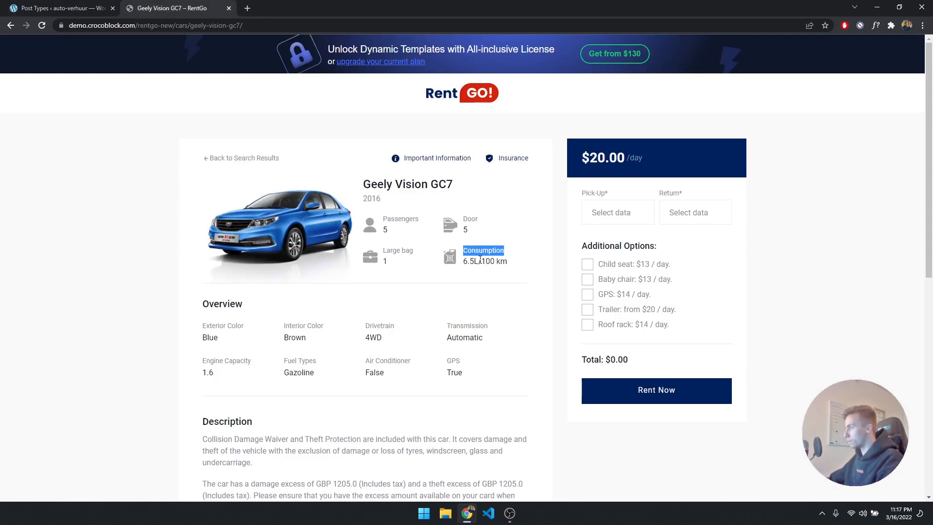
pyautogui.hotkey('ctrl', 'Tab')
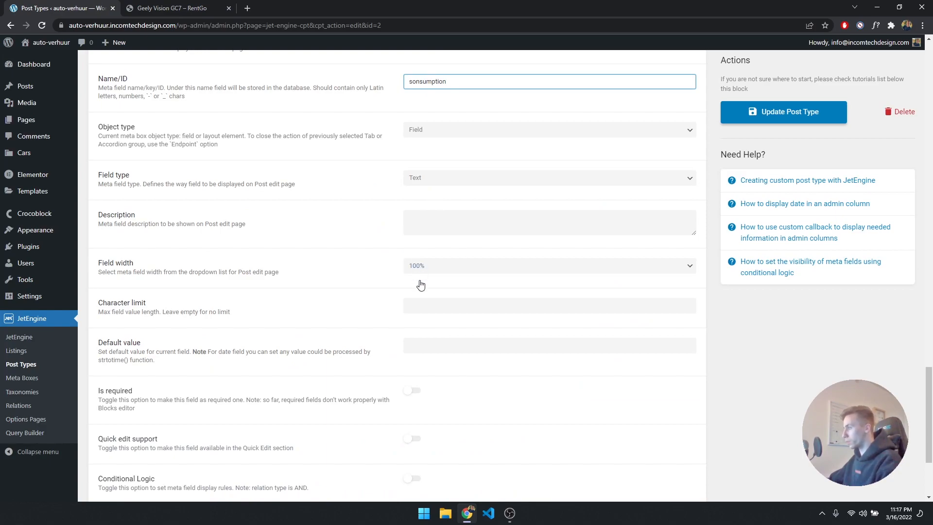
pyautogui.click(410, 394)
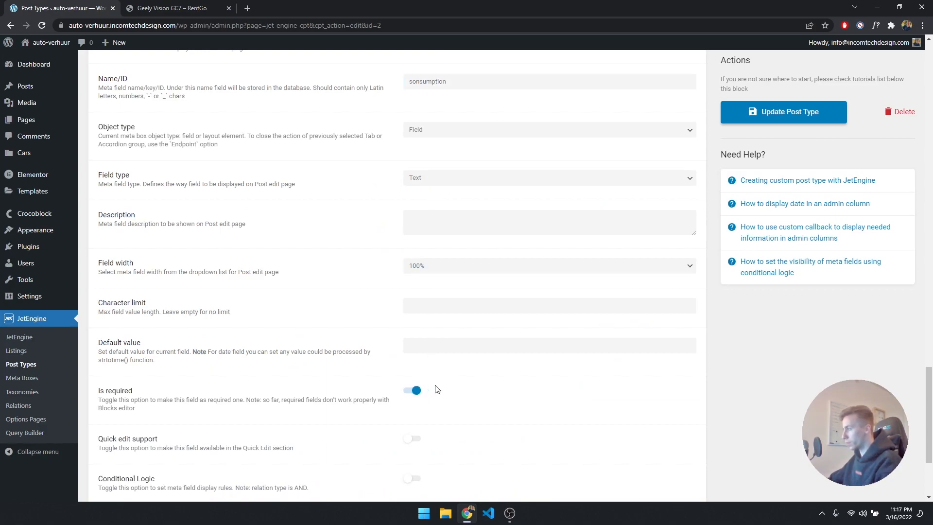
# - Add a meta field below Consumption and look up the next specification in the RentGo demo page's Overview section
pyautogui.scroll(-3, 462, 381)
pyautogui.click(125, 381)
pyautogui.click(196, 8)
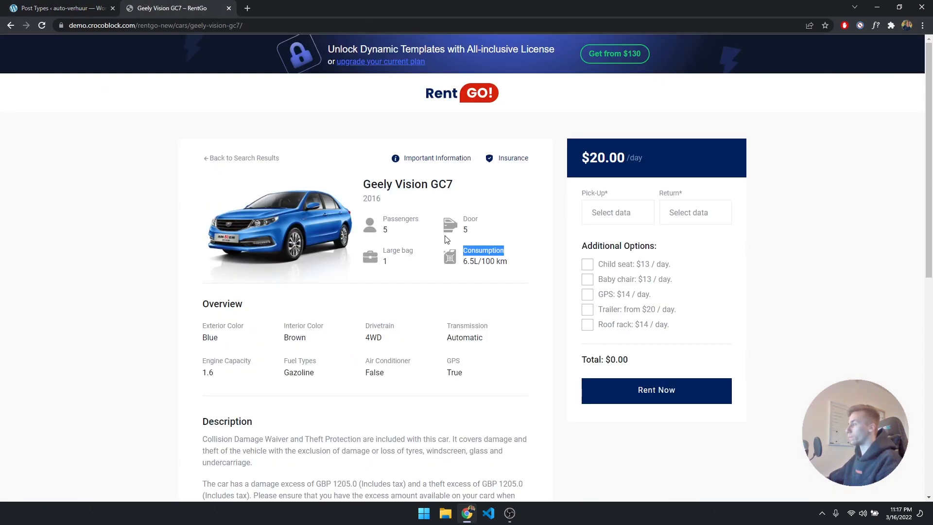
pyautogui.scroll(-3, 425, 238)
pyautogui.click(53, 6)
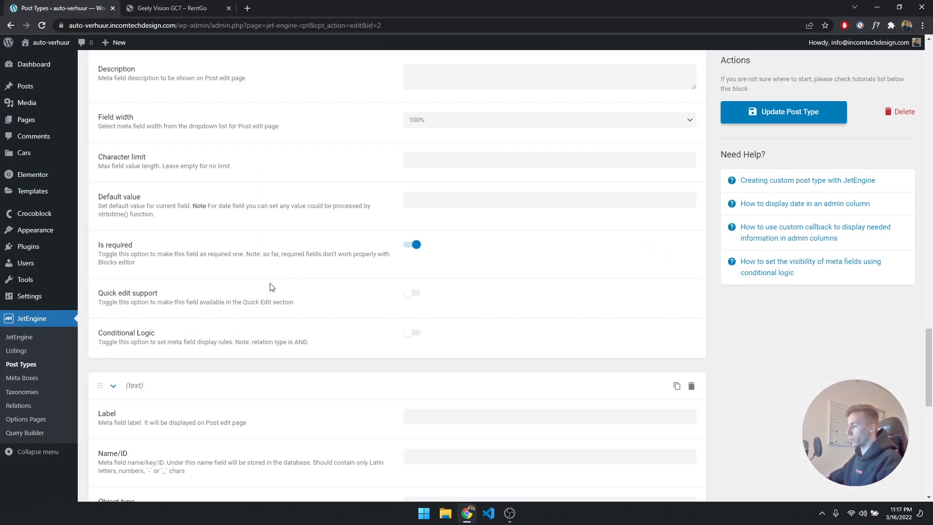
pyautogui.scroll(-3, 229, 367)
pyautogui.scroll(-2, 468, 269)
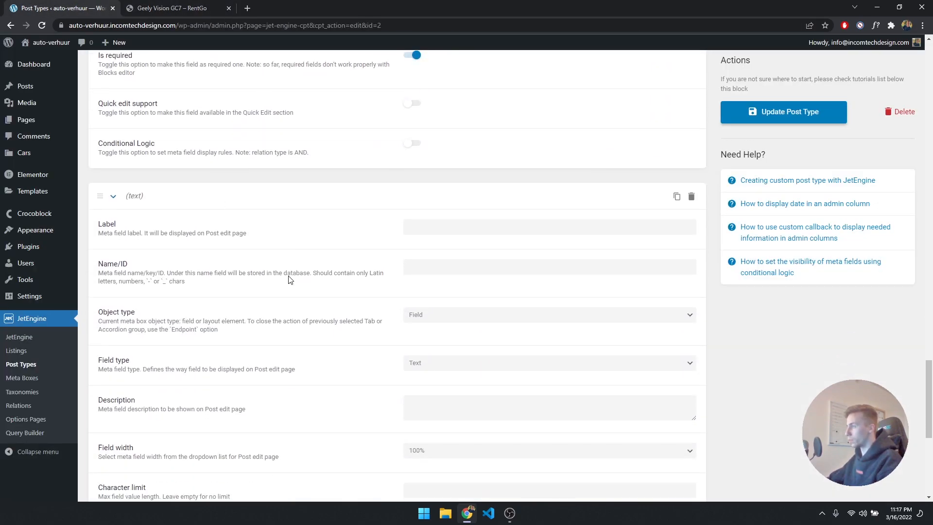
# - Label the new meta field Exterior Color, copying the text from the RentGo demo page's Overview section
pyautogui.click(439, 169)
pyautogui.write('Ex')
pyautogui.click(171, 8)
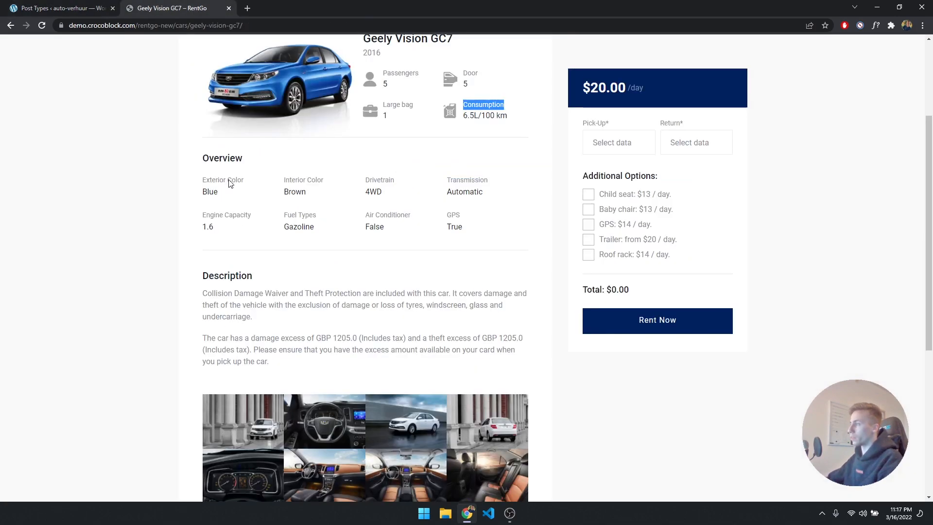
pyautogui.moveTo(237, 181); pyautogui.dragTo(206, 181)
pyautogui.hotkey('ctrl', 'c')
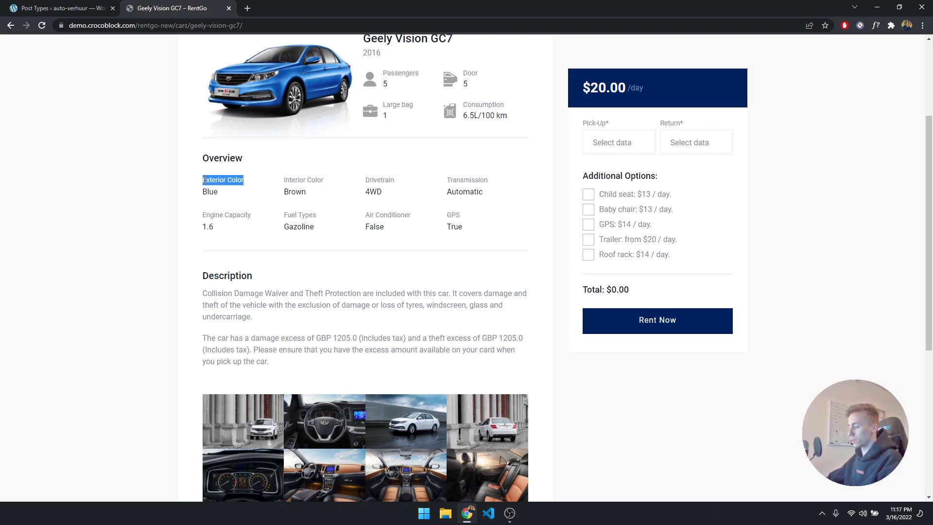
pyautogui.click(63, 8)
pyautogui.click(451, 175)
pyautogui.hotkey('ctrl', 'v')
# - Set the Exterior Color field's name/ID to exterior-color
pyautogui.click(455, 217)
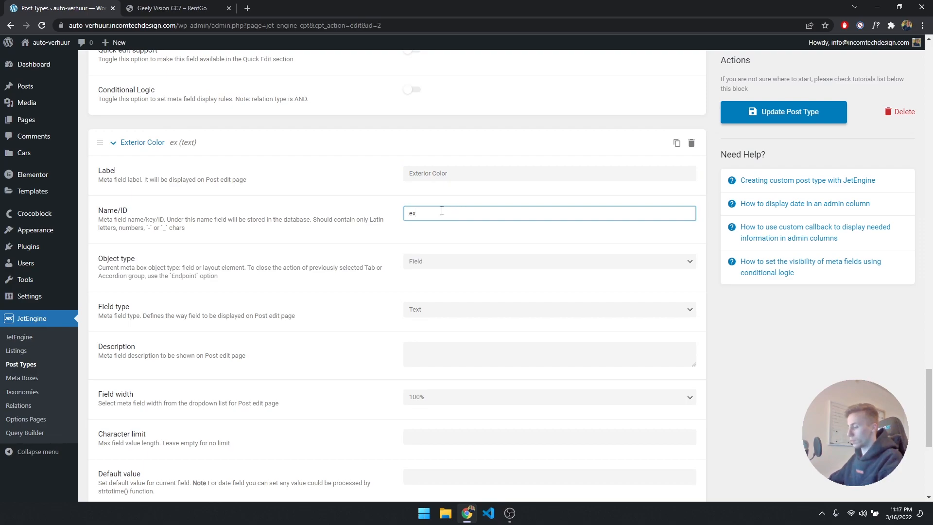
pyautogui.write('Exterior Color')
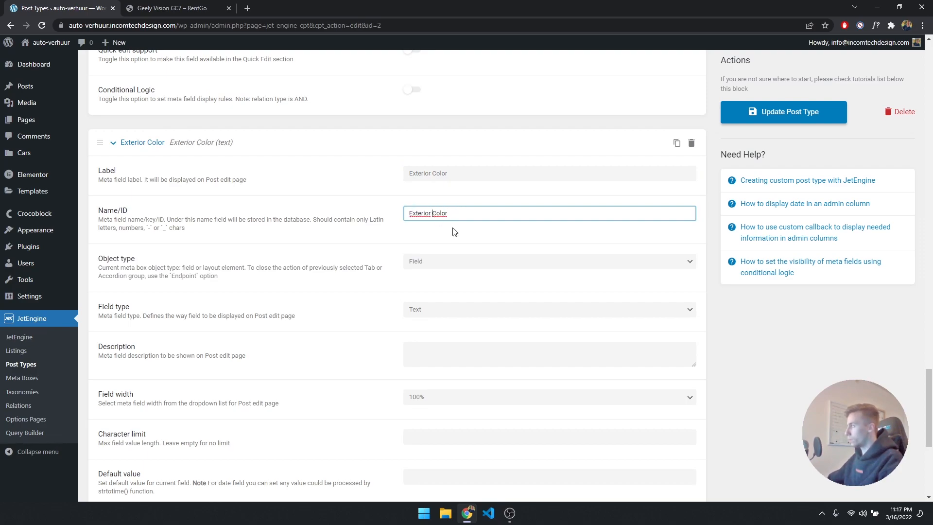
pyautogui.press('BackSpace')
pyautogui.write('-')
pyautogui.press('Delete')
pyautogui.write('c')
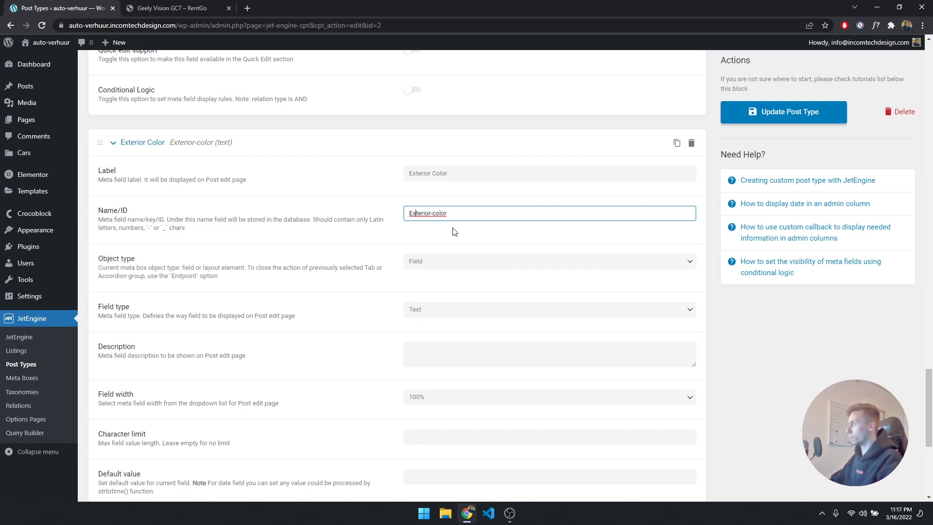
pyautogui.press('BackSpace')
pyautogui.write('e')
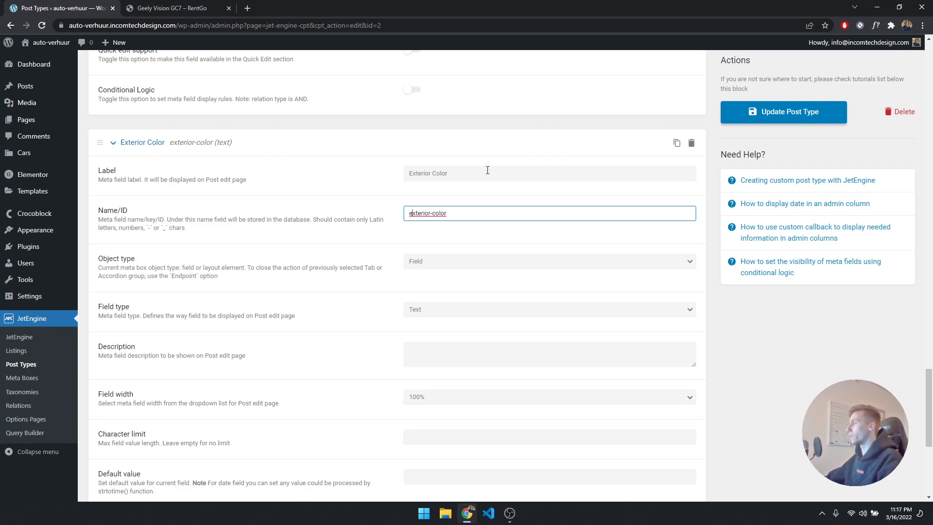
# - Keep the Exterior Color field's object type as Field and make the field required
pyautogui.click(445, 267)
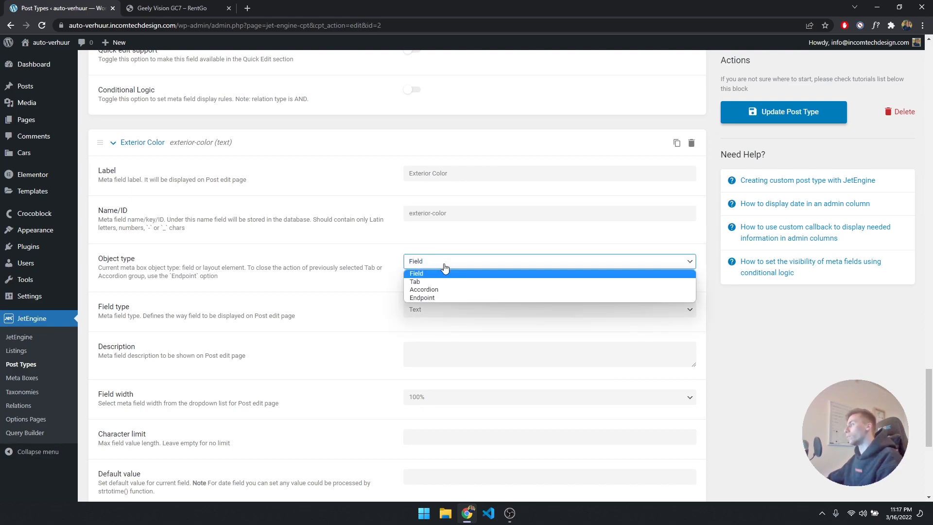
pyautogui.scroll(-2, 445, 267)
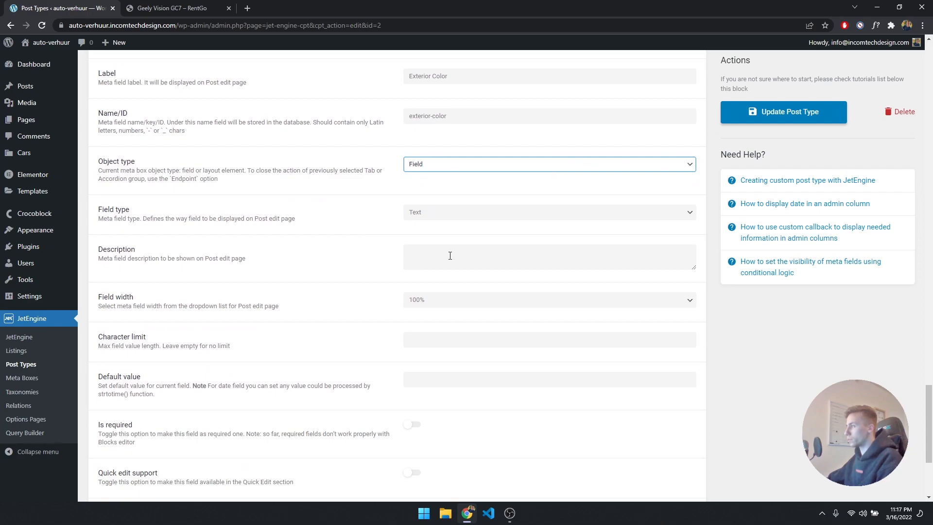
pyautogui.scroll(-3, 452, 267)
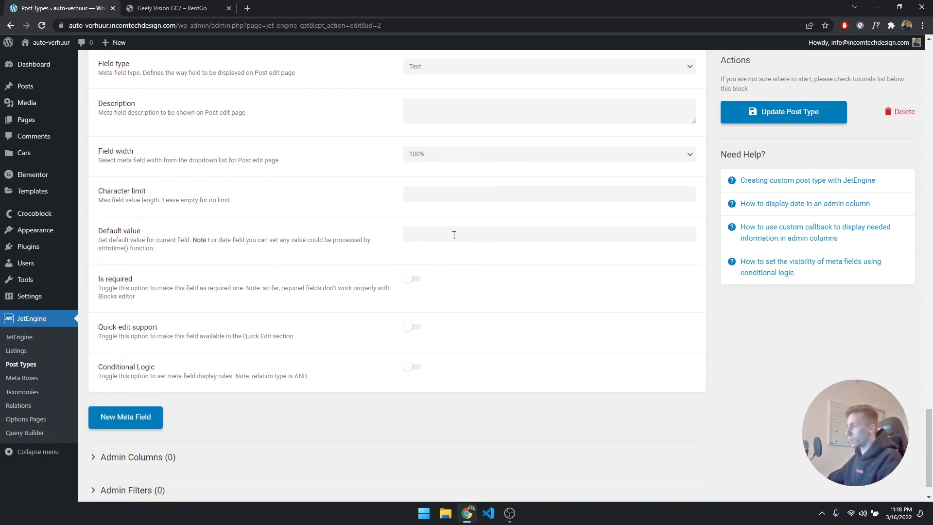
pyautogui.click(413, 281)
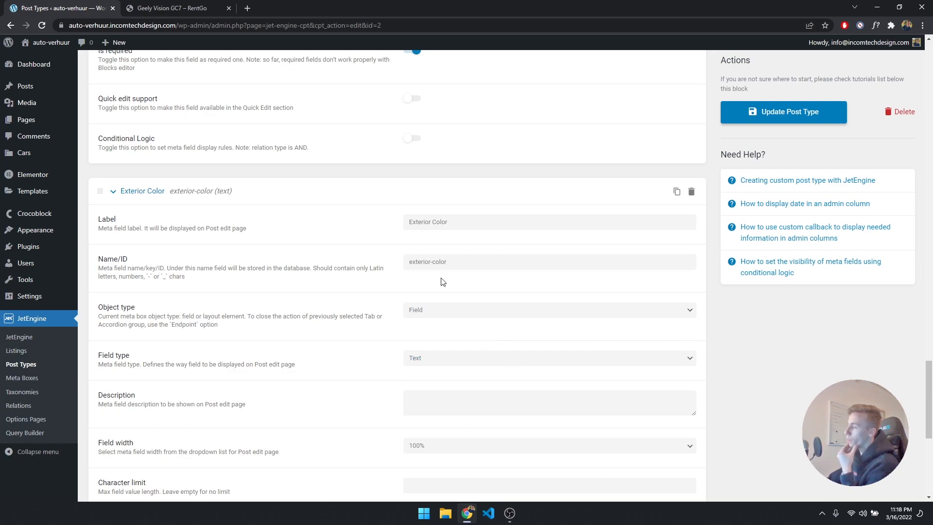
# - Set the Exterior Color meta field's field type to Select
pyautogui.click(449, 364)
pyautogui.click(426, 365)
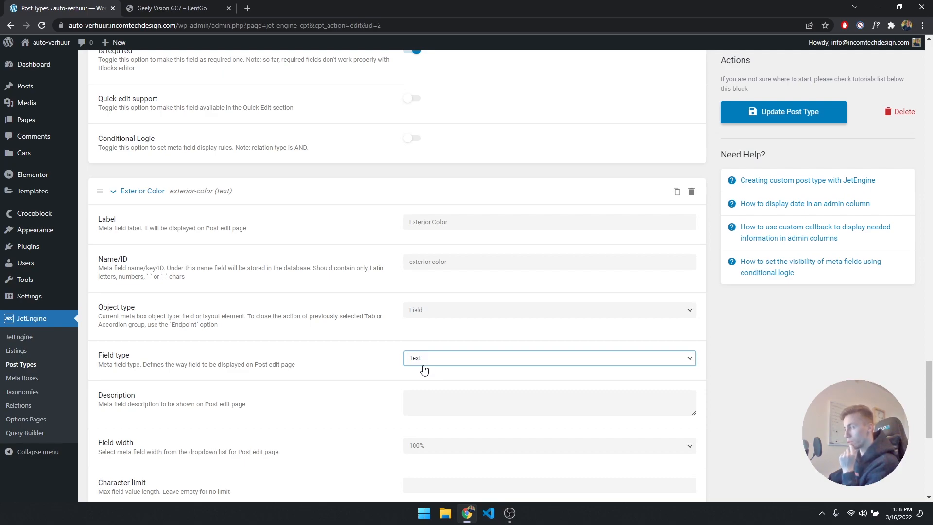
pyautogui.click(423, 369)
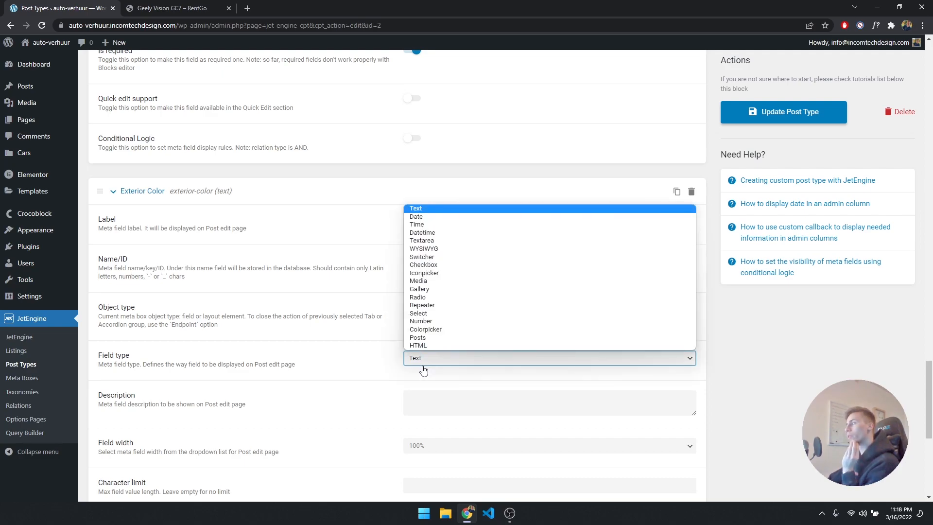
pyautogui.click(435, 314)
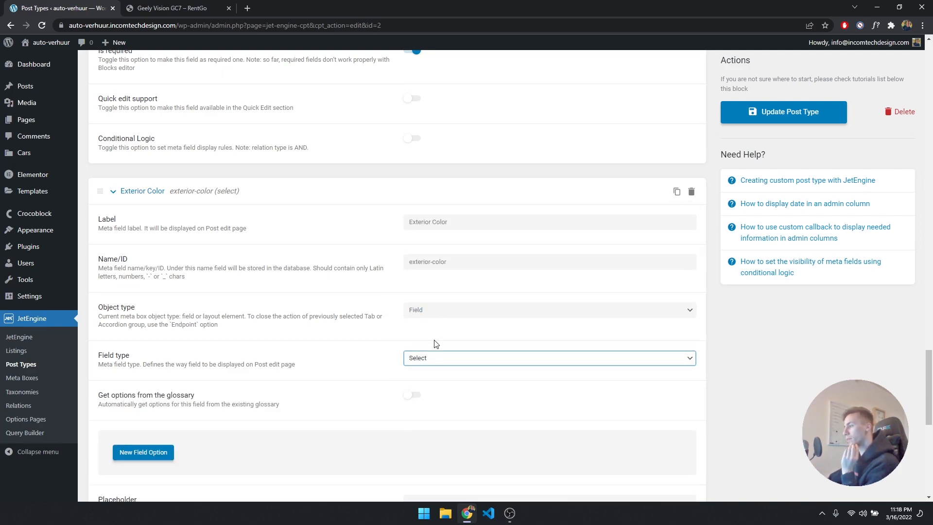
# - Add a first option to the Exterior Color field with value Red and label red
pyautogui.scroll(-4, 435, 343)
pyautogui.click(161, 258)
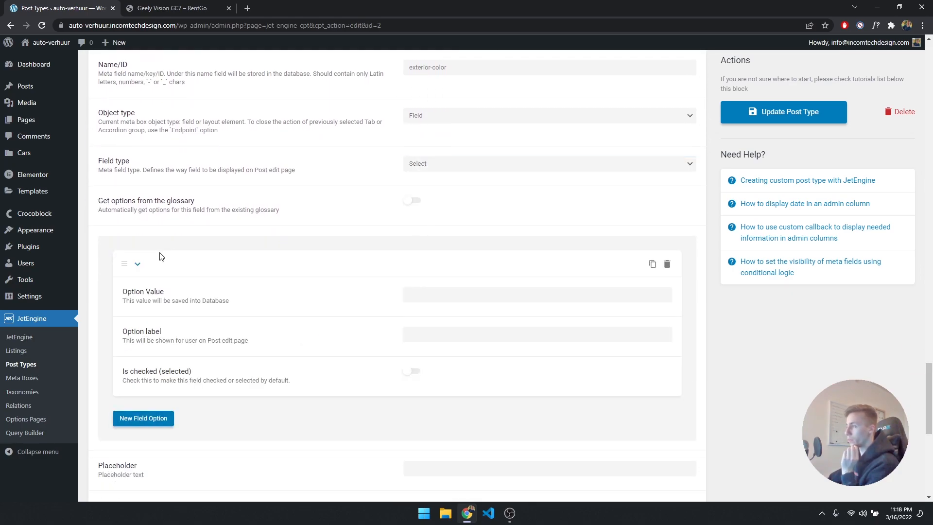
pyautogui.click(456, 290)
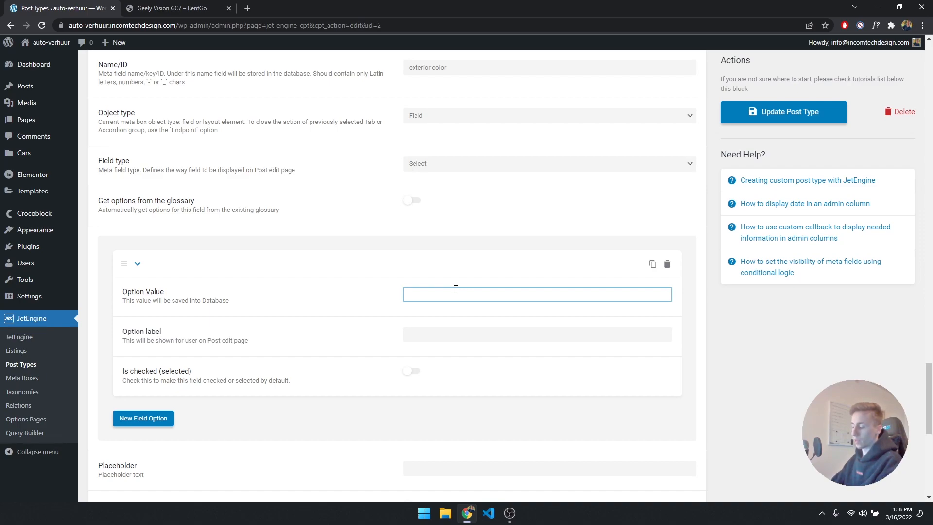
pyautogui.click(452, 333)
pyautogui.write('red')
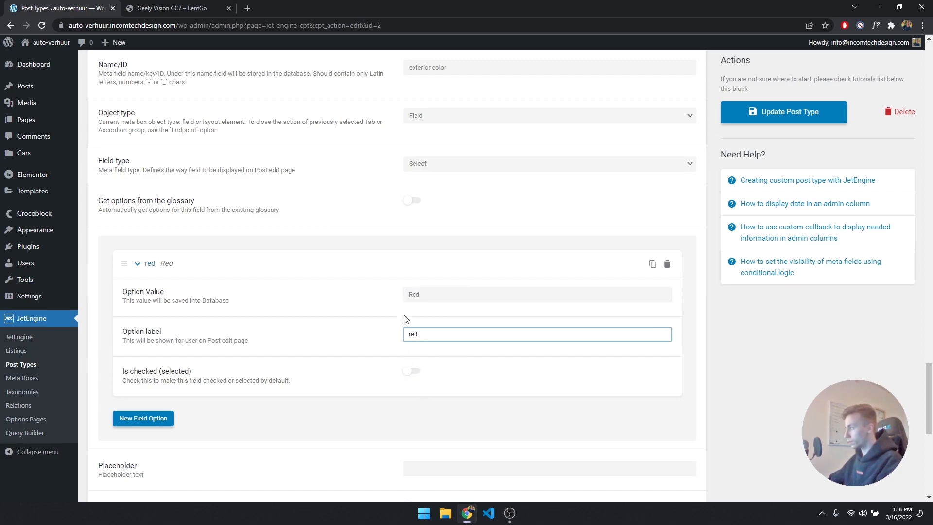
# - Add a second Exterior Color option with value Blue and label blue
pyautogui.click(161, 422)
pyautogui.scroll(-2, 450, 418)
pyautogui.click(428, 365)
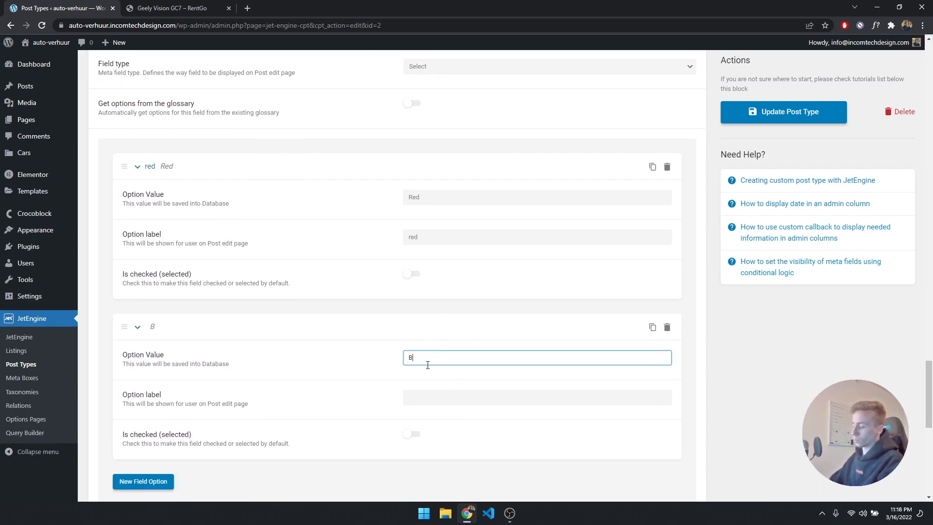
pyautogui.click(429, 397)
pyautogui.write('blue')
# - Add a third Exterior Color option with value Black and label black
pyautogui.scroll(-3, 246, 389)
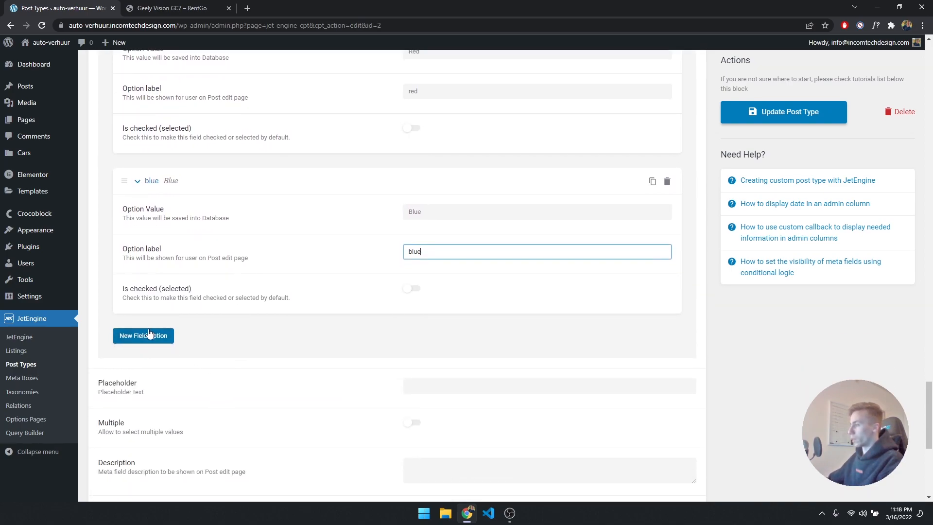
pyautogui.click(142, 335)
pyautogui.click(435, 377)
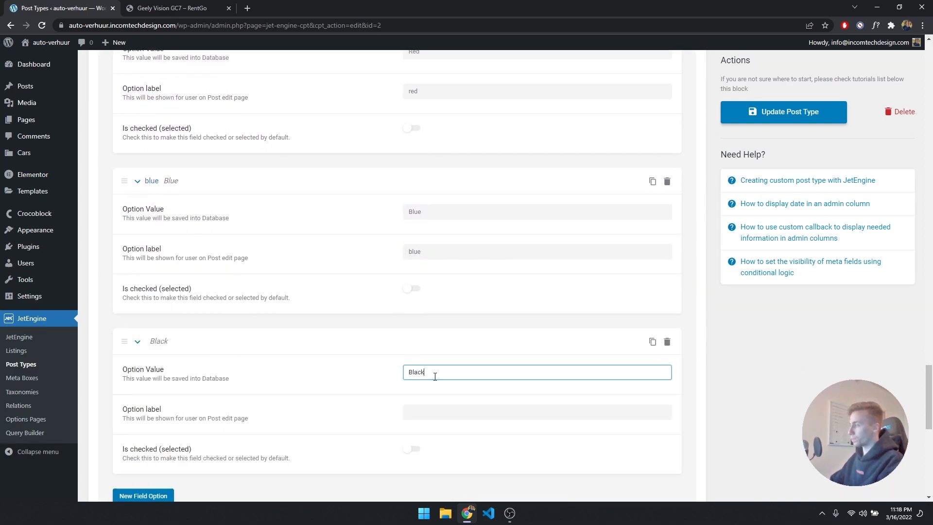
pyautogui.click(441, 417)
pyautogui.write('black')
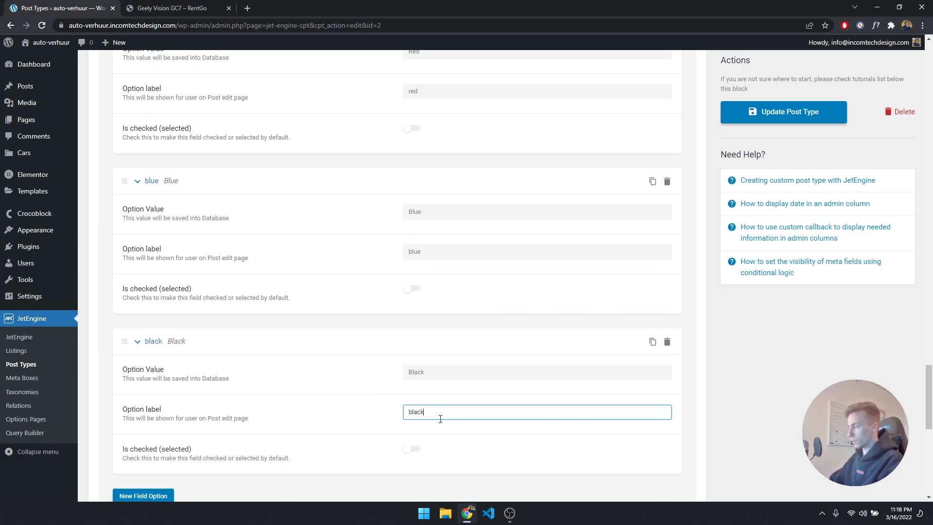
# - Add a fourth Exterior Color option with value White and label white
pyautogui.scroll(-3, 467, 413)
pyautogui.click(116, 353)
pyautogui.click(448, 388)
pyautogui.write('White')
pyautogui.click(440, 423)
pyautogui.write('white')
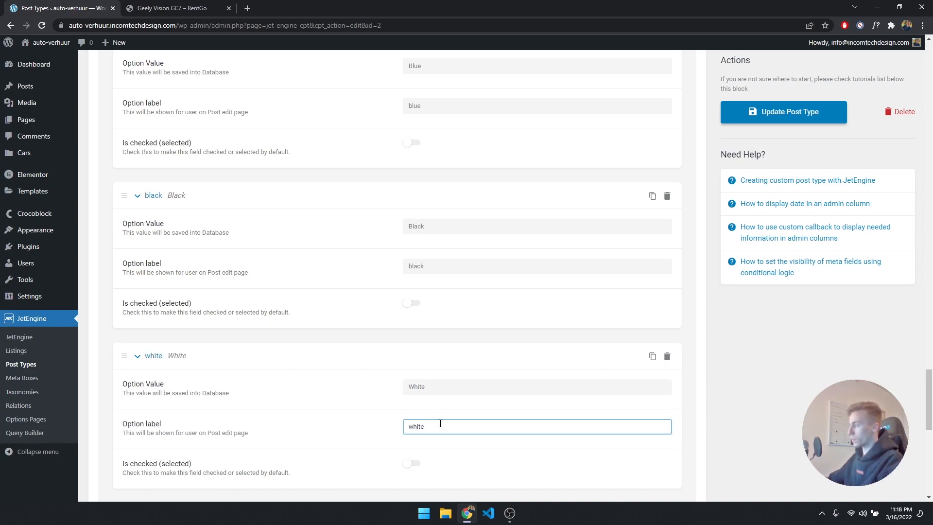
# - Make the black option selected by default and collapse all four Exterior Color options
pyautogui.click(397, 301)
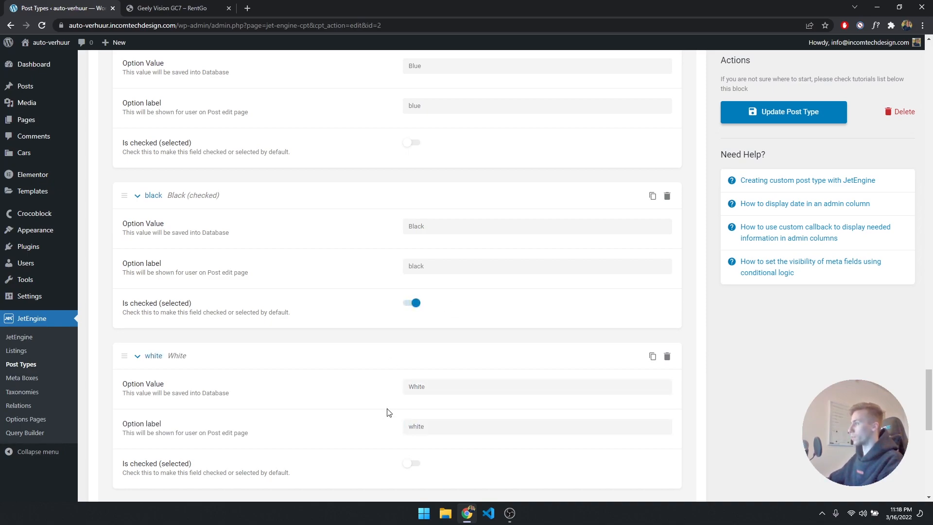
pyautogui.scroll(6, 389, 412)
pyautogui.click(150, 165)
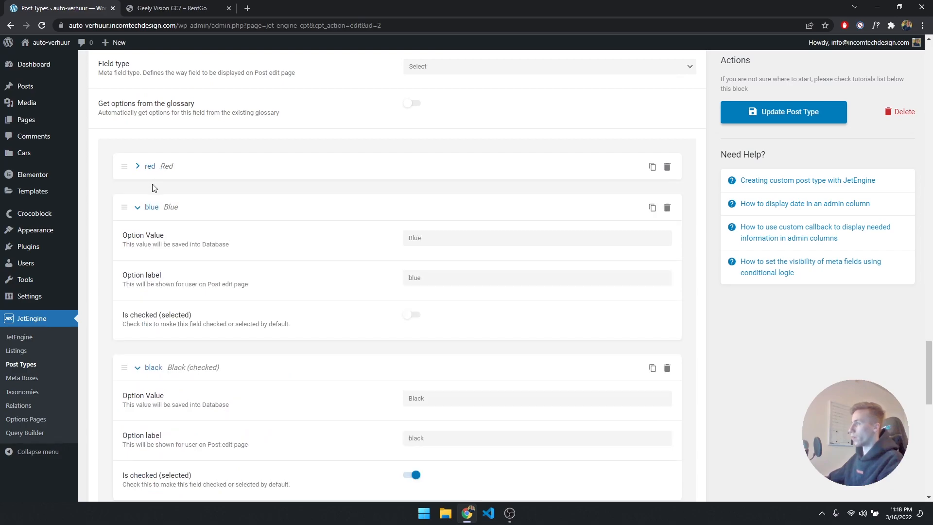
pyautogui.click(150, 207)
pyautogui.click(148, 249)
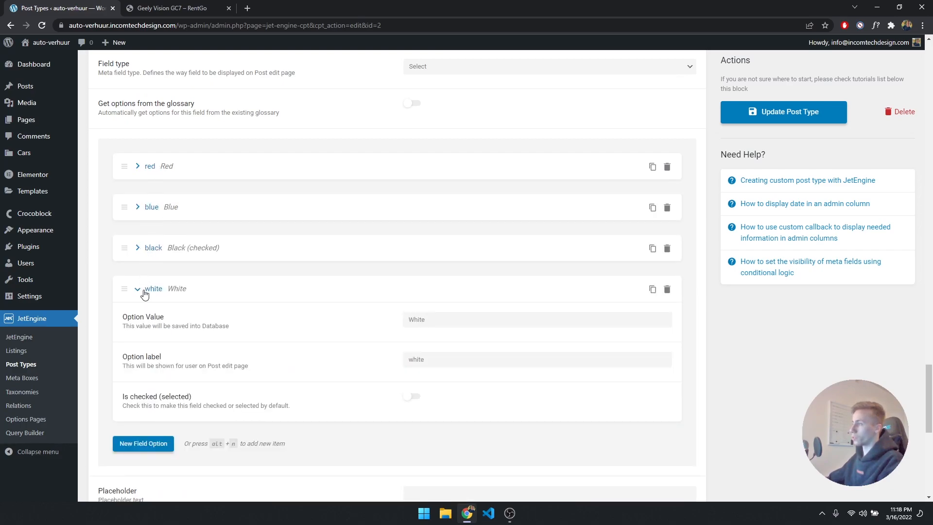
pyautogui.click(146, 290)
# - Set the Exterior Color field's placeholder text to "Please select a color"
pyautogui.scroll(4, 182, 253)
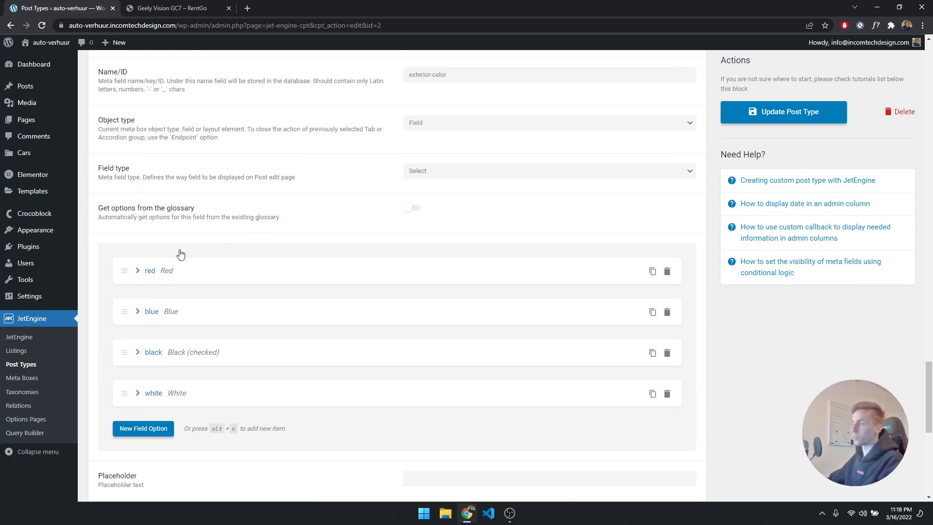
pyautogui.scroll(-4, 226, 350)
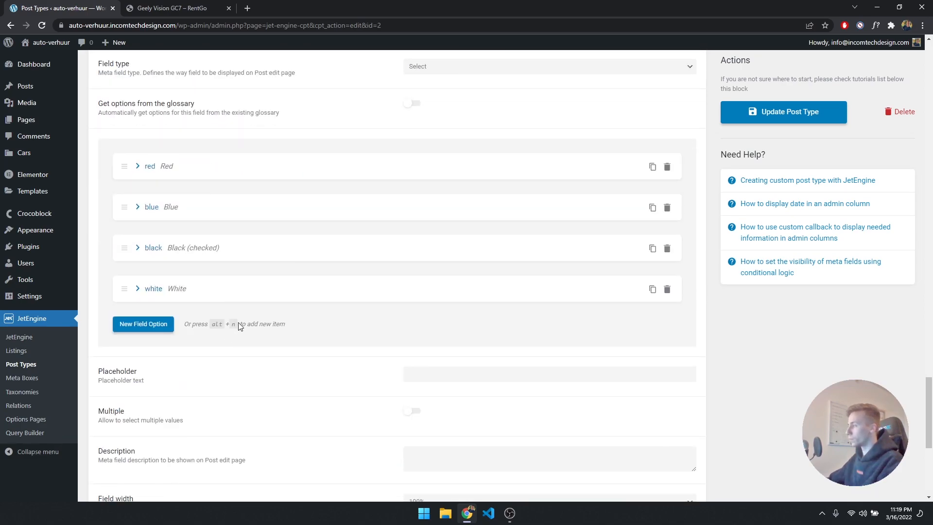
pyautogui.scroll(-2, 163, 280)
pyautogui.scroll(5, 386, 287)
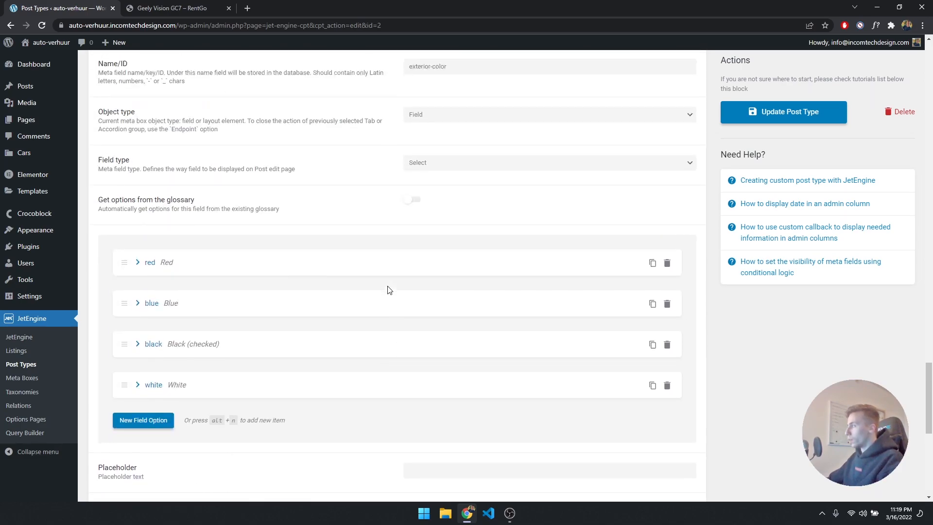
pyautogui.scroll(-3, 429, 334)
pyautogui.click(434, 371)
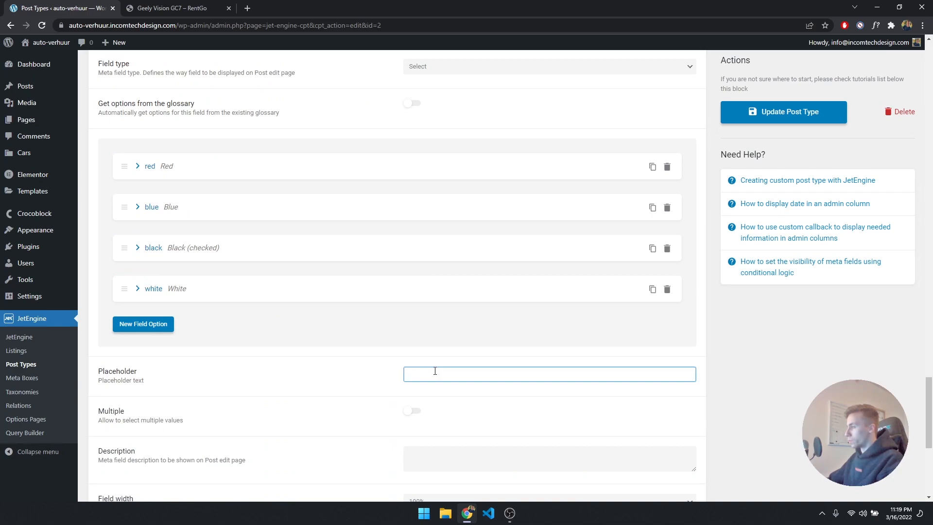
pyautogui.scroll(-2, 256, 345)
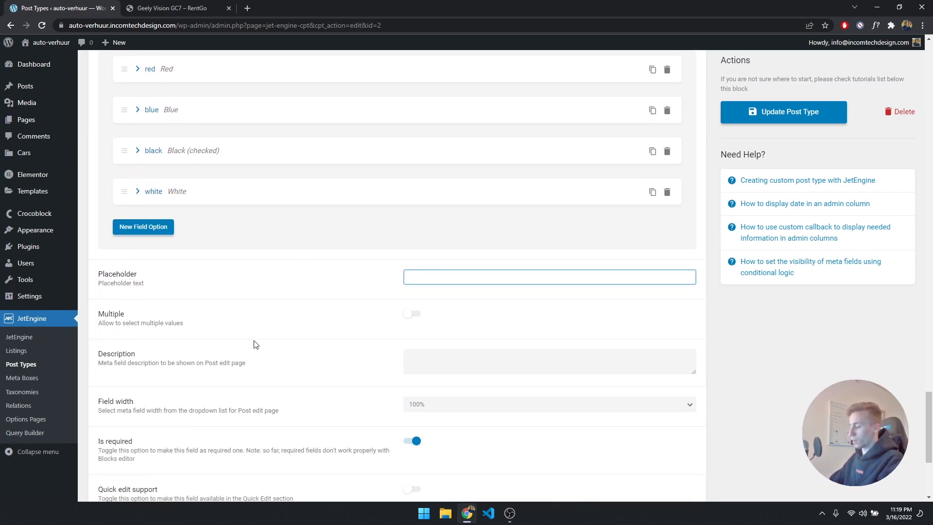
pyautogui.write('Please select a color')
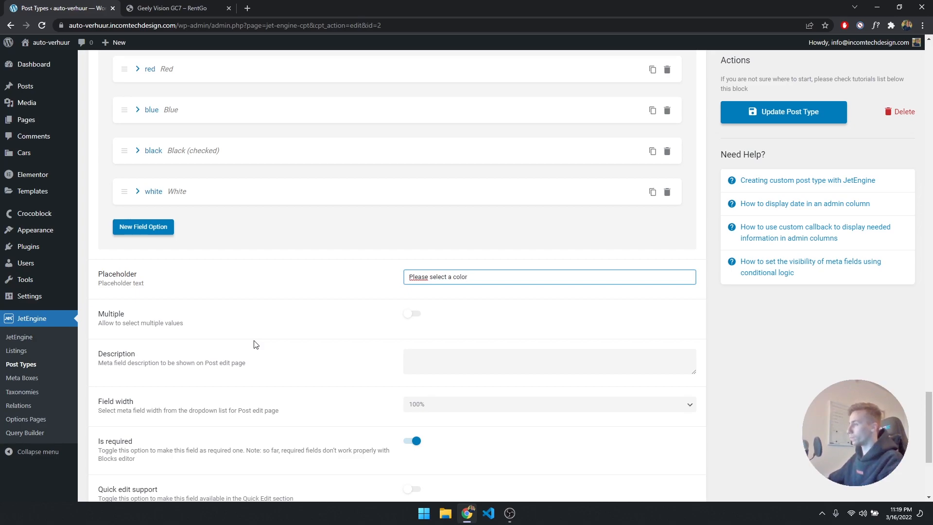
pyautogui.click(103, 325)
# - Save the updated Cars post type and start a new car entry to check its meta fields
pyautogui.scroll(-3, 184, 348)
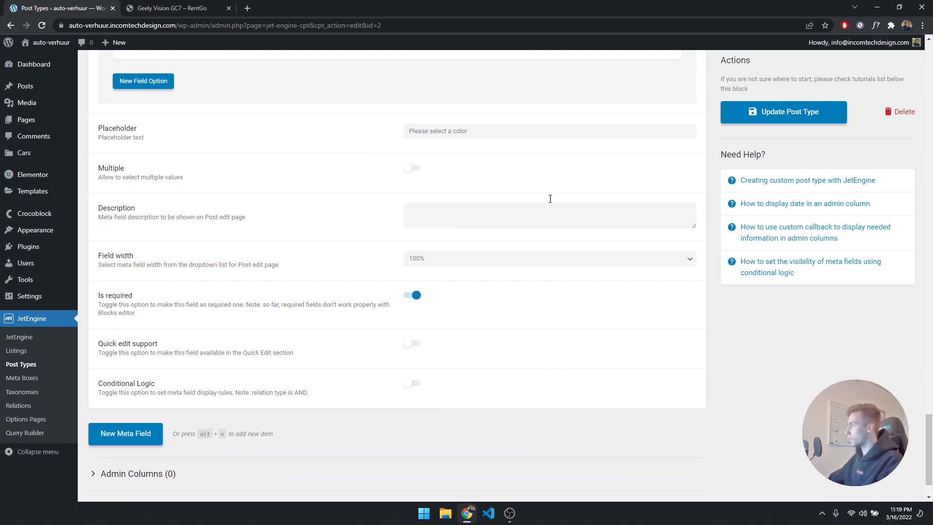
pyautogui.click(757, 115)
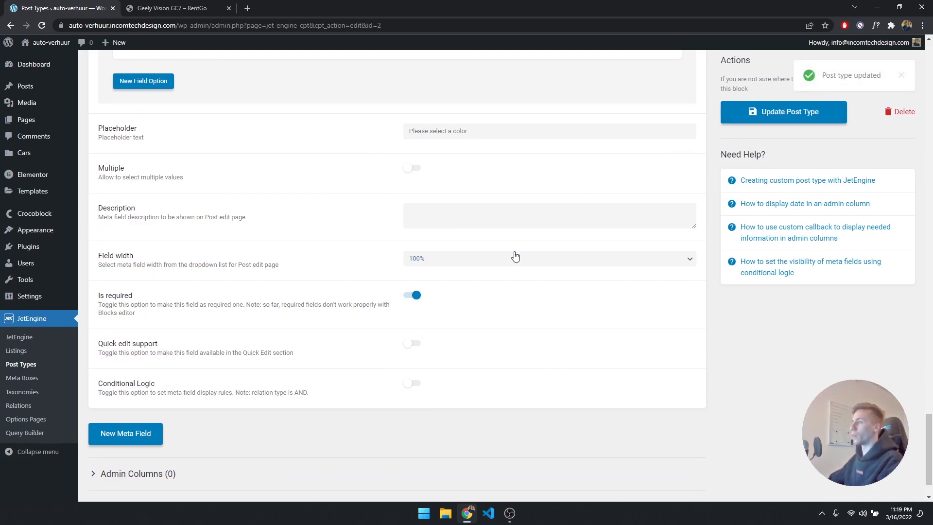
pyautogui.click(23, 153)
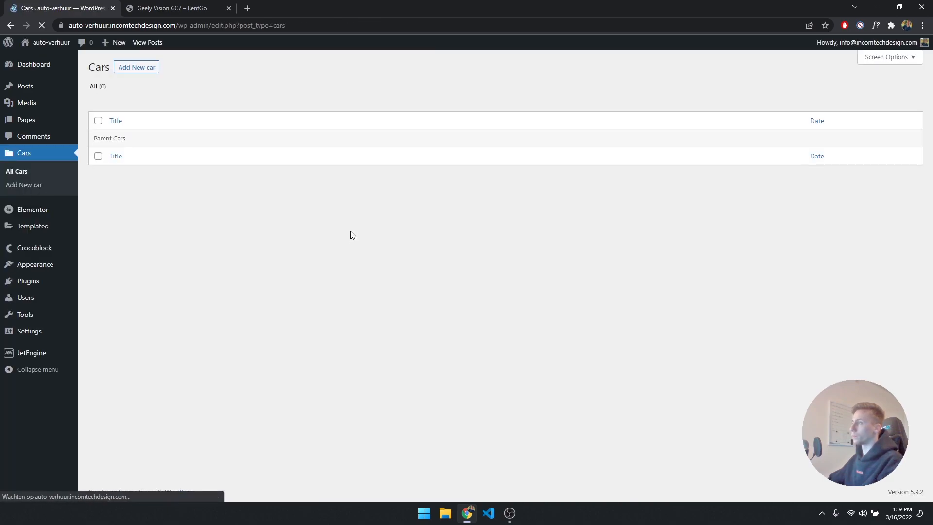
pyautogui.click(145, 70)
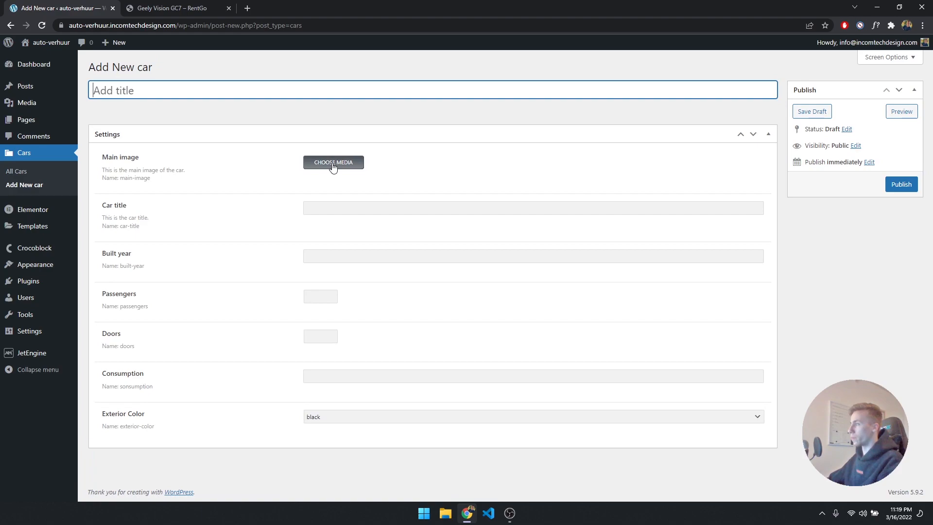
# - Try out the new car form's number fields by entering 1 for Passengers and 3 for Doors
pyautogui.click(332, 211)
pyautogui.click(317, 257)
pyautogui.click(331, 295)
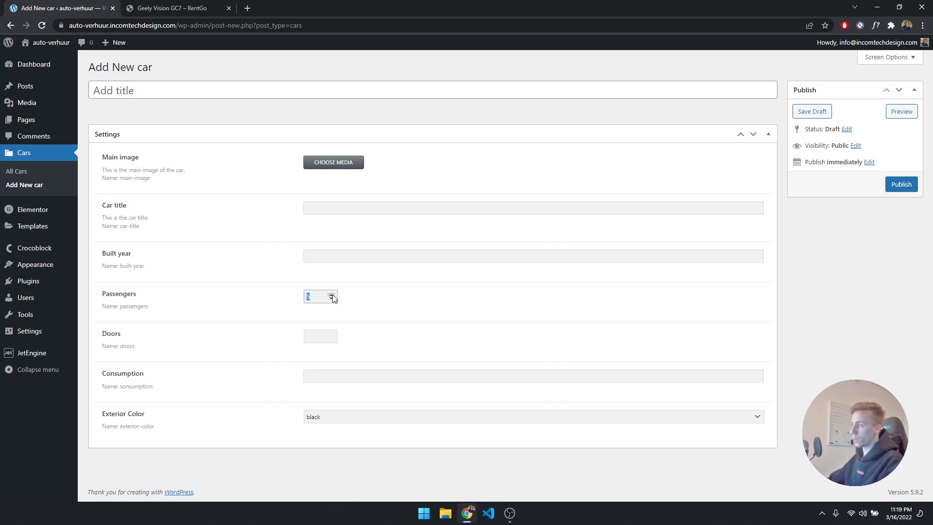
pyautogui.click(332, 301)
pyautogui.write('1')
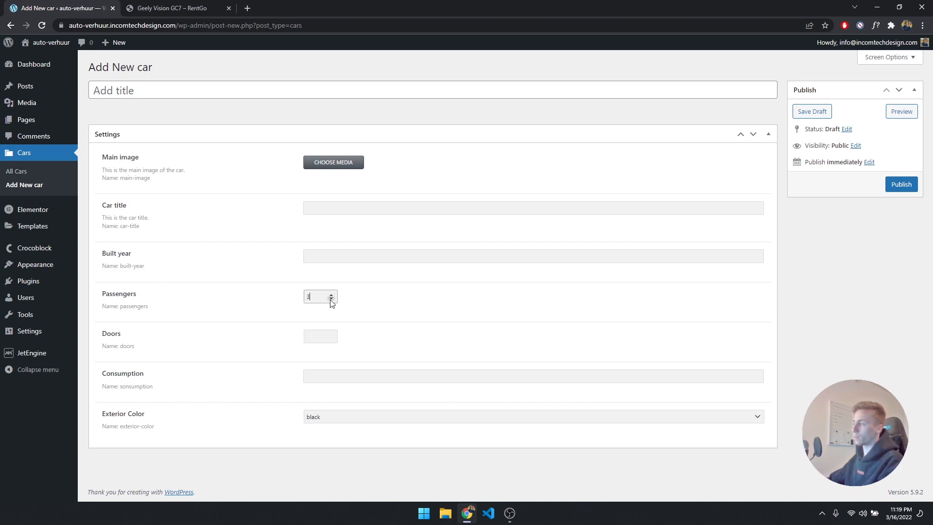
pyautogui.click(331, 337)
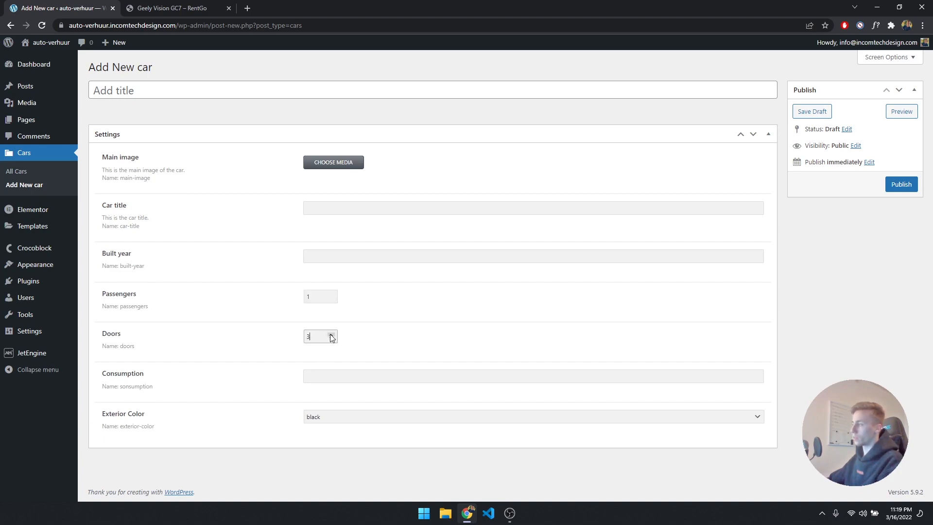
pyautogui.click(331, 339)
pyautogui.click(332, 339)
pyautogui.click(406, 348)
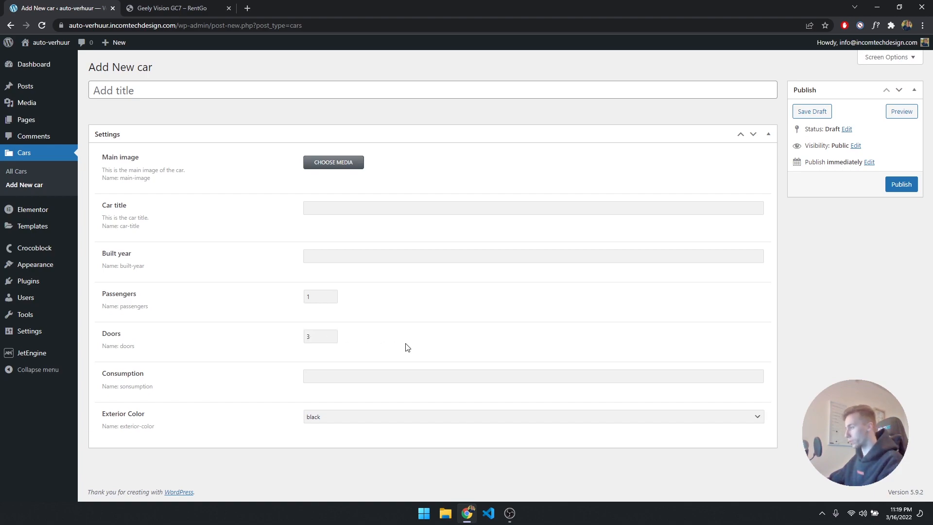
pyautogui.click(334, 377)
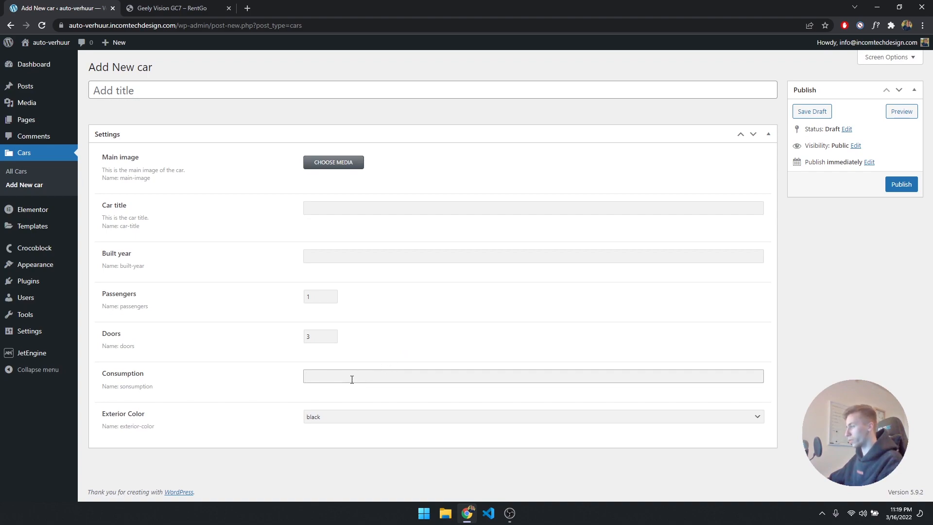
# - Try out the Exterior Color choices on the new car form, ending with blue selected
pyautogui.click(319, 421)
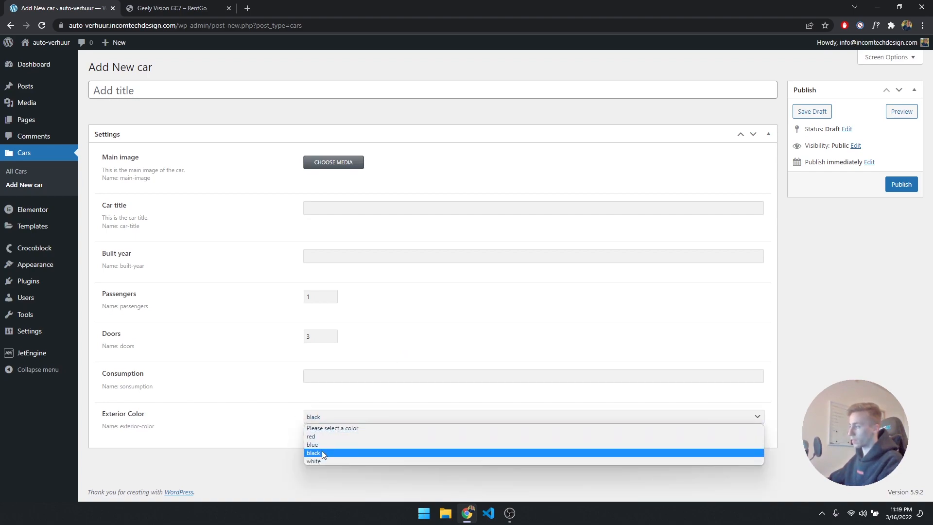
pyautogui.click(321, 436)
pyautogui.click(322, 419)
pyautogui.click(322, 428)
pyautogui.click(331, 419)
pyautogui.click(325, 444)
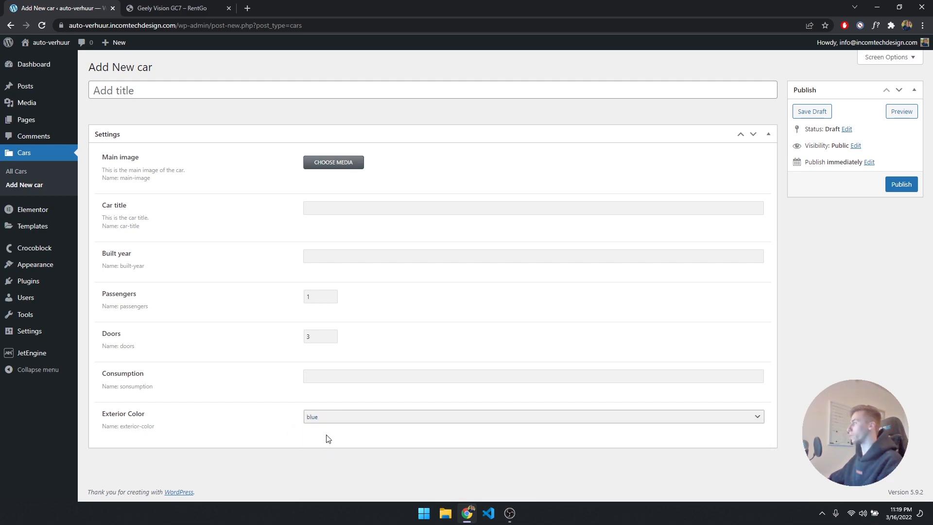
# - Examine the RentGo demo car page's Overview specifications, photo gallery and remaining sections for content to reproduce as fields
pyautogui.click(170, 8)
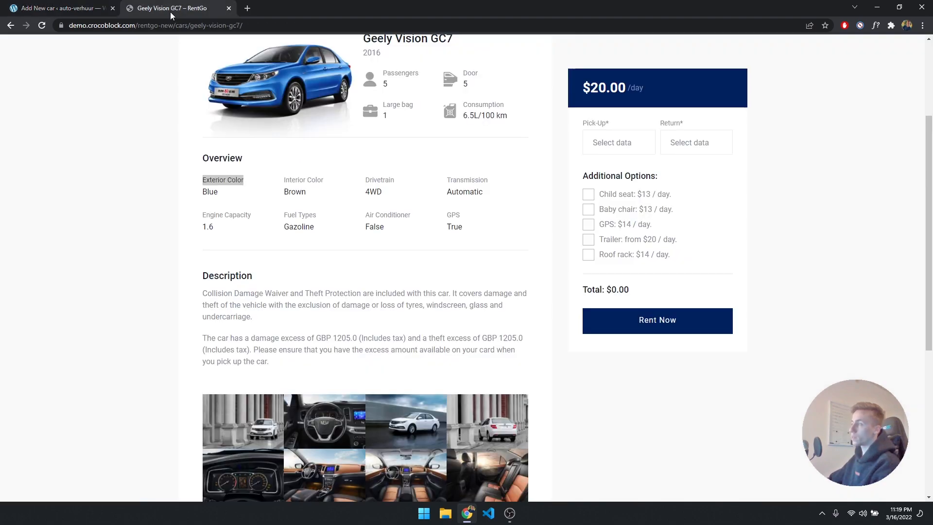
pyautogui.click(290, 219)
pyautogui.moveTo(376, 193); pyautogui.dragTo(466, 187)
pyautogui.click(415, 194)
pyautogui.moveTo(223, 216); pyautogui.dragTo(385, 226)
pyautogui.scroll(-1, 450, 234)
pyautogui.scroll(-6, 450, 237)
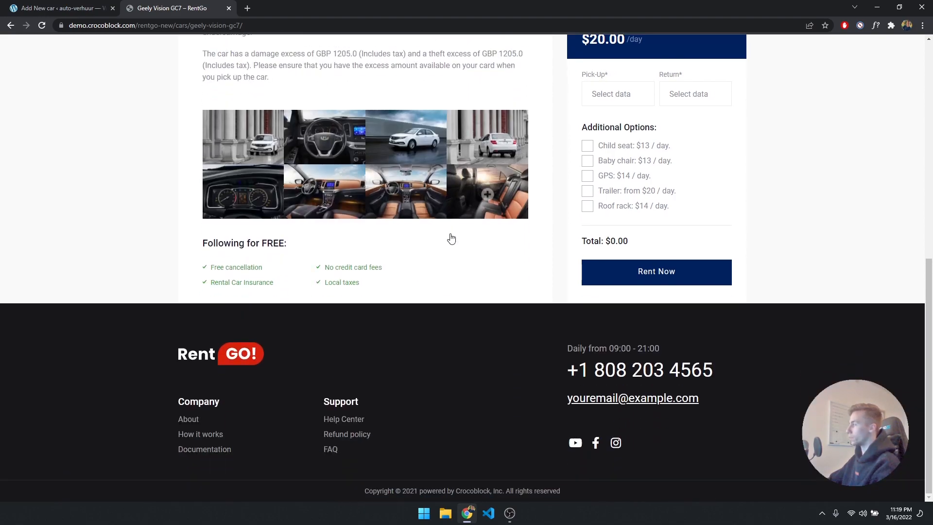
pyautogui.scroll(8, 454, 235)
# - Open the Cars post type for editing in JetEngine and go to the end of its meta fields
pyautogui.click(110, 5)
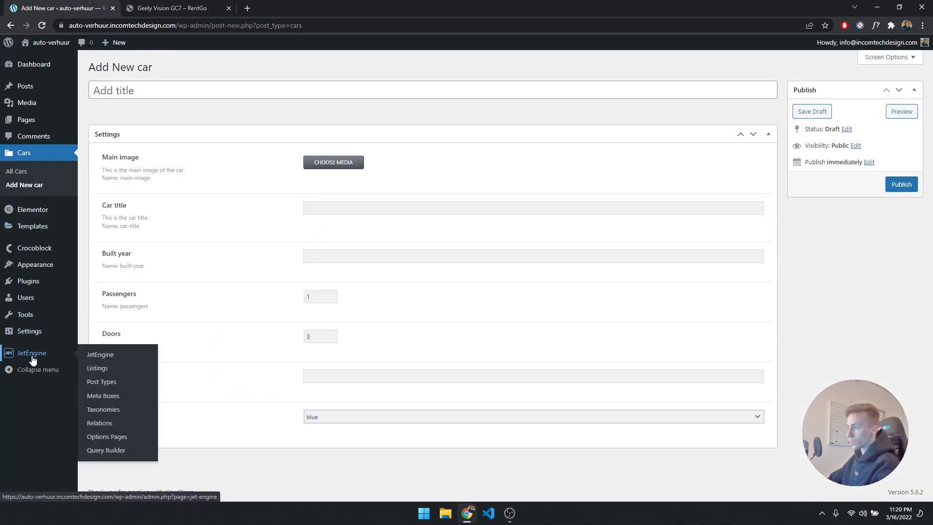
pyautogui.click(108, 389)
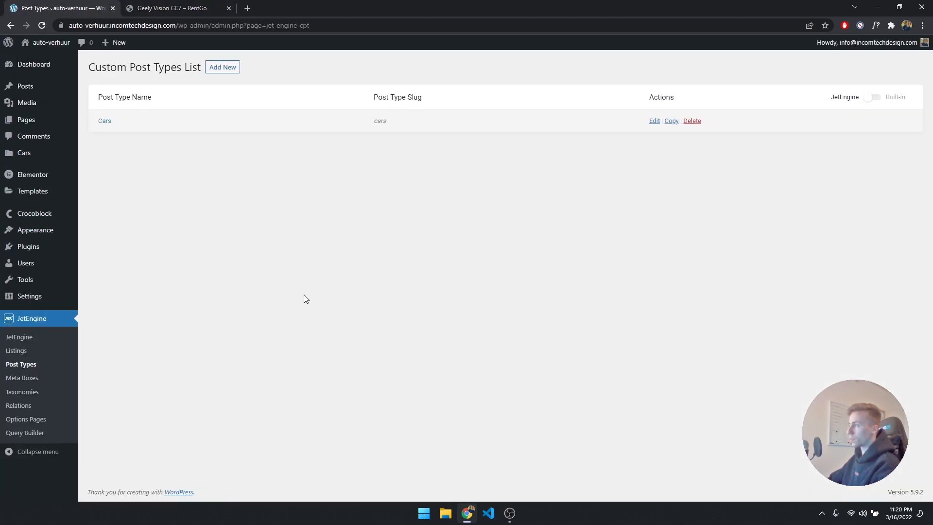
pyautogui.click(101, 121)
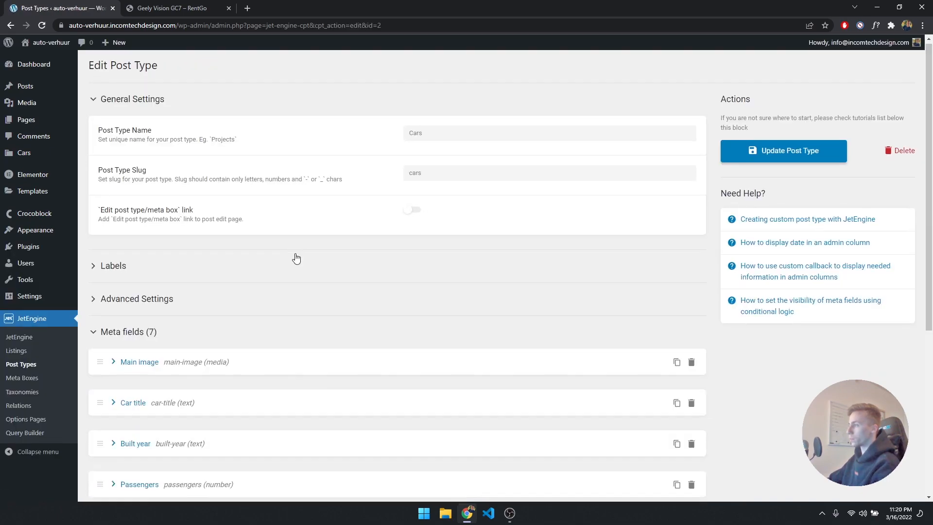
pyautogui.scroll(-6, 252, 282)
pyautogui.scroll(4, 211, 301)
pyautogui.scroll(-4, 195, 272)
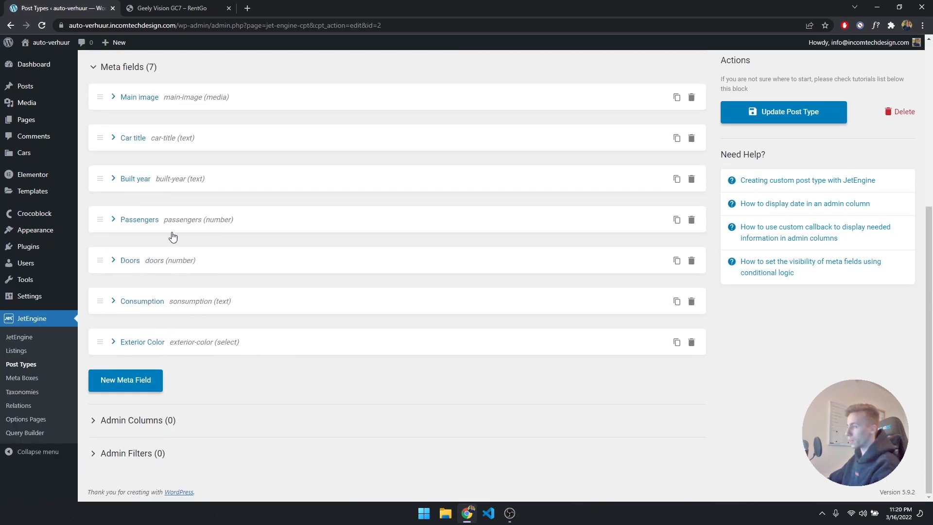
# - Add a new meta field labelled Interior Color, copied from the demo car page, with the name interior-color
pyautogui.click(126, 380)
pyautogui.click(214, 8)
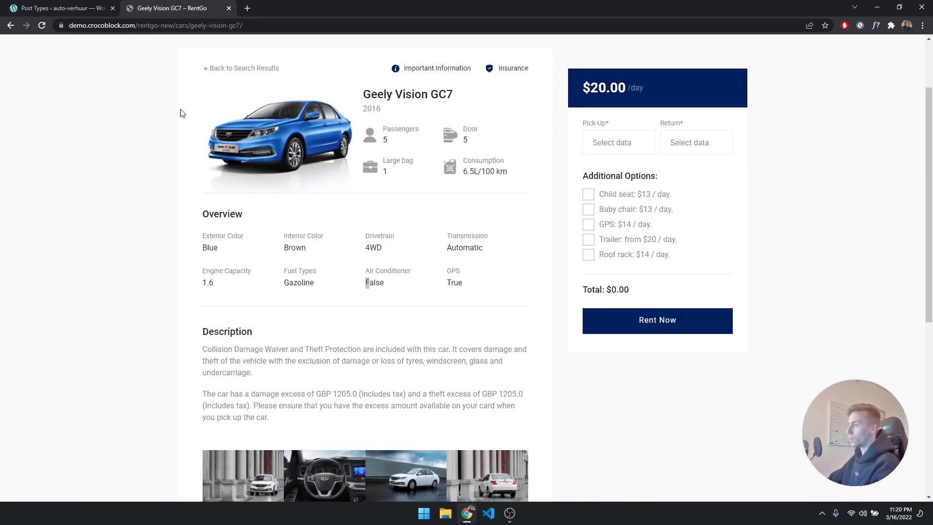
pyautogui.moveTo(204, 246); pyautogui.dragTo(284, 237)
pyautogui.hotkey('ctrl', 'c')
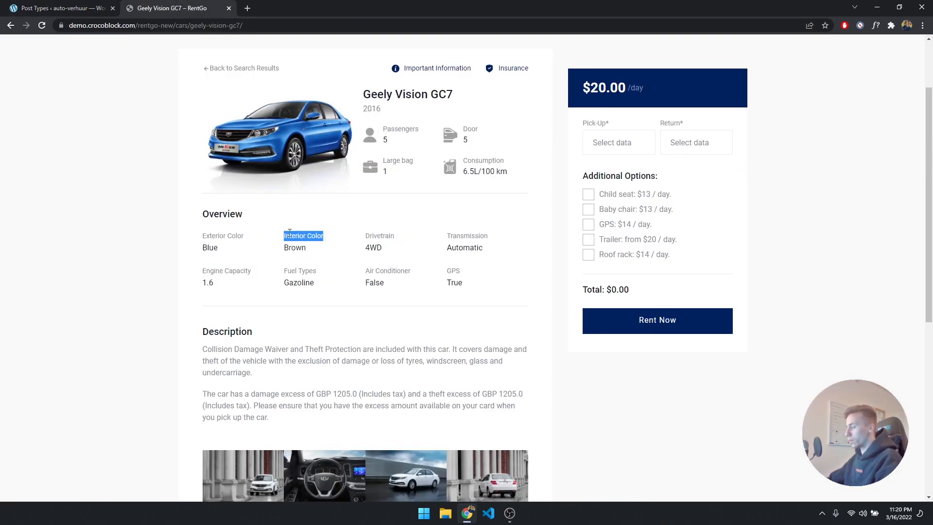
pyautogui.click(100, 12)
pyautogui.scroll(-4, 194, 244)
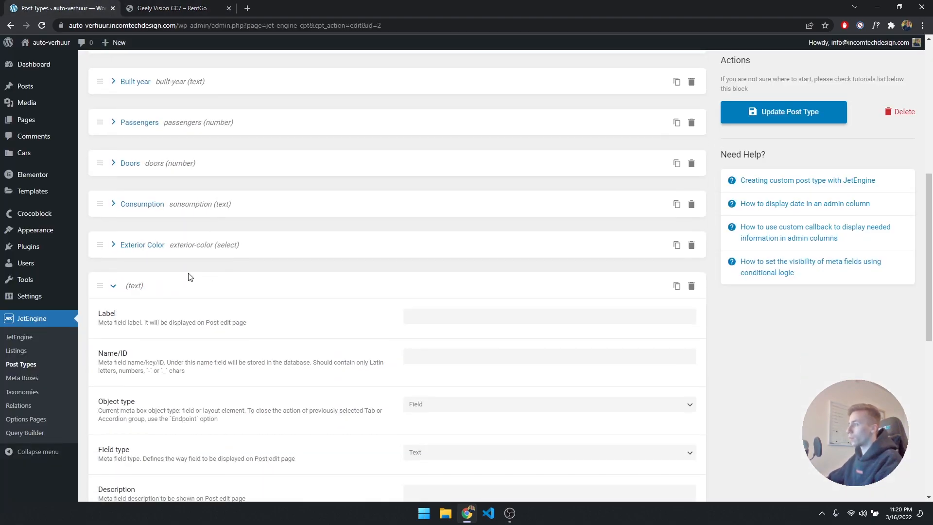
pyautogui.click(429, 218)
pyautogui.hotkey('ctrl', 'v')
pyautogui.click(464, 260)
# - Set the Interior Color field type to Select and add an option with value and label Black
pyautogui.click(456, 308)
pyautogui.click(455, 308)
pyautogui.scroll(-3, 445, 370)
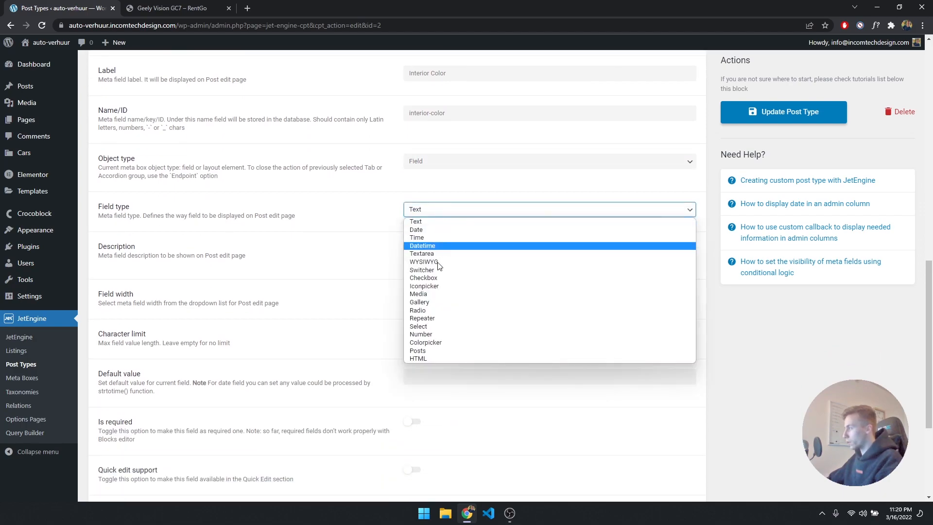
pyautogui.click(443, 327)
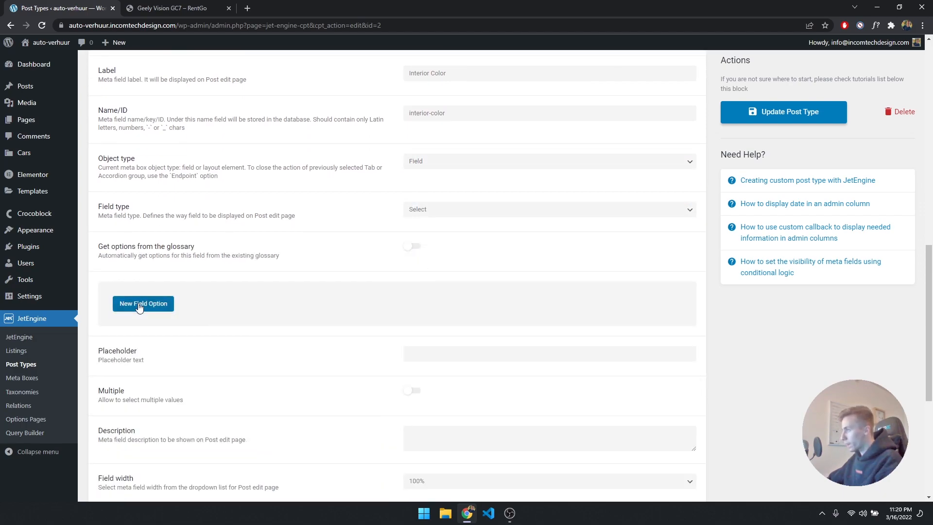
pyautogui.click(141, 303)
pyautogui.click(452, 341)
pyautogui.write('Black')
pyautogui.click(455, 379)
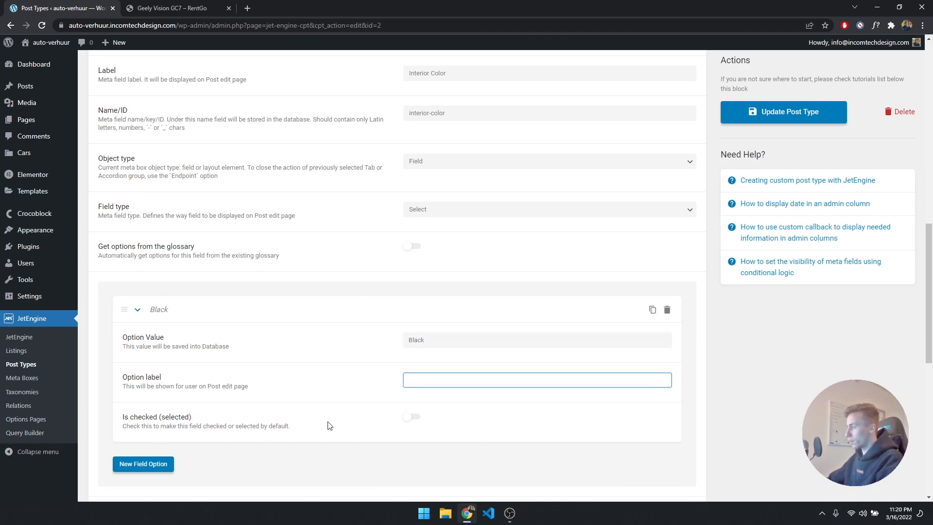
pyautogui.write('vBlack')
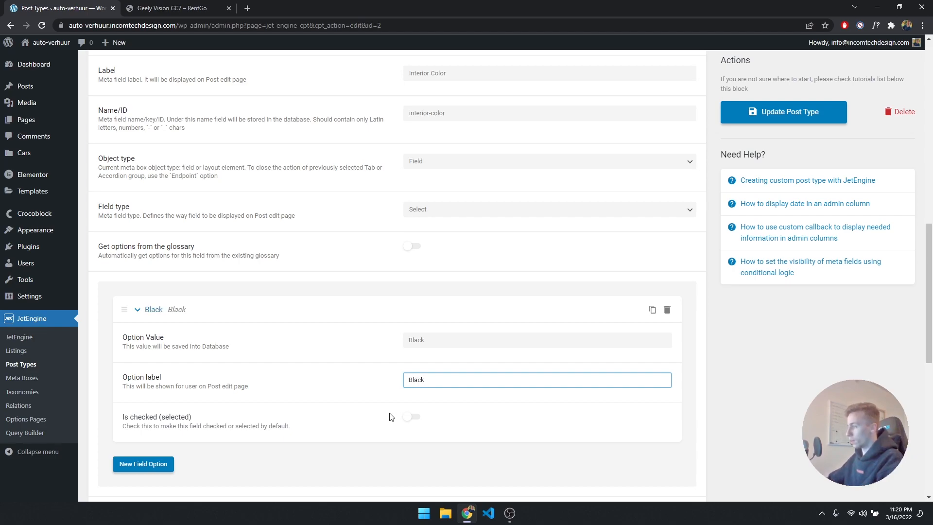
# - Add a second Interior Color option with value and label White
pyautogui.scroll(-4, 390, 417)
pyautogui.click(143, 269)
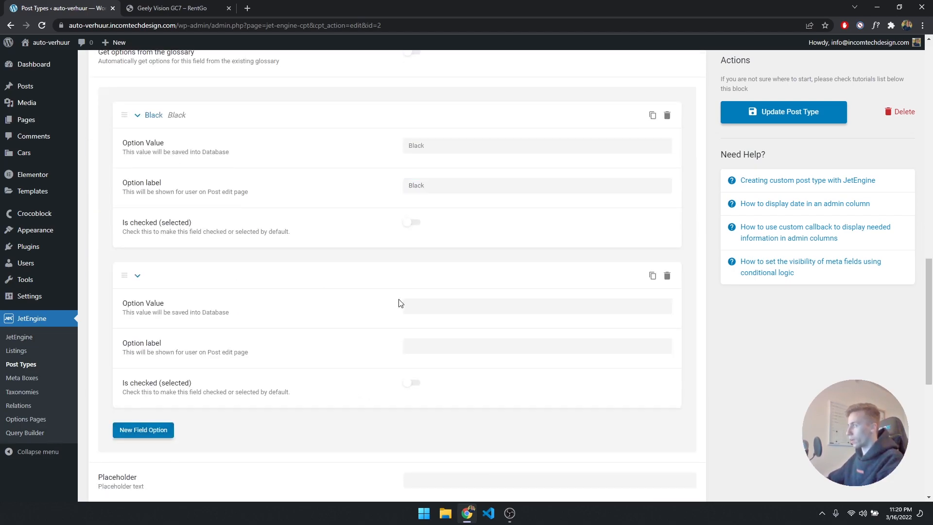
pyautogui.click(432, 300)
pyautogui.write('W')
pyautogui.click(488, 348)
pyautogui.write('White')
pyautogui.click(412, 222)
# - Give the Interior Color field the placeholder "Please select a color" and make it required
pyautogui.scroll(-5, 456, 388)
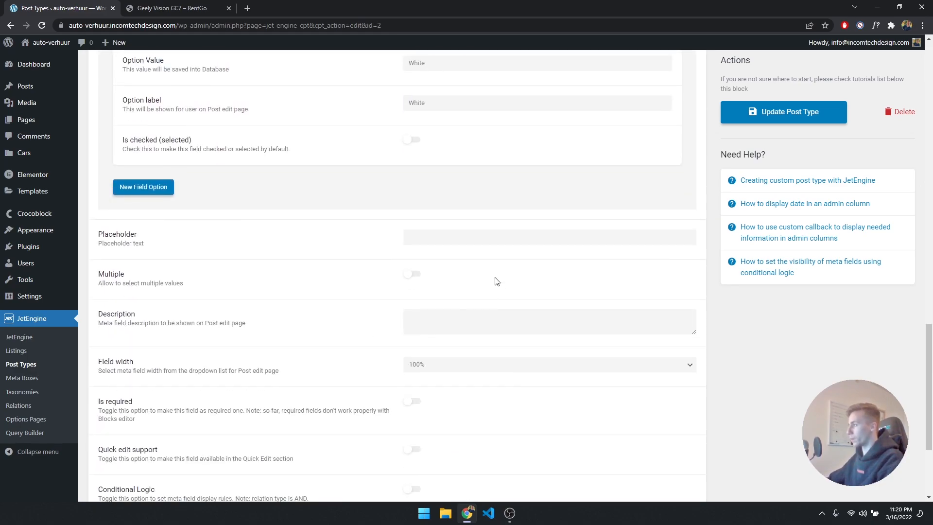
pyautogui.click(470, 240)
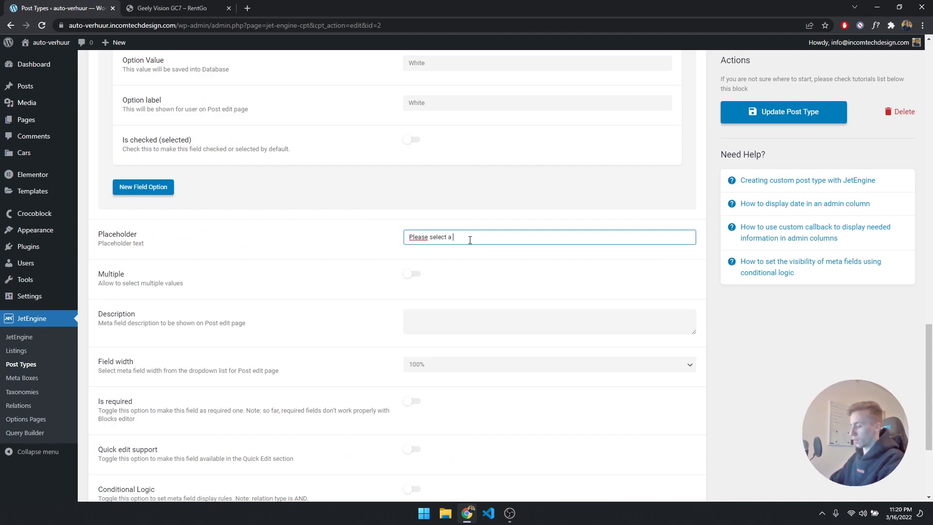
pyautogui.scroll(-3, 411, 280)
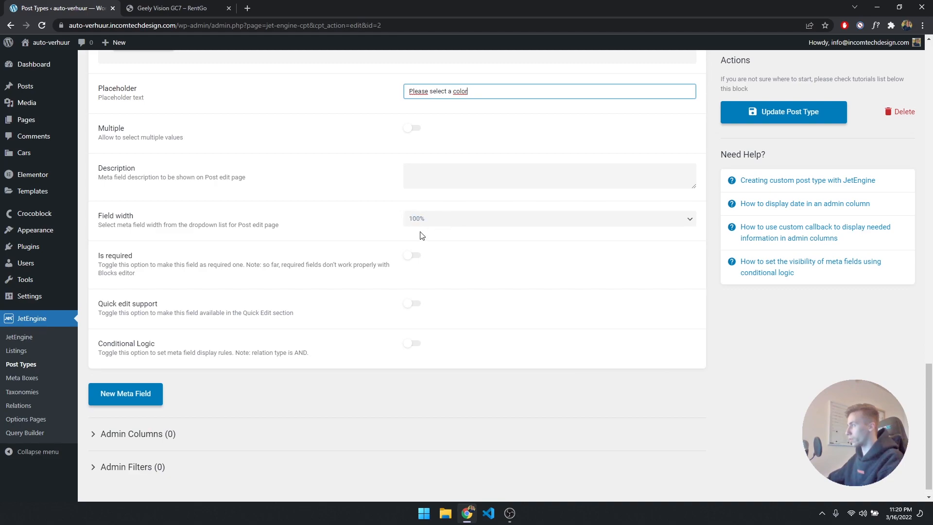
pyautogui.click(413, 255)
# - Add a new meta field labelled Drivetrain, copied from the demo car page, with the name drivetrain
pyautogui.click(127, 393)
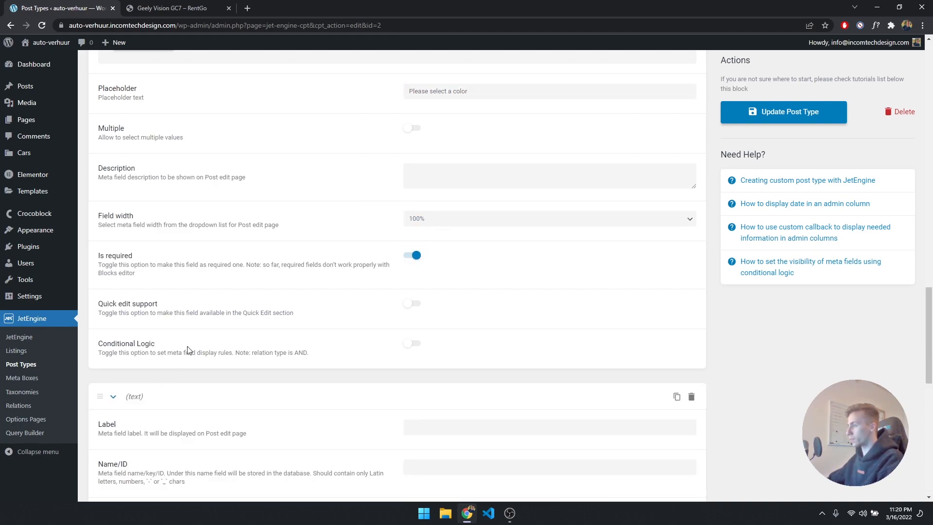
pyautogui.hotkey('ctrl', 'Tab')
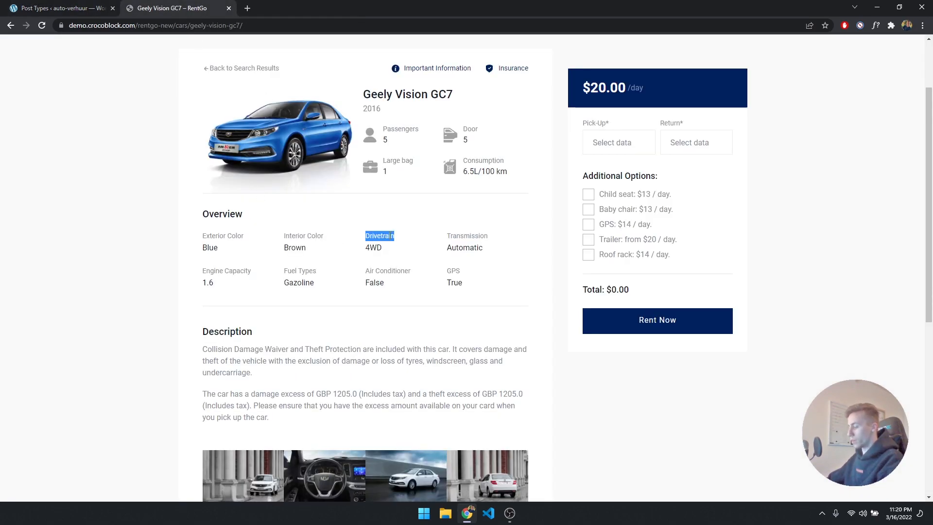
pyautogui.hotkey('ctrl', 'Tab')
pyautogui.scroll(-2, 286, 278)
pyautogui.click(428, 330)
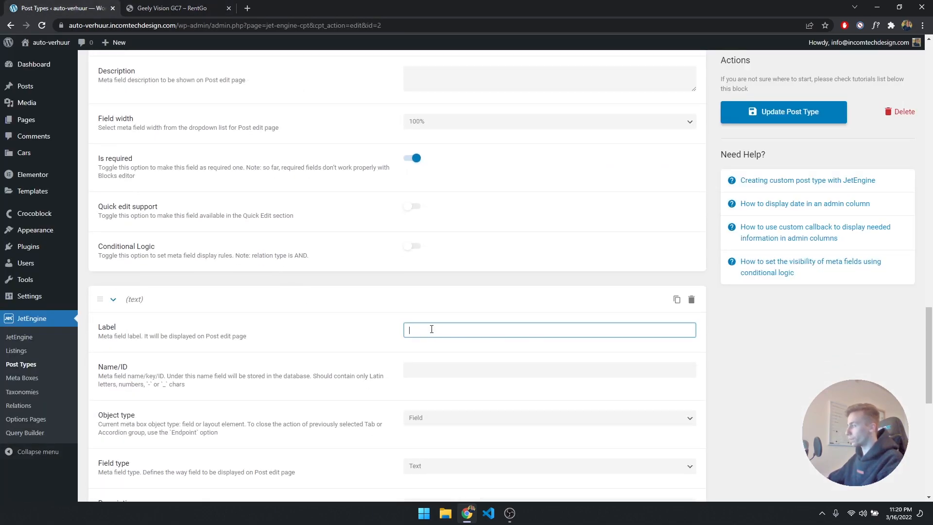
pyautogui.scroll(-2, 317, 288)
pyautogui.write('Drivetrain')
pyautogui.click(444, 268)
pyautogui.scroll(-2, 314, 262)
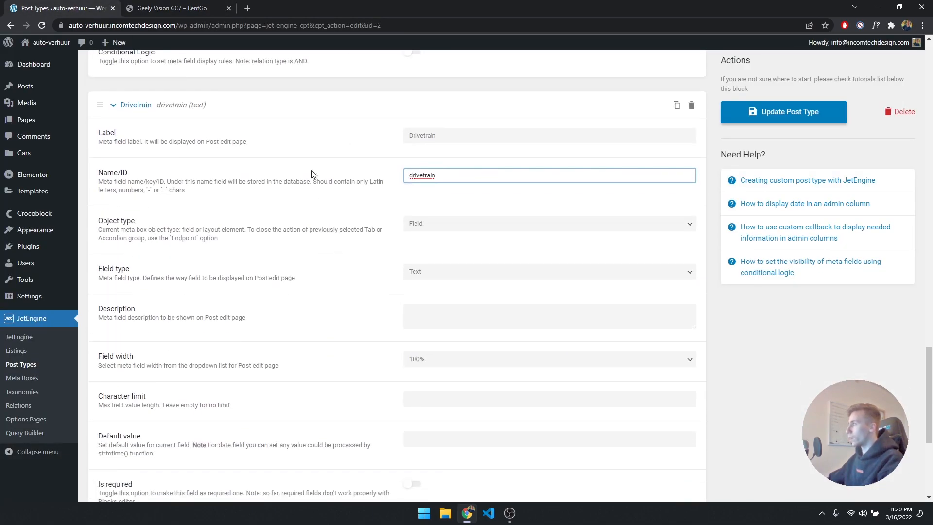
# - Check the demo car page's drivetrain value and make the Drivetrain text field required
pyautogui.hotkey('ctrl', 'Tab')
pyautogui.moveTo(384, 249); pyautogui.dragTo(369, 248)
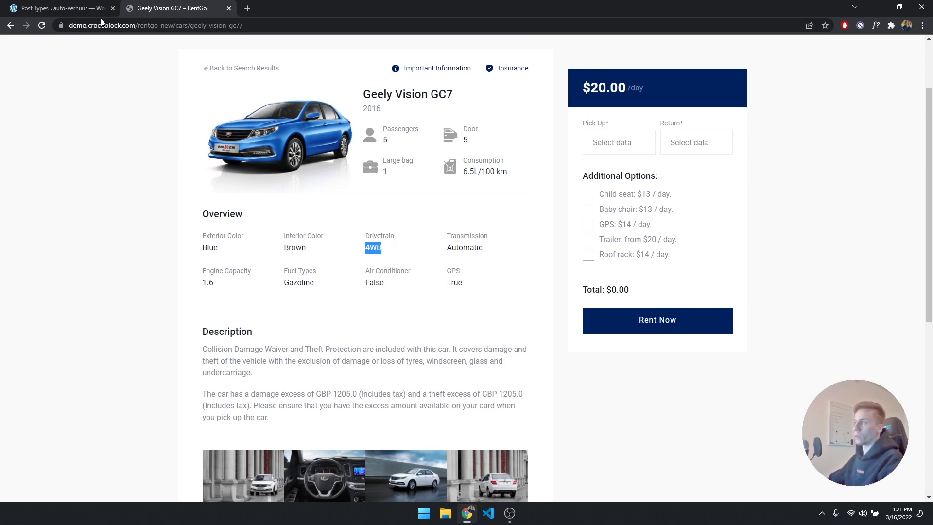
pyautogui.click(73, 8)
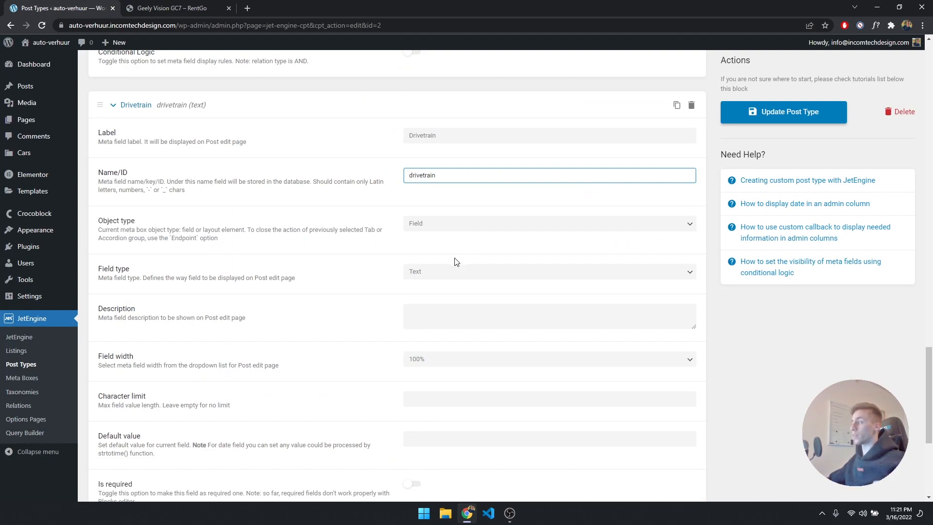
pyautogui.scroll(6, 457, 262)
pyautogui.scroll(-7, 395, 181)
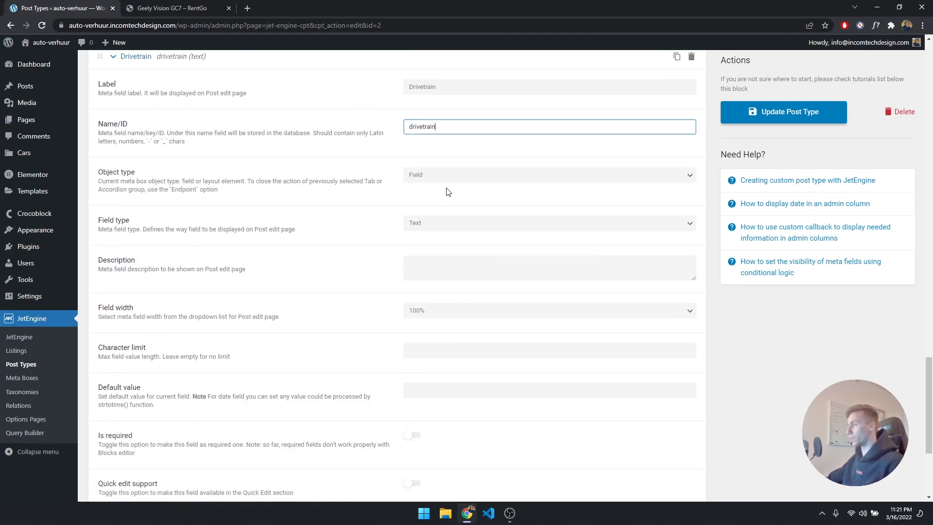
pyautogui.scroll(-1, 437, 255)
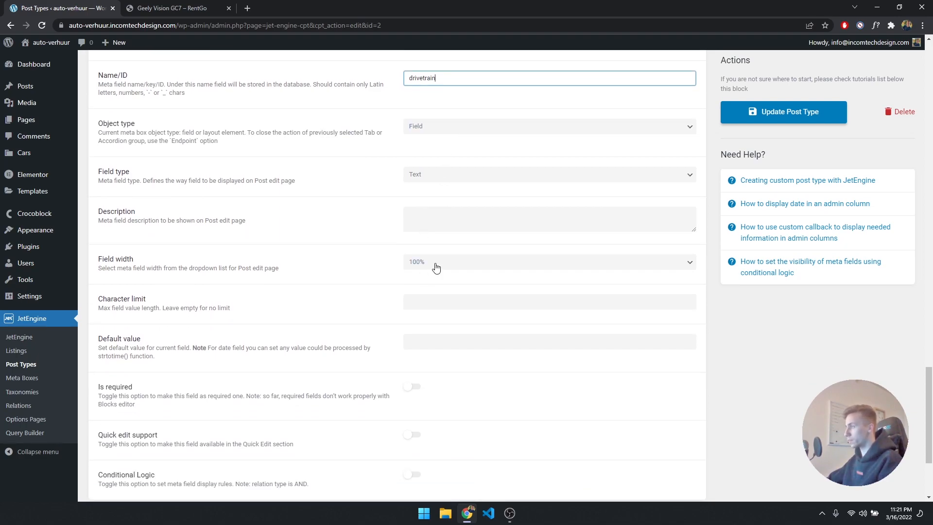
pyautogui.scroll(-2, 436, 268)
pyautogui.click(412, 290)
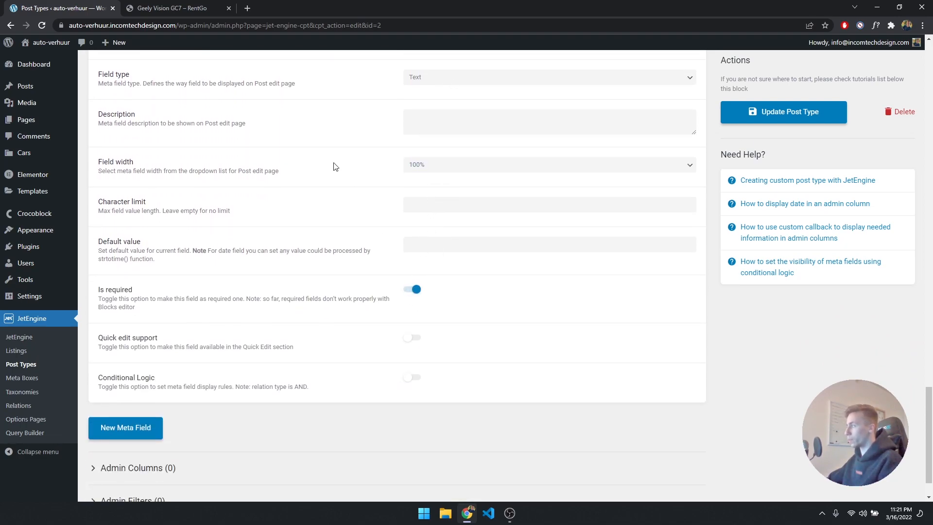
# - Add a new meta field labelled Transmission, copied from the demo car page, with the name transmission
pyautogui.click(208, 8)
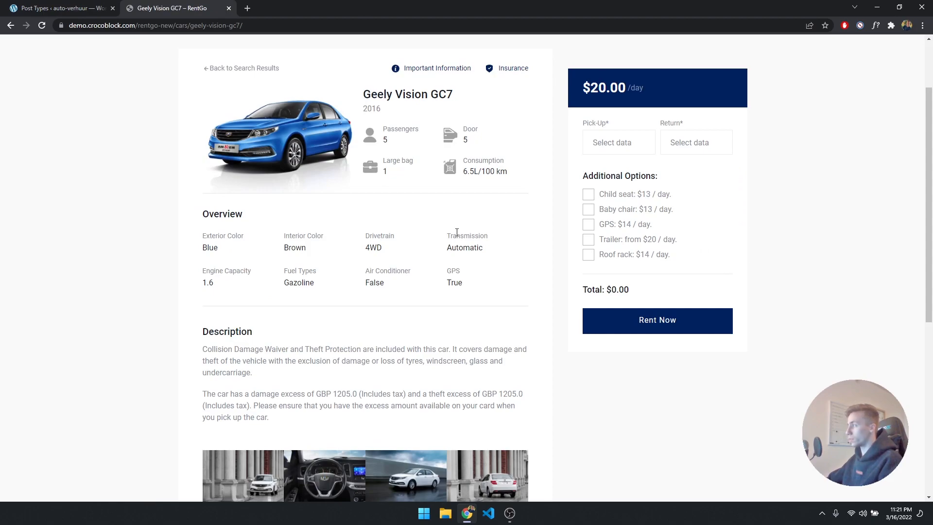
pyautogui.click(56, 3)
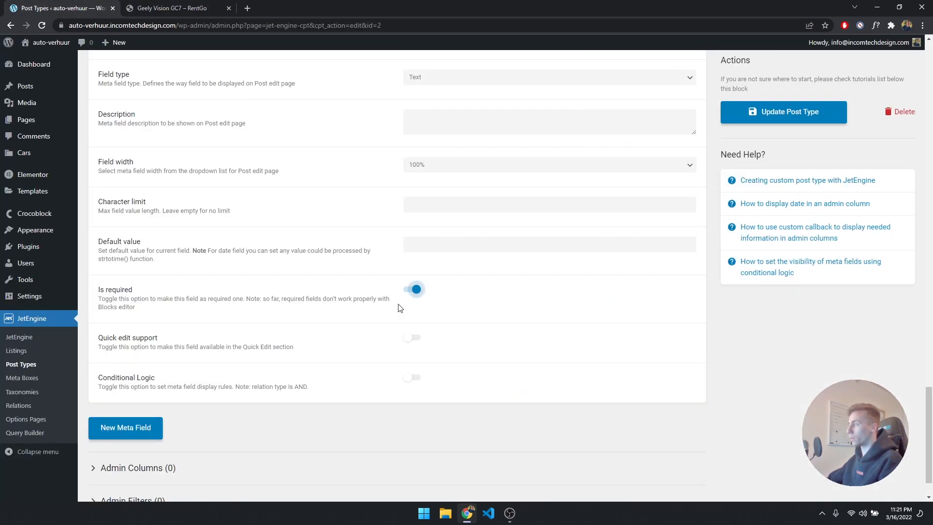
pyautogui.scroll(-1, 190, 342)
pyautogui.click(125, 382)
pyautogui.scroll(-3, 238, 379)
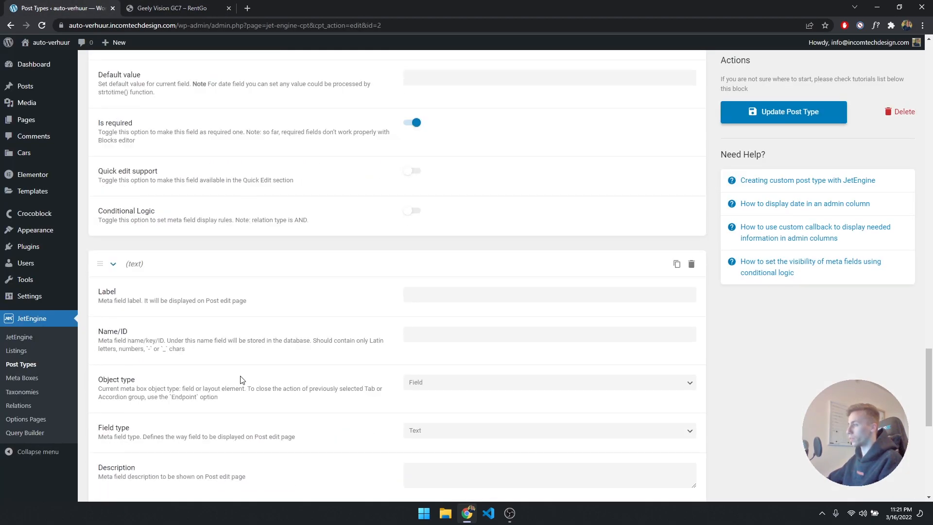
pyautogui.click(196, 6)
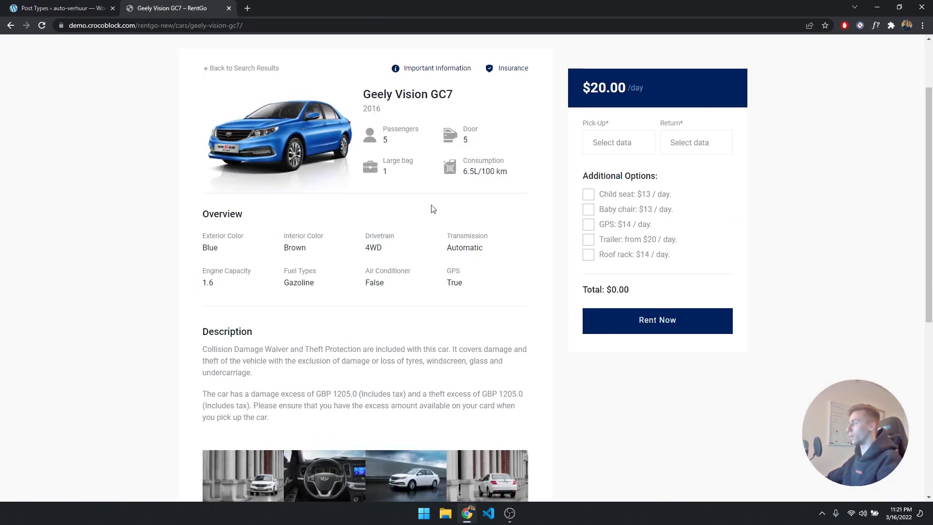
pyautogui.doubleClick(468, 233)
pyautogui.hotkey('ctrl', 'c')
pyautogui.click(96, 6)
pyautogui.click(458, 267)
pyautogui.hotkey('ctrl', 'v')
pyautogui.click(474, 303)
# - Make the Transmission text field required
pyautogui.scroll(-3, 475, 303)
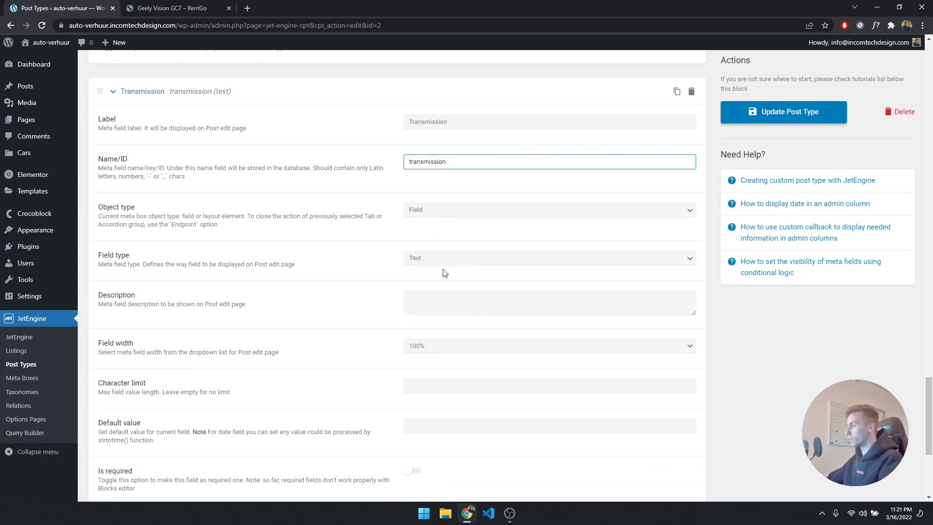
pyautogui.scroll(-3, 444, 273)
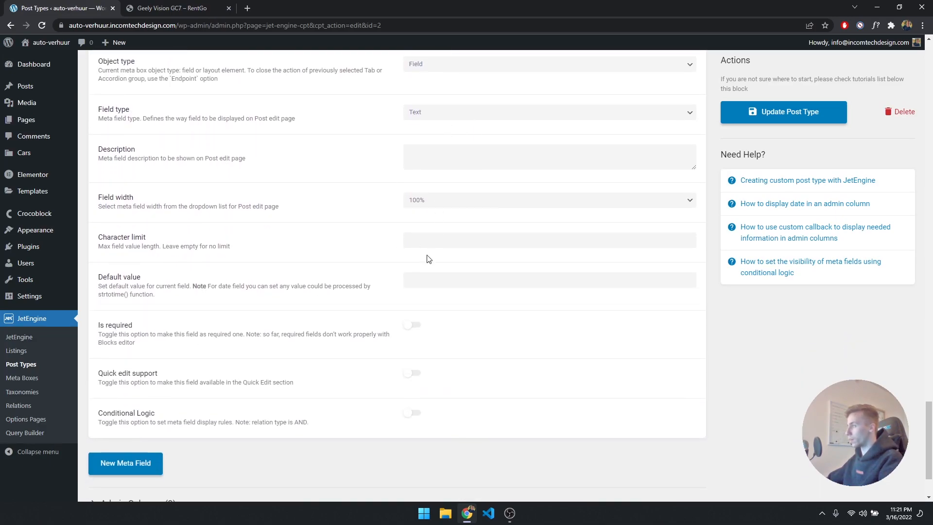
pyautogui.click(414, 324)
# - Add a new meta field labelled Engine Capacity, copied from the demo car page, with the name engine-capacity
pyautogui.click(127, 455)
pyautogui.scroll(-5, 187, 277)
pyautogui.hotkey('ctrl', 'Tab')
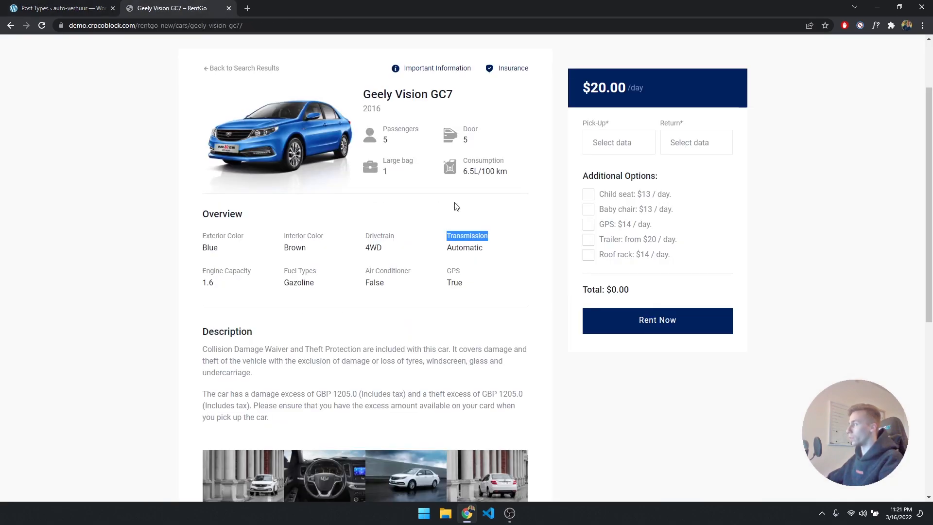
pyautogui.moveTo(252, 274); pyautogui.dragTo(202, 272)
pyautogui.hotkey('ctrl', 'c')
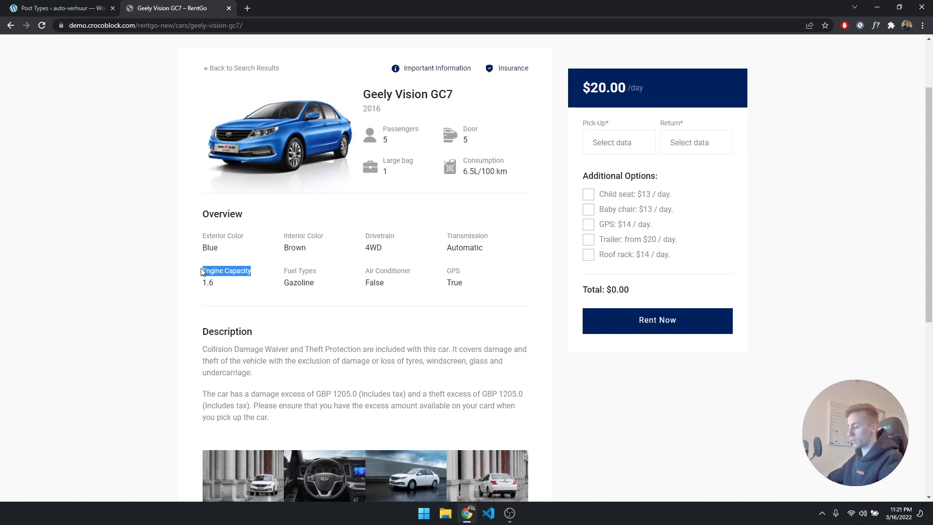
pyautogui.hotkey('ctrl', 'Tab')
pyautogui.scroll(-3, 264, 226)
pyautogui.click(416, 161)
pyautogui.hotkey('ctrl', 'v')
pyautogui.click(431, 200)
# - Review the Engine Capacity field's type choices and make the text field required
pyautogui.click(456, 247)
pyautogui.click(457, 254)
pyautogui.click(445, 292)
pyautogui.click(439, 305)
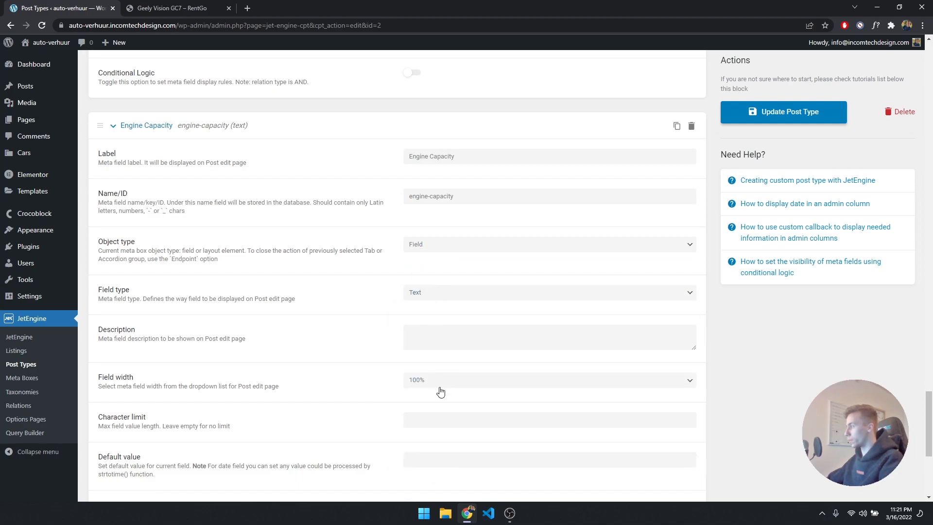
pyautogui.scroll(-4, 437, 389)
pyautogui.click(412, 310)
# - Add a new meta field labelled Fuel Types, copied from the demo car page, with the name fuel-types
pyautogui.click(132, 448)
pyautogui.scroll(-2, 149, 391)
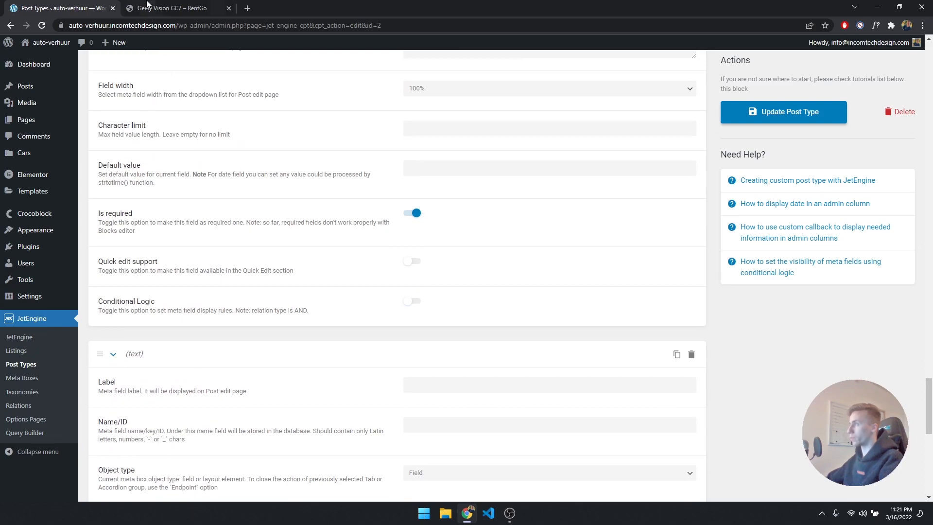
pyautogui.click(149, 9)
pyautogui.moveTo(201, 270); pyautogui.dragTo(287, 268)
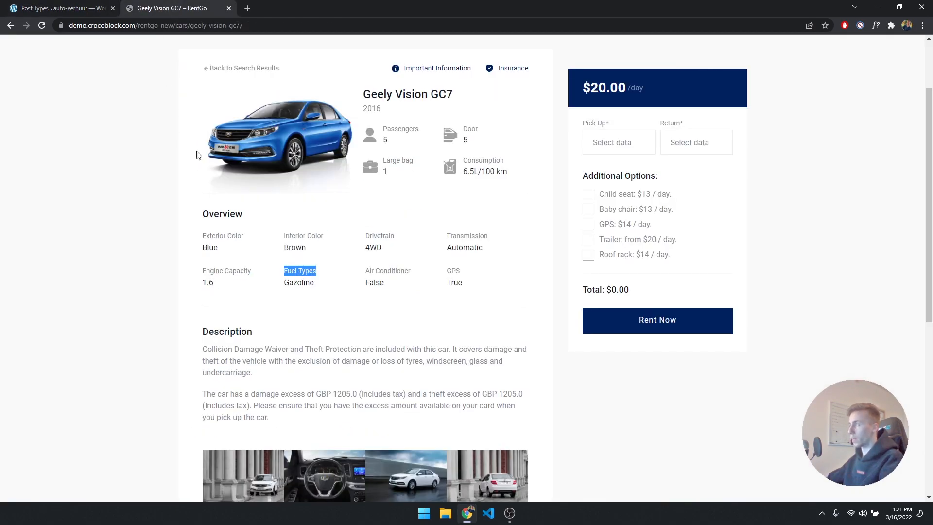
pyautogui.click(58, 9)
pyautogui.scroll(-2, 416, 272)
pyautogui.click(415, 288)
pyautogui.write('Fuel Types')
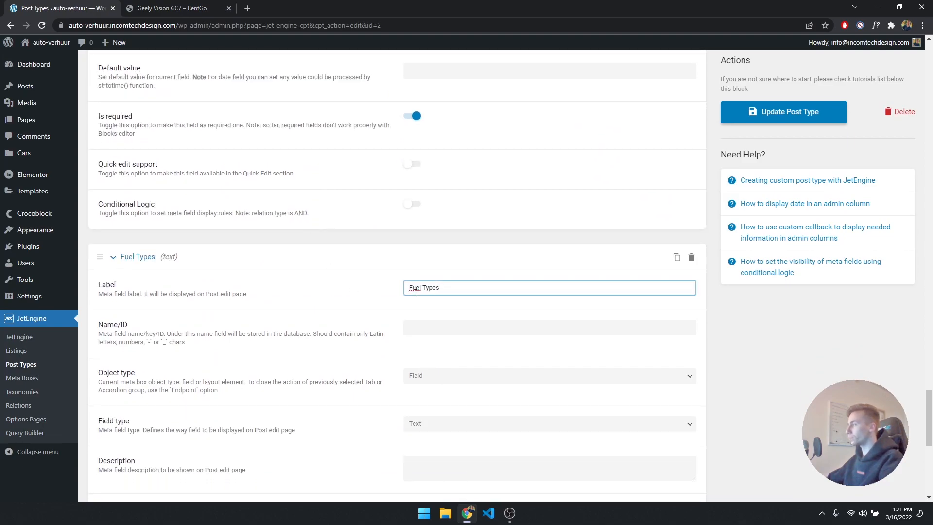
pyautogui.scroll(-2, 316, 272)
pyautogui.click(449, 234)
# - Keep the Fuel Types object type as Field and set its field type to Select
pyautogui.click(439, 279)
pyautogui.click(440, 280)
pyautogui.click(444, 302)
pyautogui.click(440, 328)
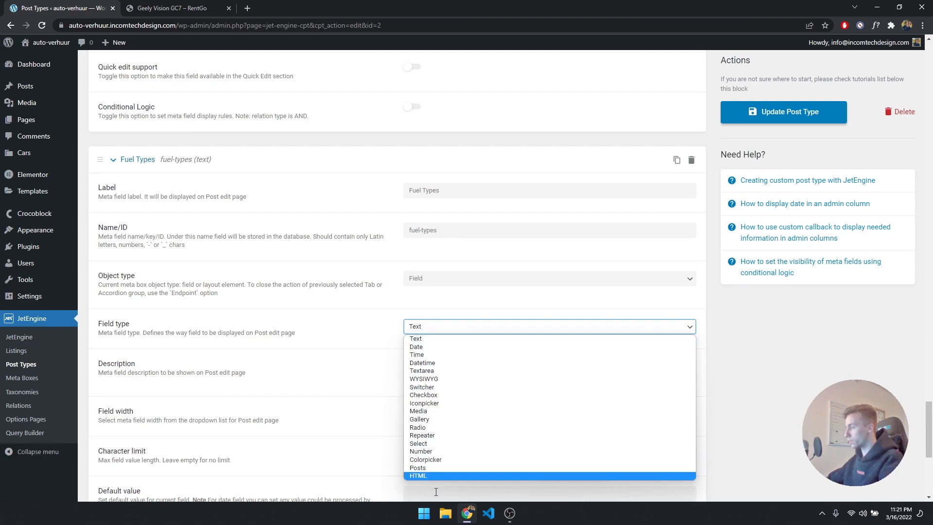
pyautogui.click(441, 456)
pyautogui.scroll(-1, 307, 307)
pyautogui.scroll(-1, 307, 307)
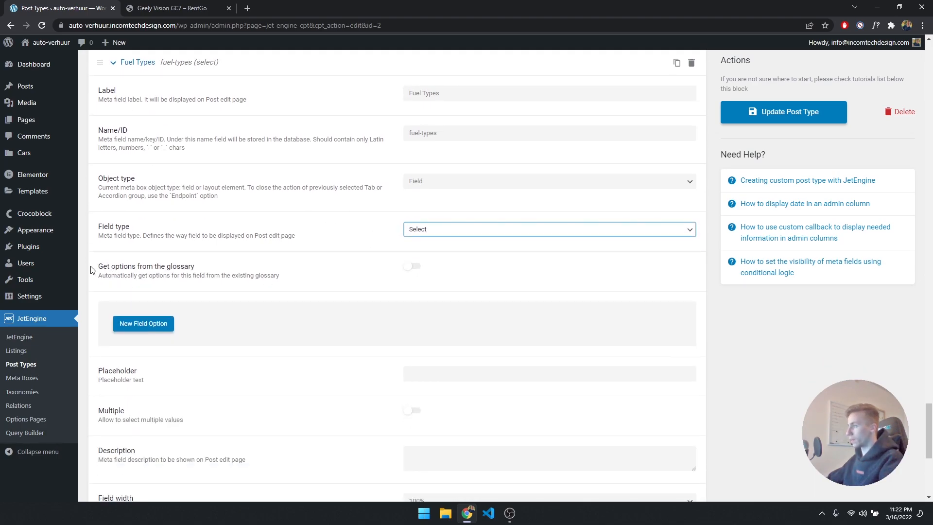
# - Add a Fuel Types option with the value and label Gasoline, and mark it as selected by default
pyautogui.click(143, 324)
pyautogui.click(443, 366)
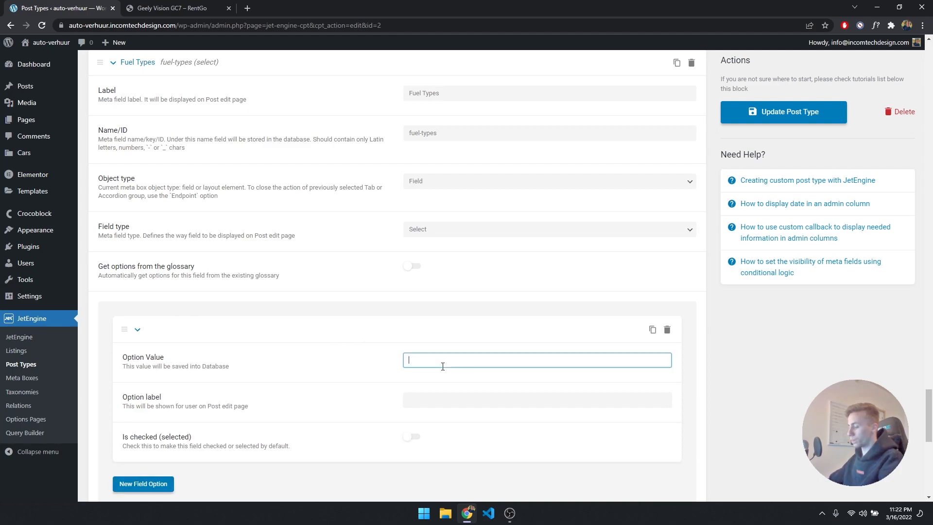
pyautogui.write('Gasoline')
pyautogui.hotkey('ctrl', 'a')
pyautogui.hotkey('ctrl', 'c')
pyautogui.click(448, 399)
pyautogui.hotkey('ctrl', 'v')
pyautogui.scroll(-3, 365, 422)
pyautogui.click(413, 292)
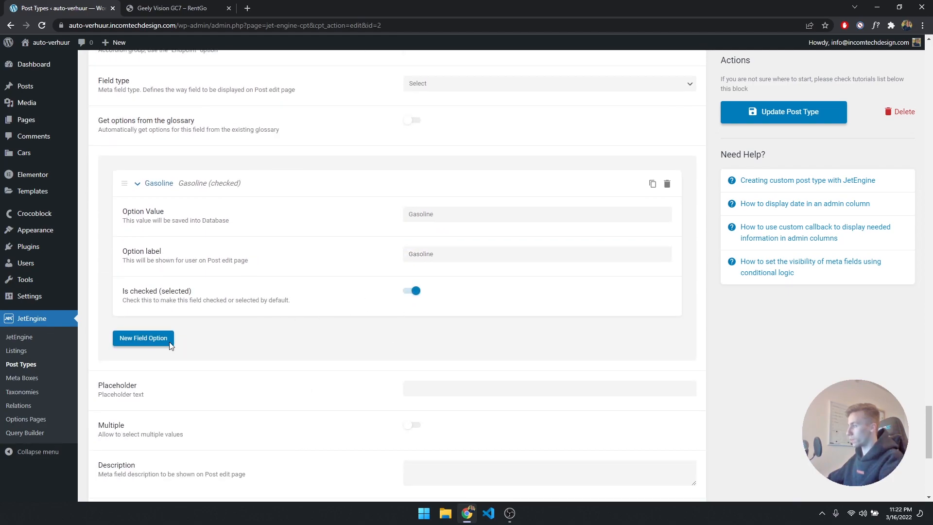
# - Add a second Fuel Types option with the value and label Diesel
pyautogui.click(143, 338)
pyautogui.click(413, 374)
pyautogui.write('Diesel')
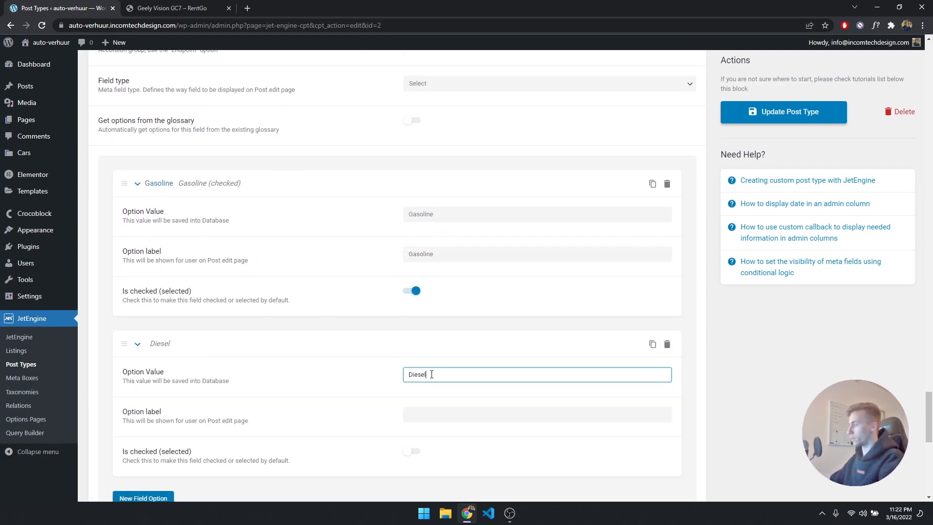
pyautogui.click(431, 414)
pyautogui.write('Diesel')
pyautogui.scroll(-2, 534, 340)
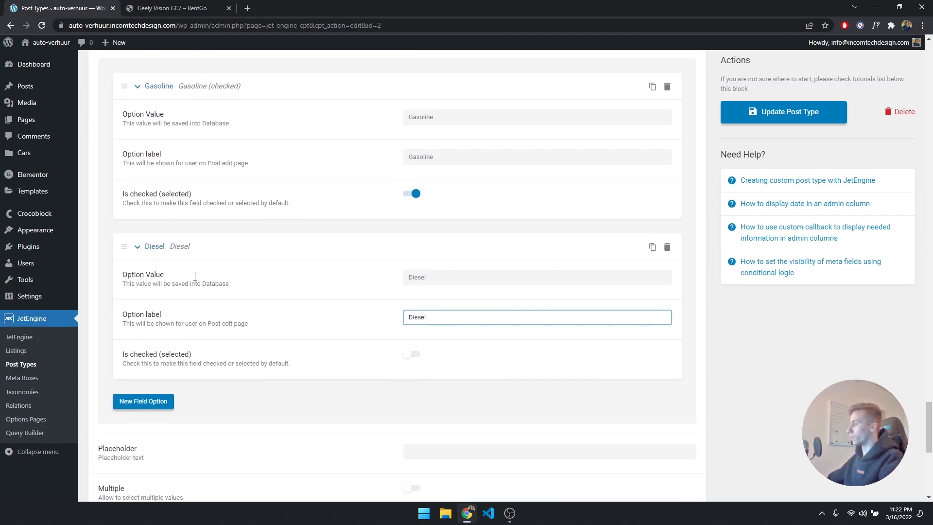
# - Set the Fuel Types placeholder to "Please select a fuel type." and make the field required
pyautogui.scroll(-4, 327, 231)
pyautogui.click(440, 255)
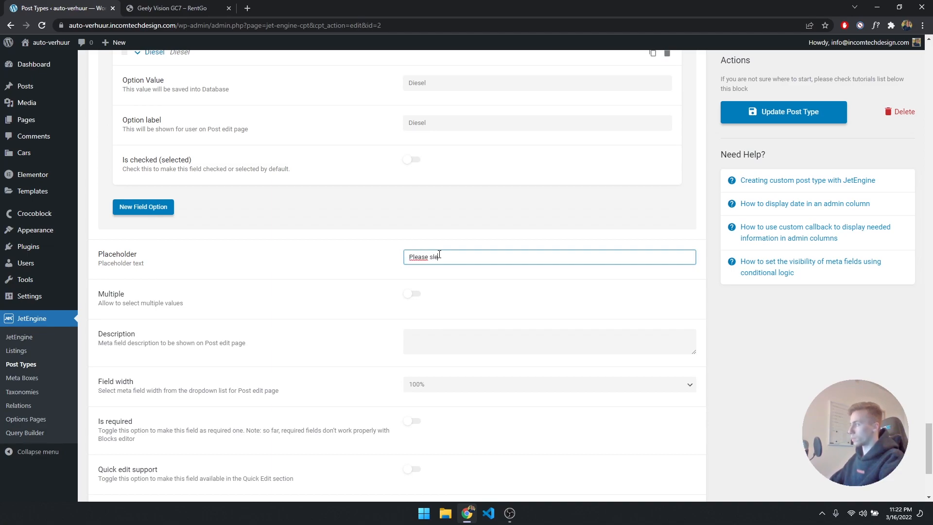
pyautogui.write('Please select a fuel type.')
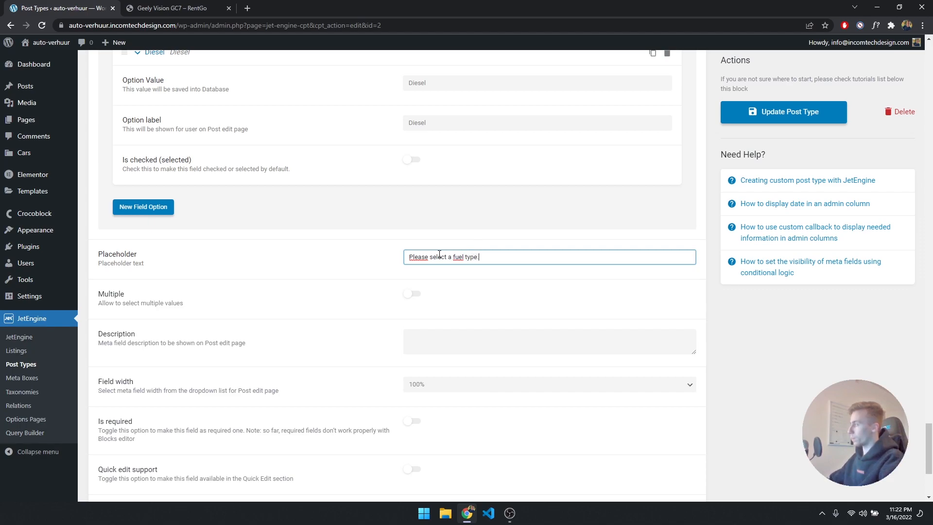
pyautogui.scroll(-1, 412, 237)
pyautogui.scroll(-2, 253, 274)
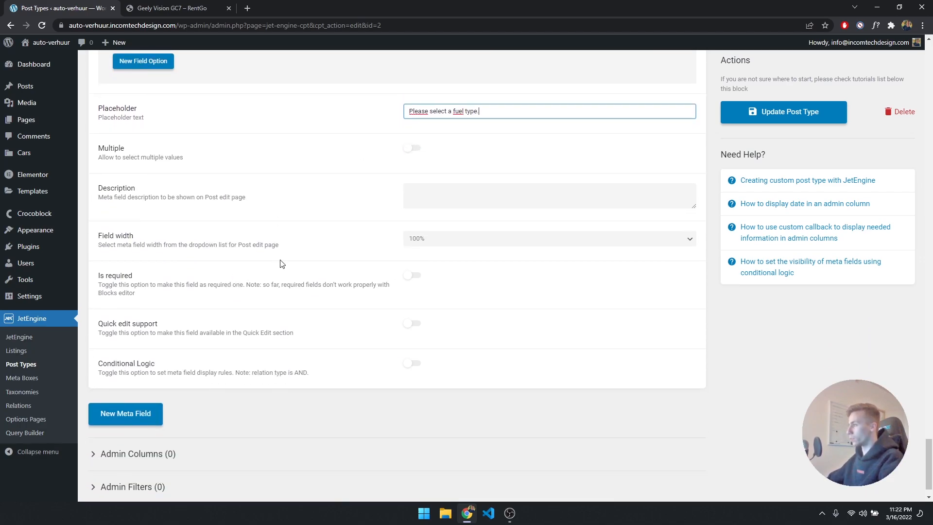
pyautogui.click(412, 275)
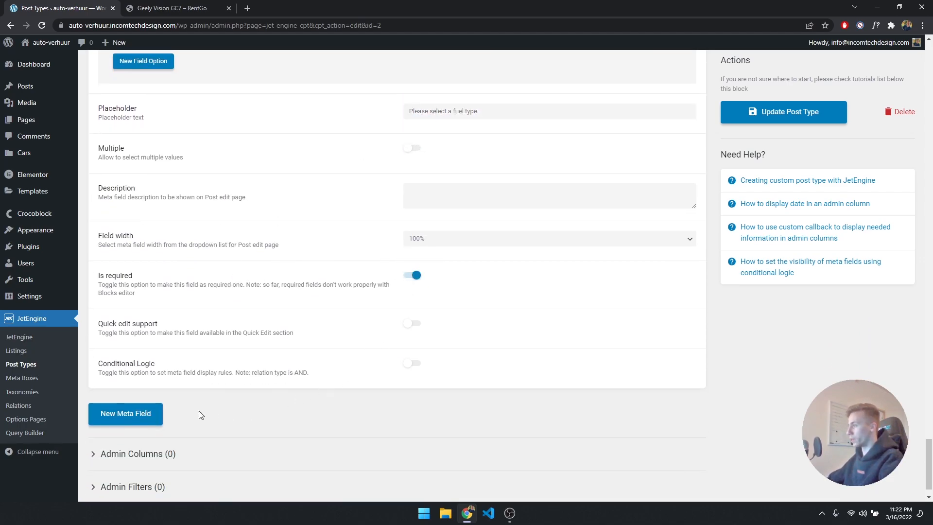
# - Add a new meta field labelled Air Conditioner, copied from the demo car page, with the name air-conditioner
pyautogui.click(146, 413)
pyautogui.click(221, 8)
pyautogui.moveTo(418, 271); pyautogui.dragTo(364, 272)
pyautogui.hotkey('ctrl', 'c')
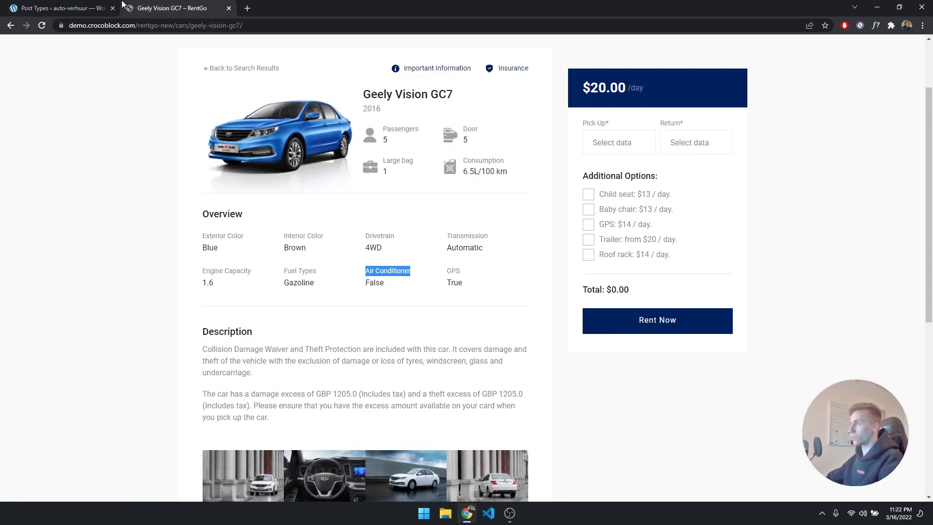
pyautogui.click(58, 8)
pyautogui.scroll(-2, 418, 311)
pyautogui.click(419, 298)
pyautogui.hotkey('ctrl', 'v')
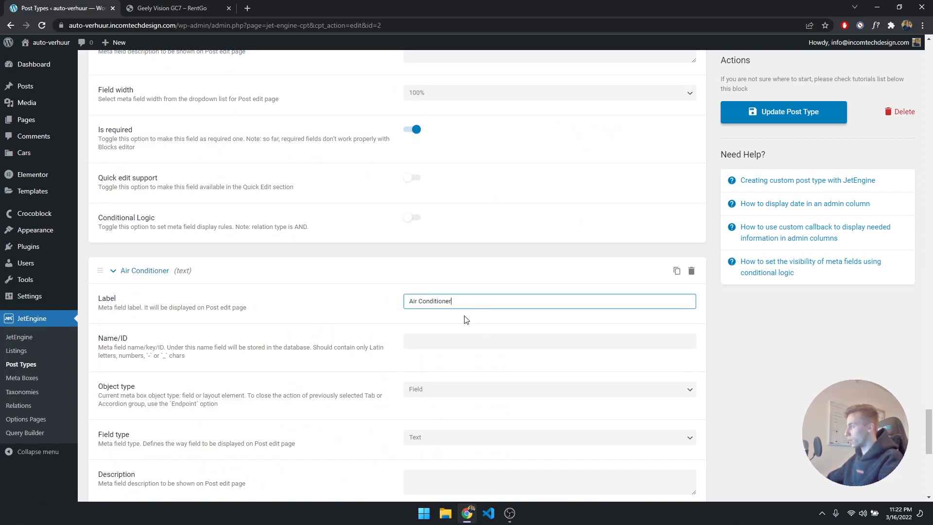
pyautogui.click(434, 341)
# - Keep the Air Conditioner object type as Field and set its field type to Radio
pyautogui.scroll(-2, 457, 342)
pyautogui.click(445, 294)
pyautogui.click(438, 335)
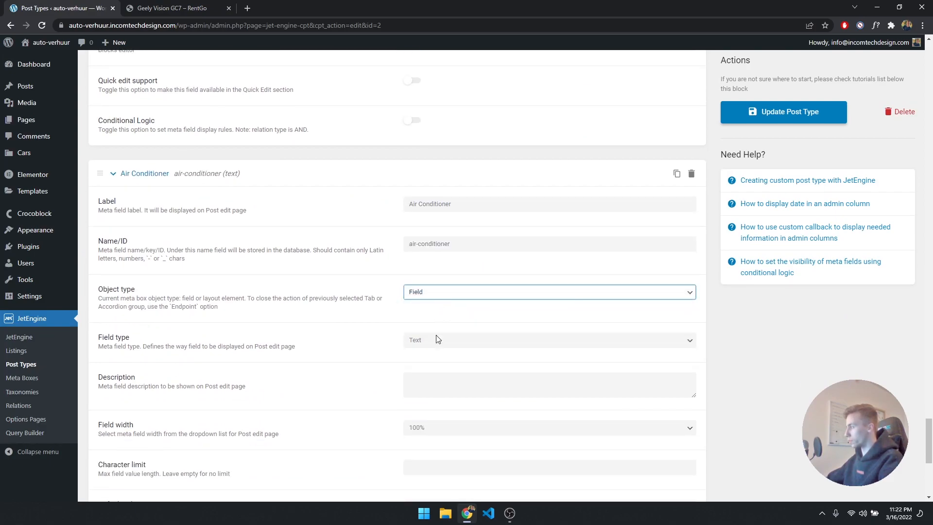
pyautogui.click(438, 337)
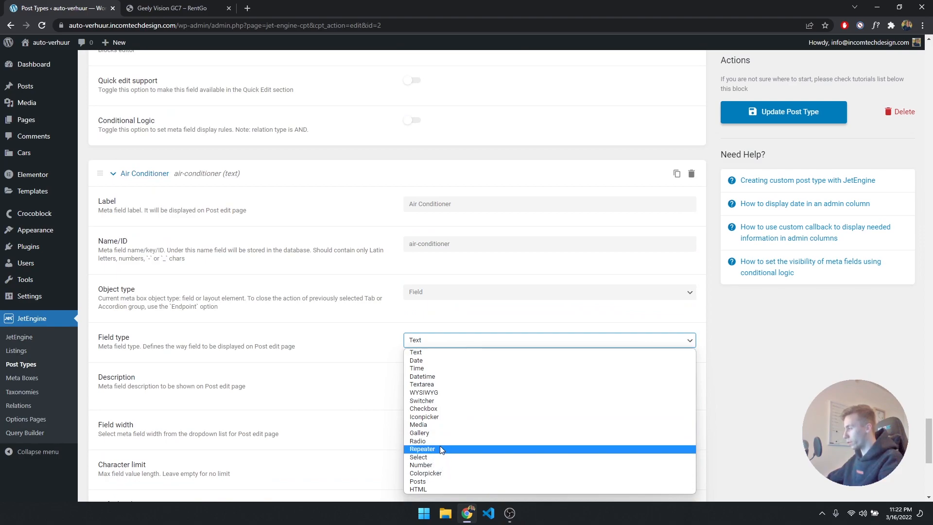
pyautogui.press('Escape')
pyautogui.press('r')
pyautogui.scroll(-4, 443, 437)
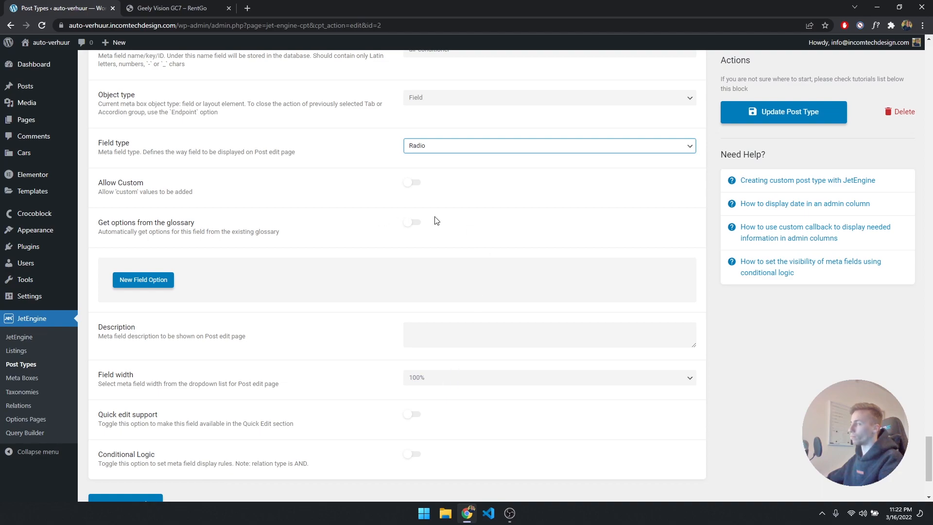
# - Add an Air Conditioner option with the value and label True, and mark it as selected by default
pyautogui.click(142, 285)
pyautogui.click(464, 319)
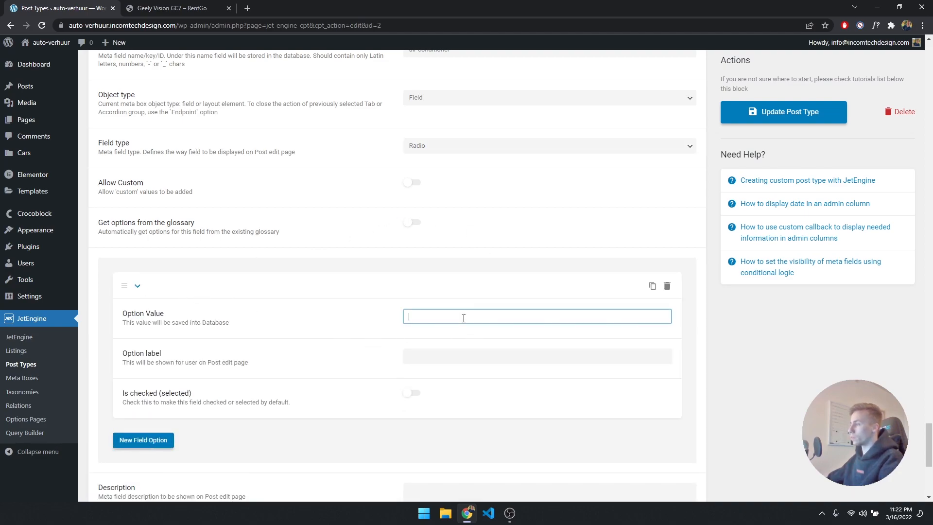
pyautogui.write('True')
pyautogui.click(455, 359)
pyautogui.write('trTrue')
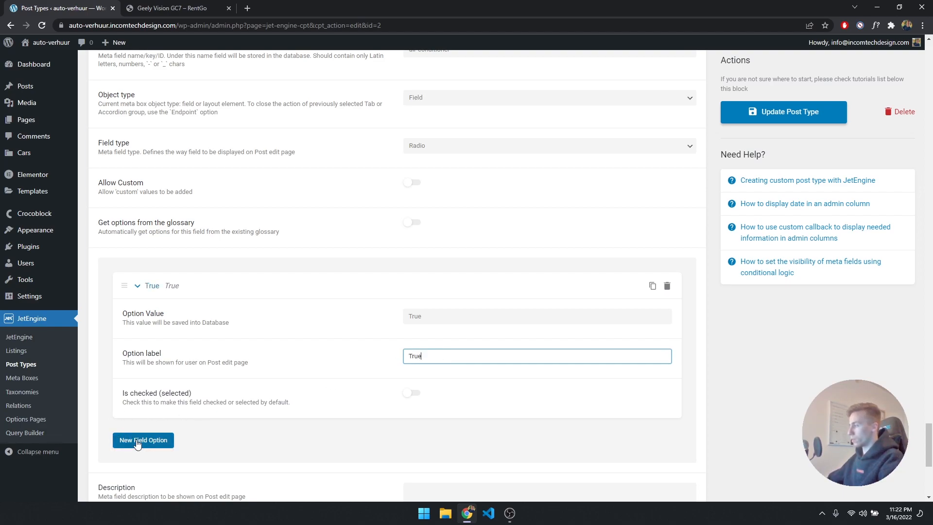
pyautogui.click(412, 392)
# - Add a second, blank option to the Air Conditioner field and turn off the default selection on True
pyautogui.click(146, 440)
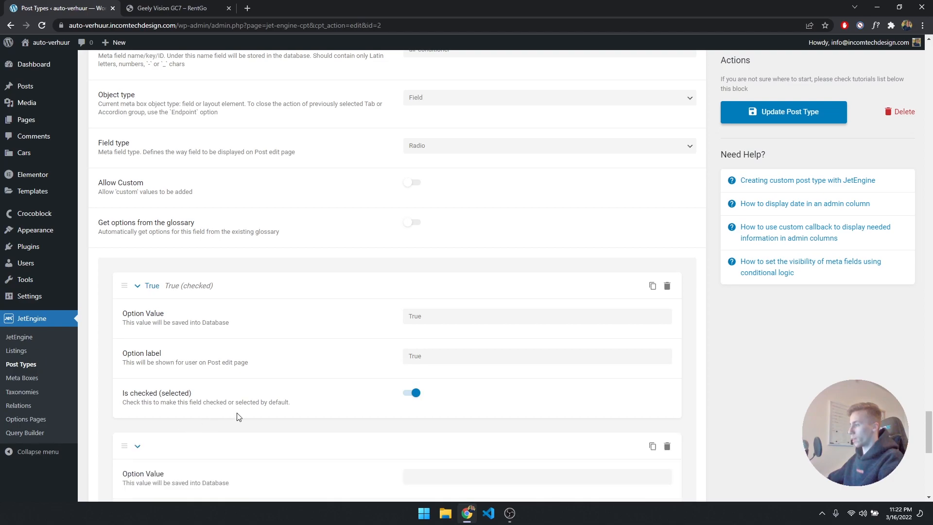
pyautogui.scroll(-2, 237, 417)
pyautogui.scroll(1, 253, 417)
pyautogui.click(413, 345)
pyautogui.scroll(6, 410, 347)
pyautogui.scroll(-5, 411, 347)
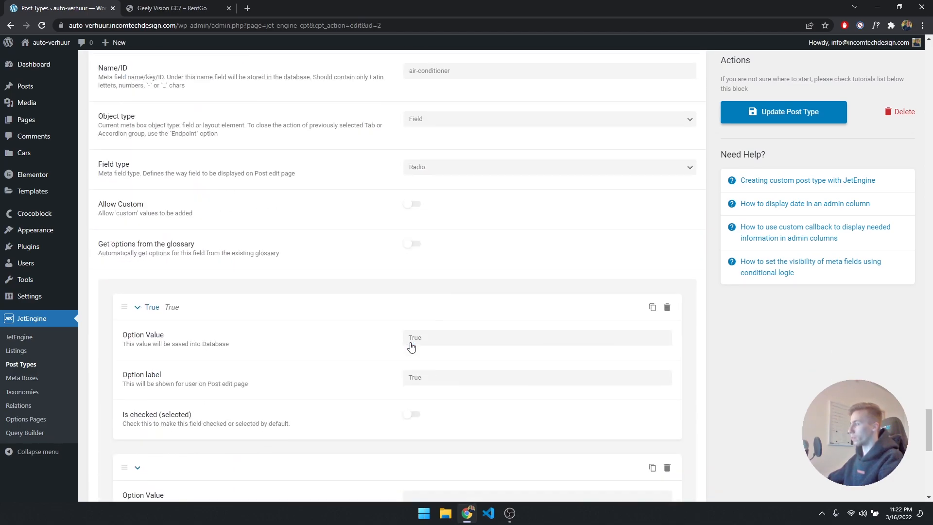
# - Set the second Air Conditioner option's value and label to False and mark it as selected by default
pyautogui.scroll(-5, 411, 347)
pyautogui.click(427, 276)
pyautogui.write('False')
pyautogui.click(431, 320)
pyautogui.write('False')
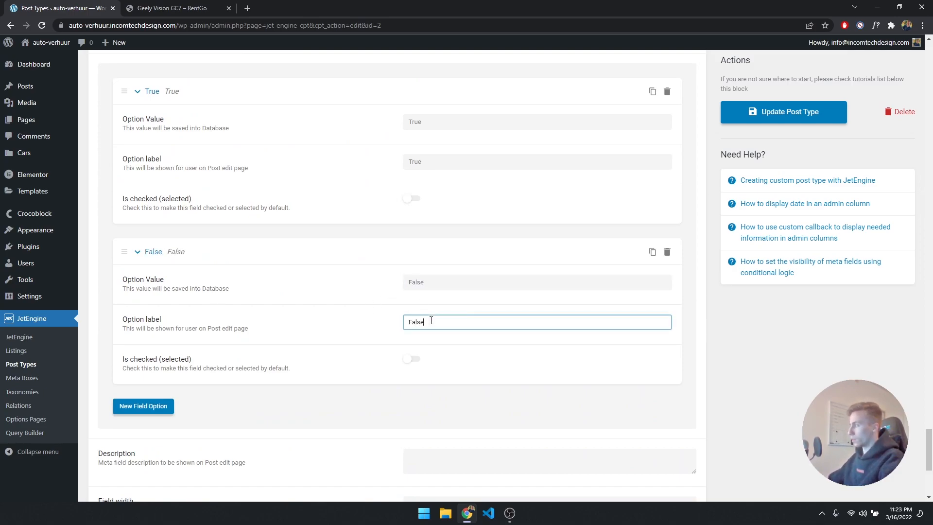
pyautogui.click(412, 358)
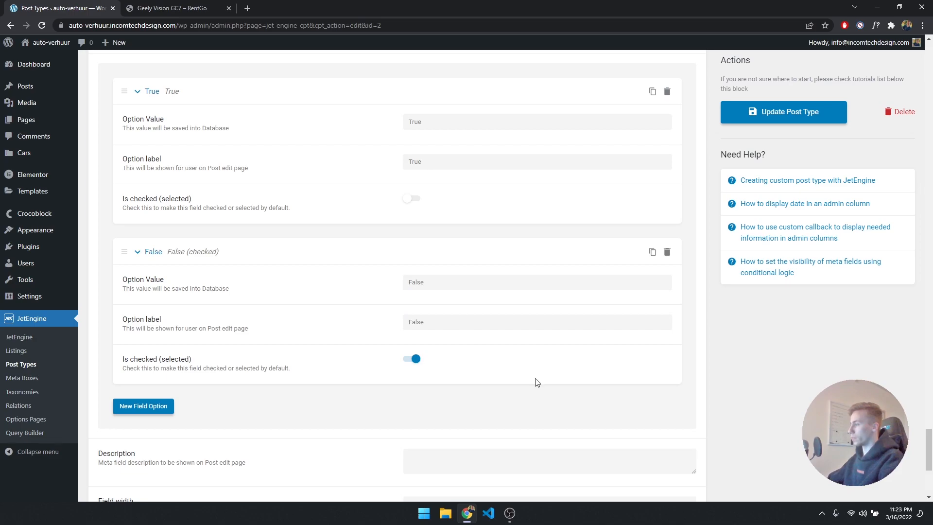
# - Add a new meta field below Air Conditioner and label it GPS, as on the demo car page
pyautogui.scroll(-2, 486, 340)
pyautogui.scroll(-3, 427, 377)
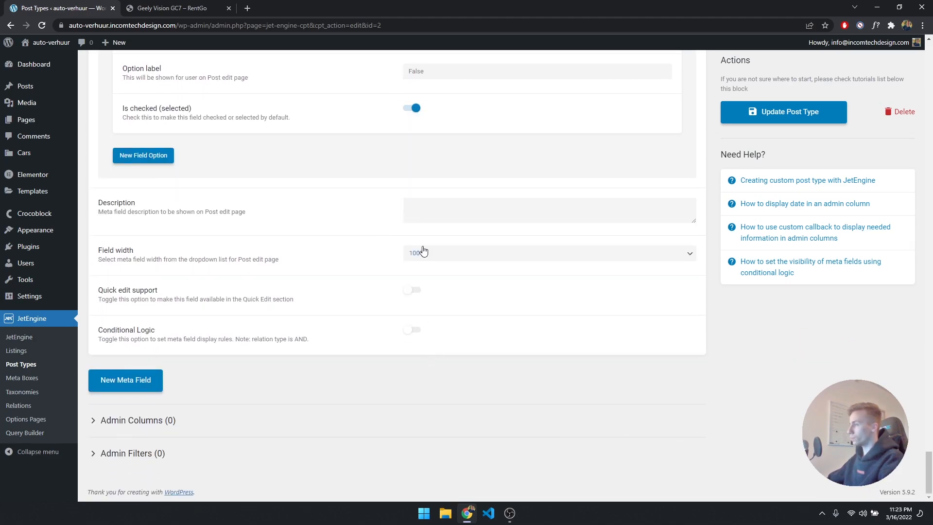
pyautogui.click(134, 373)
pyautogui.click(217, 8)
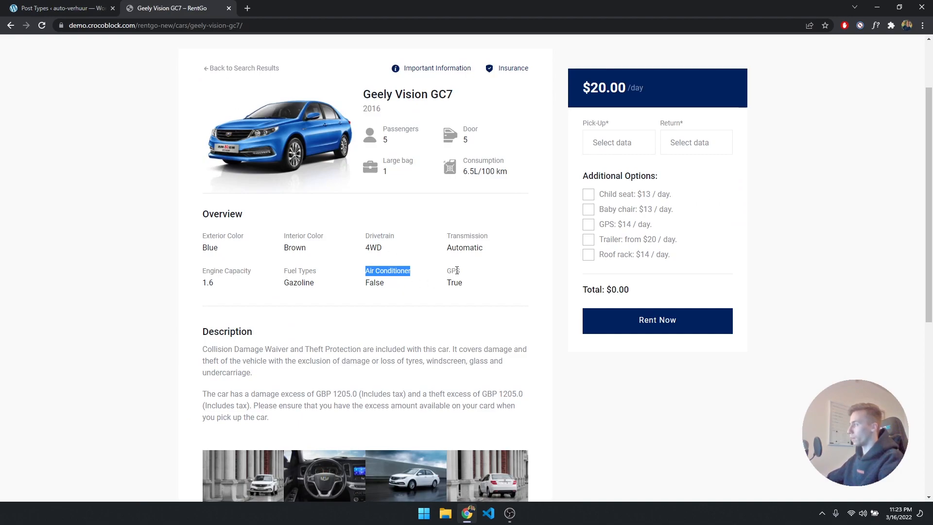
pyautogui.click(53, 8)
pyautogui.scroll(-3, 417, 243)
pyautogui.click(428, 218)
pyautogui.write('GPS')
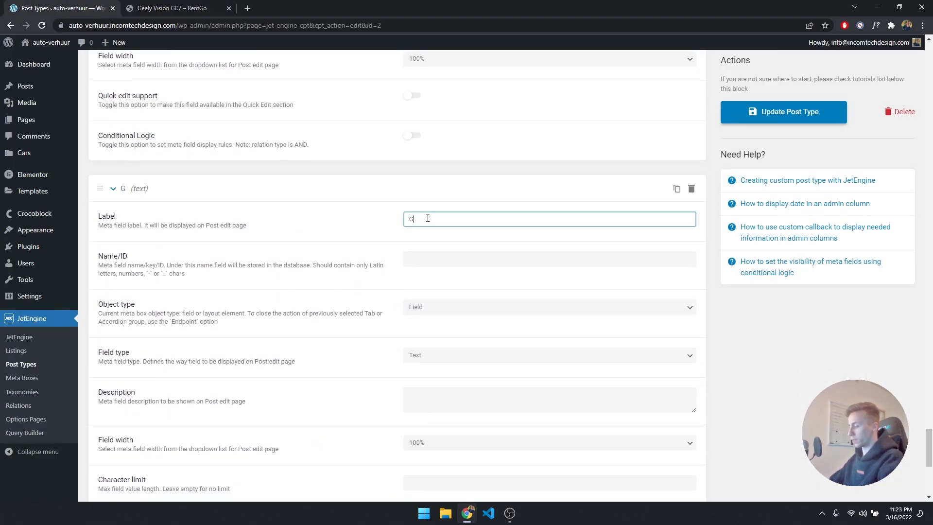
pyautogui.press('BackSpace')
pyautogui.press('BackSpace')
pyautogui.write('PS')
# - Give the GPS meta field the lowercase name gps
pyautogui.click(448, 259)
pyautogui.write('GPS')
pyautogui.moveTo(409, 260); pyautogui.dragTo(423, 260)
pyautogui.click(457, 261)
pyautogui.press('BackSpace')
pyautogui.press('BackSpace')
pyautogui.press('BackSpace')
# - Set the GPS field type to Radio and add an option with the value and label True
pyautogui.click(458, 358)
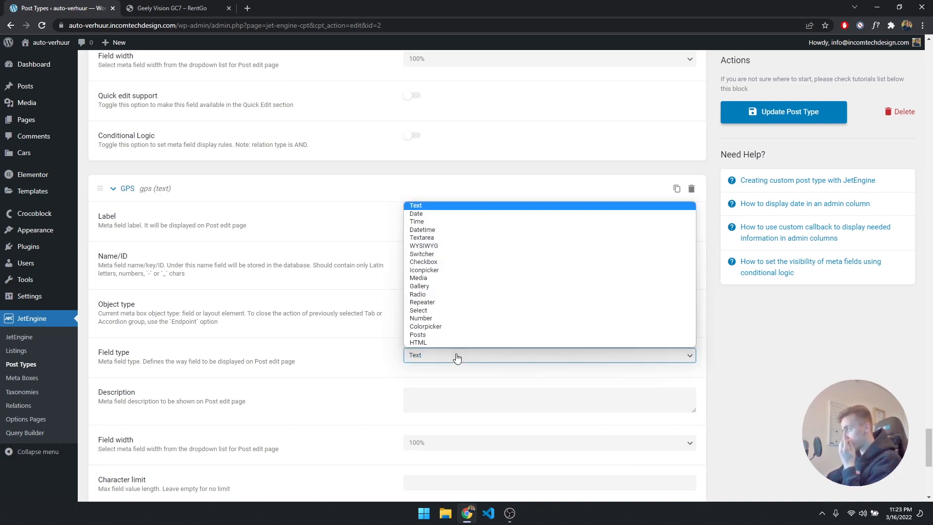
pyautogui.click(451, 294)
pyautogui.scroll(-1, 348, 368)
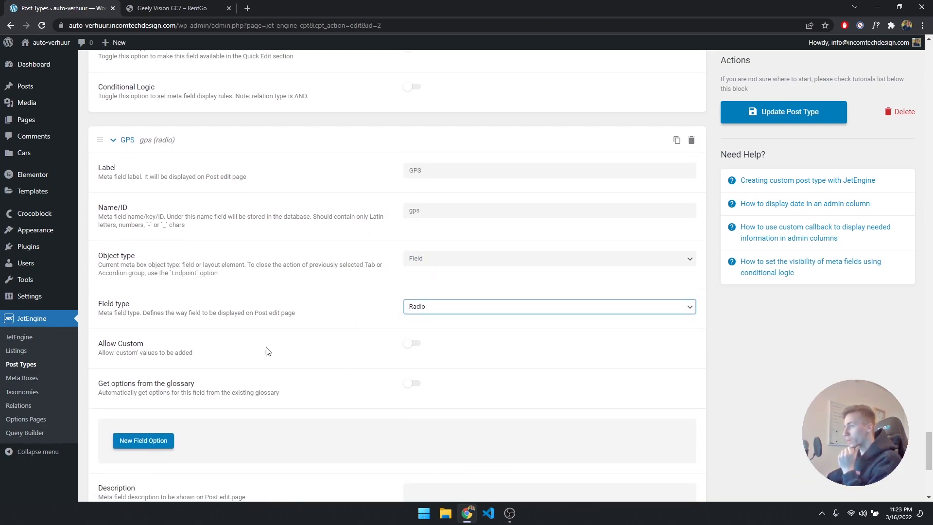
pyautogui.scroll(-4, 255, 389)
pyautogui.click(143, 250)
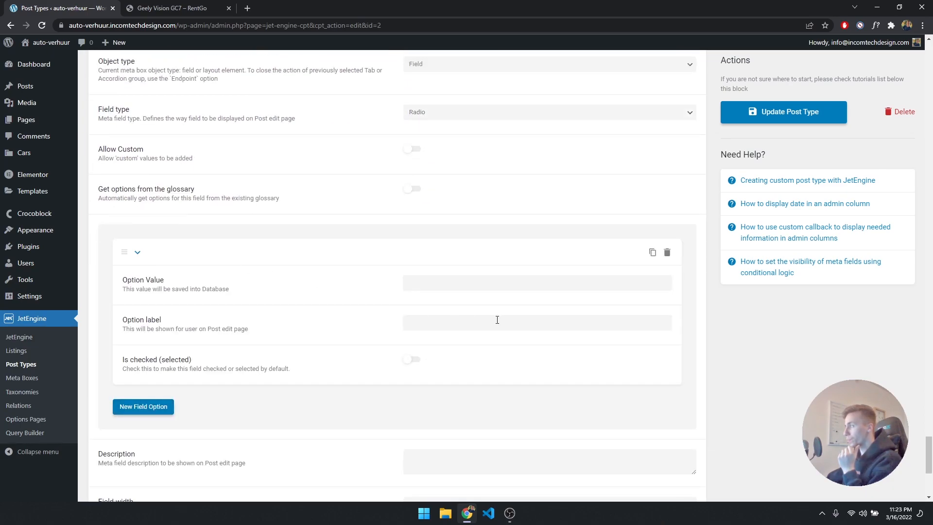
pyautogui.click(482, 286)
pyautogui.hotkey('ctrl', 'a')
pyautogui.hotkey('ctrl', 'c')
pyautogui.click(483, 321)
pyautogui.hotkey('ctrl', 'v')
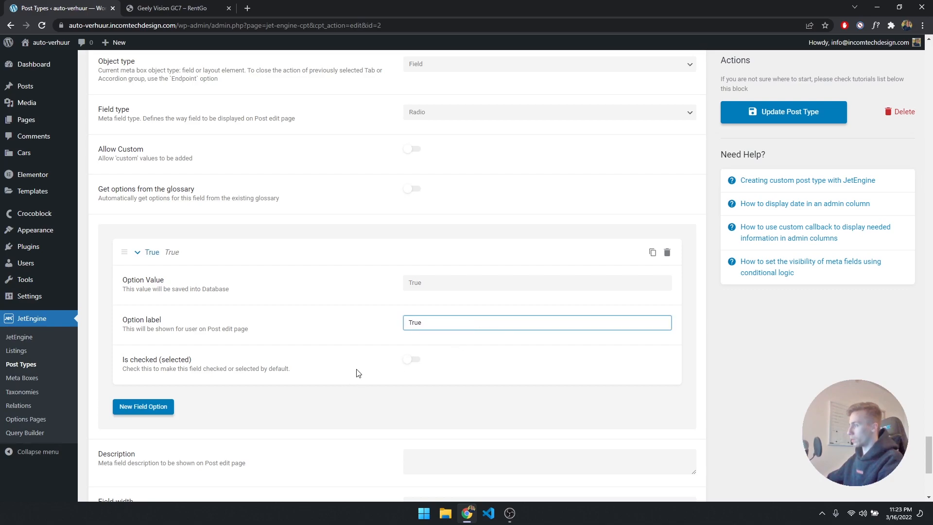
# - Mark the GPS field's True option as selected by default and add a second option with the value and label False
pyautogui.click(144, 406)
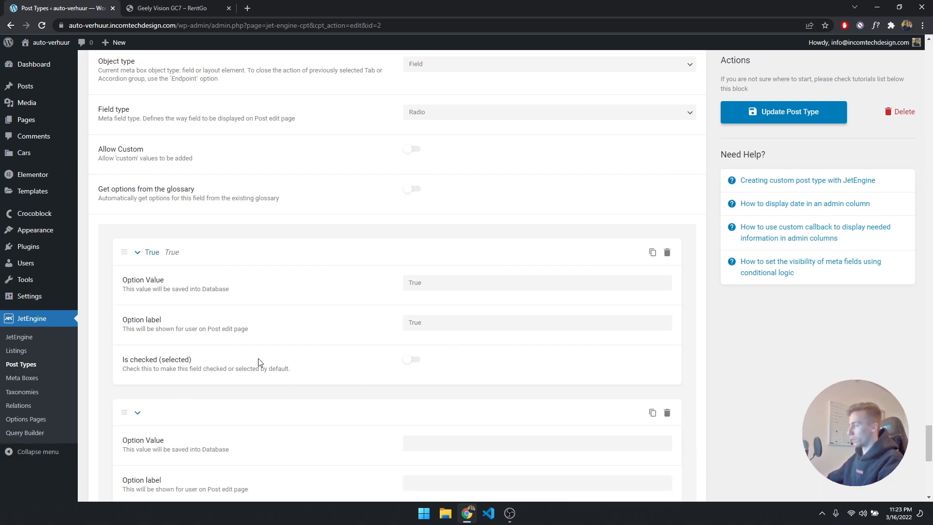
pyautogui.click(411, 359)
pyautogui.scroll(-3, 417, 360)
pyautogui.click(452, 303)
pyautogui.write('False')
pyautogui.hotkey('ctrl', 'a')
pyautogui.click(458, 340)
pyautogui.hotkey('ctrl', 'v')
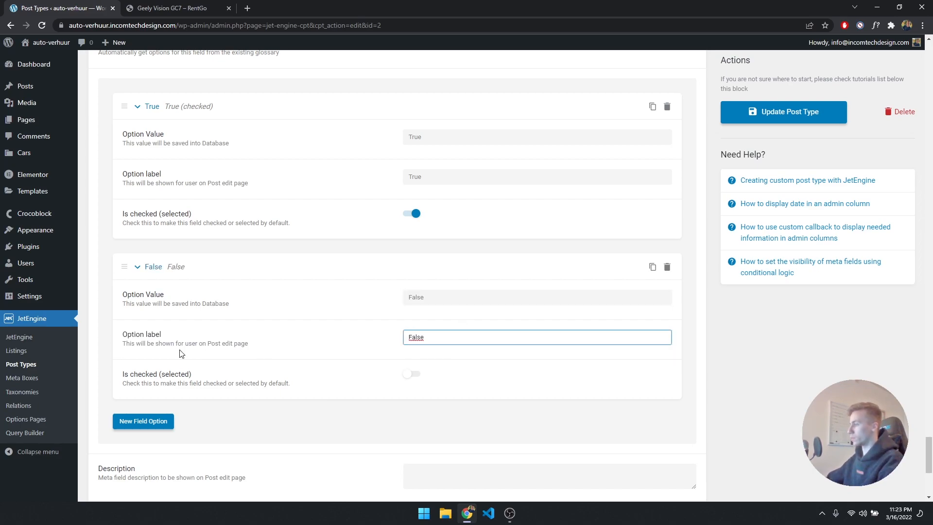
# - Copy the Description heading text from the demo car page and return to the post type's meta fields
pyautogui.click(145, 5)
pyautogui.scroll(-2, 365, 199)
pyautogui.moveTo(252, 235); pyautogui.dragTo(203, 234)
pyautogui.click(99, 5)
pyautogui.scroll(-2, 314, 297)
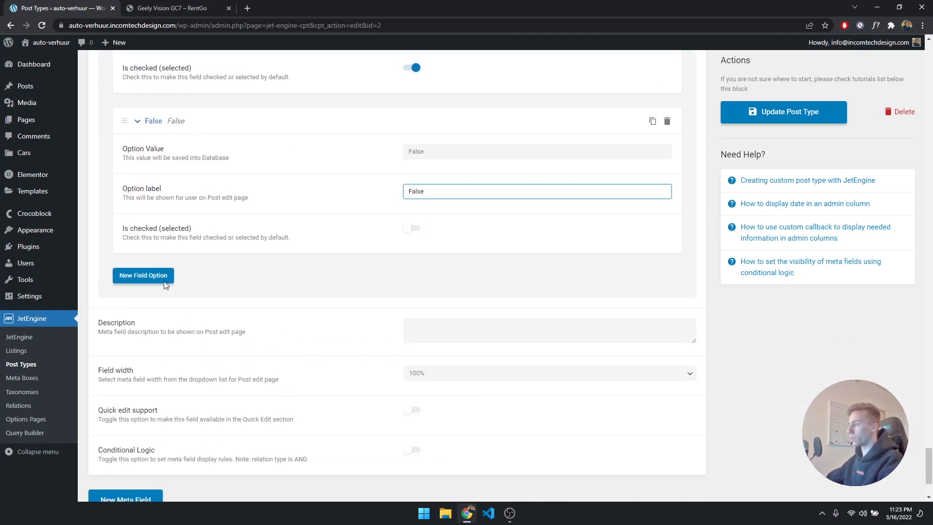
pyautogui.click(145, 273)
pyautogui.click(667, 282)
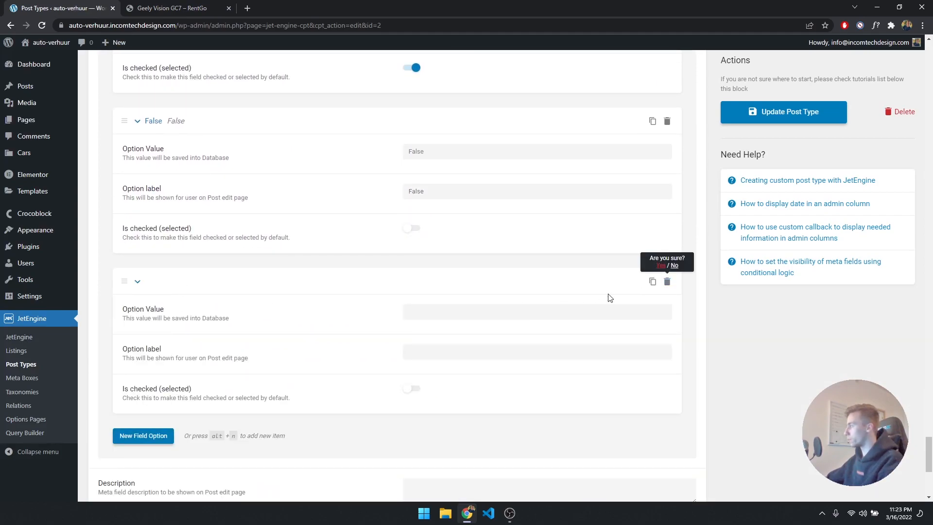
pyautogui.click(666, 267)
# - Add a new meta field below GPS and label it Description
pyautogui.scroll(-2, 194, 295)
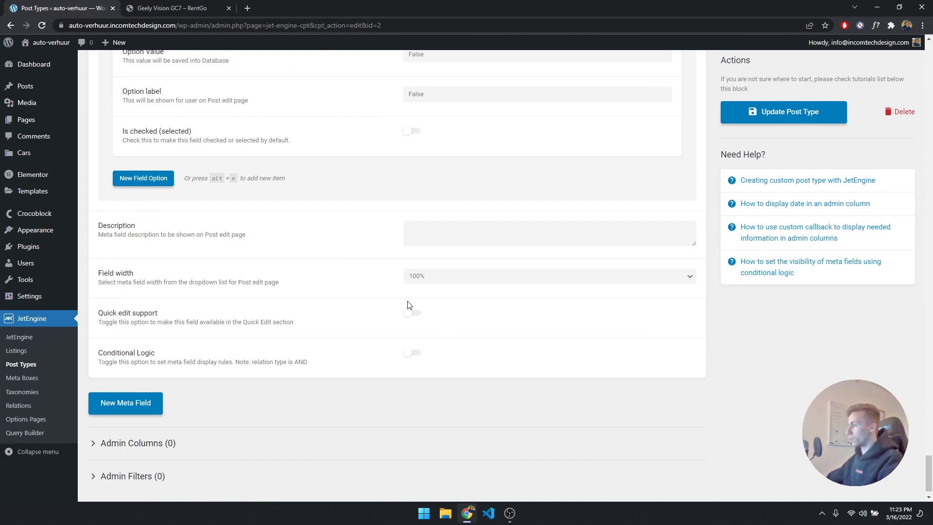
pyautogui.click(140, 412)
pyautogui.scroll(-4, 262, 313)
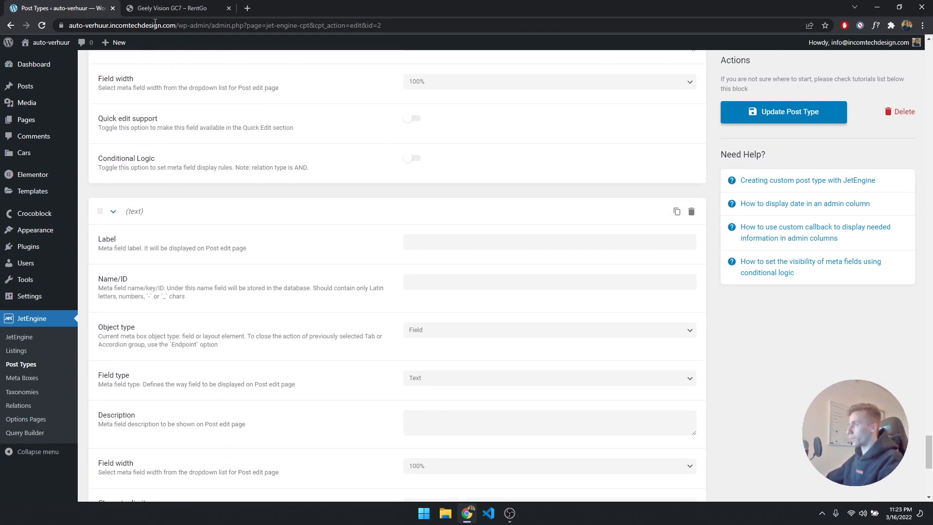
pyautogui.click(166, 4)
pyautogui.click(85, 6)
pyautogui.click(443, 240)
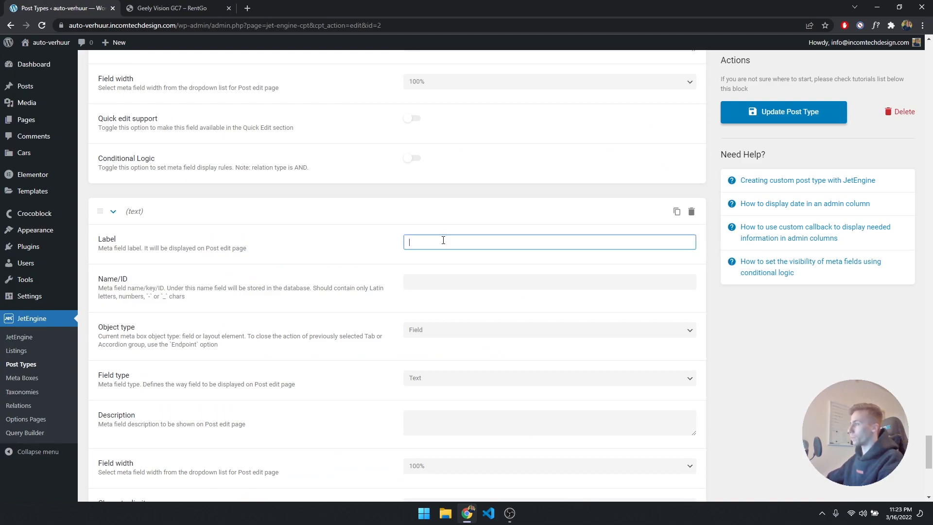
pyautogui.write('Description')
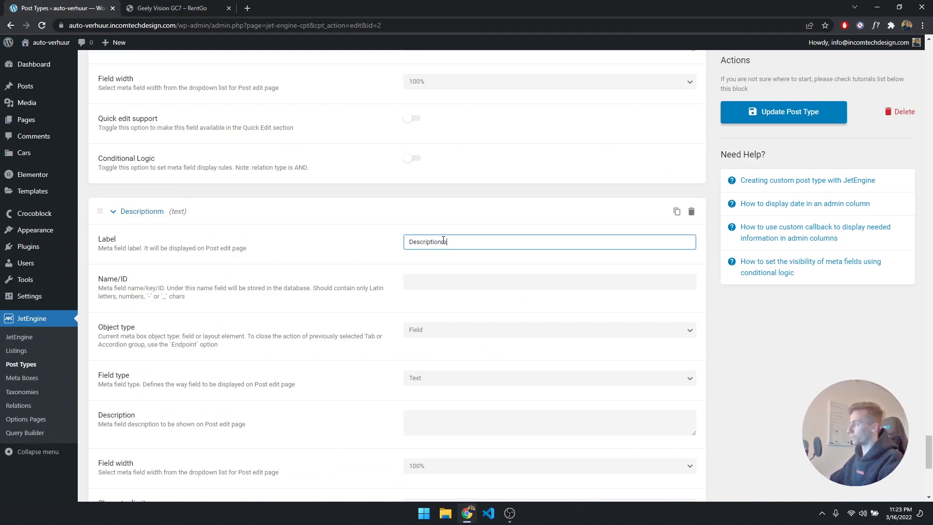
# - Give the Description meta field the name description and keep its object type as Field
pyautogui.scroll(-2, 443, 240)
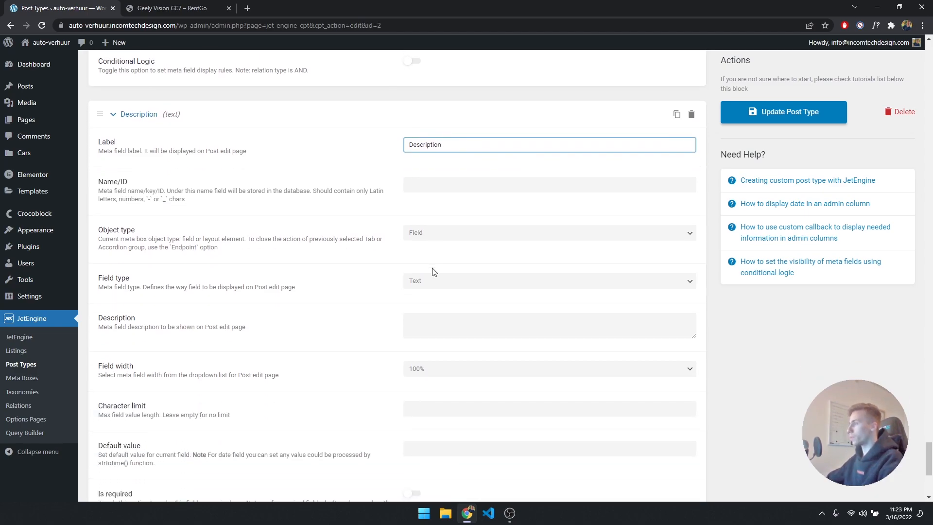
pyautogui.click(429, 179)
pyautogui.scroll(-2, 301, 223)
pyautogui.scroll(-1, 302, 223)
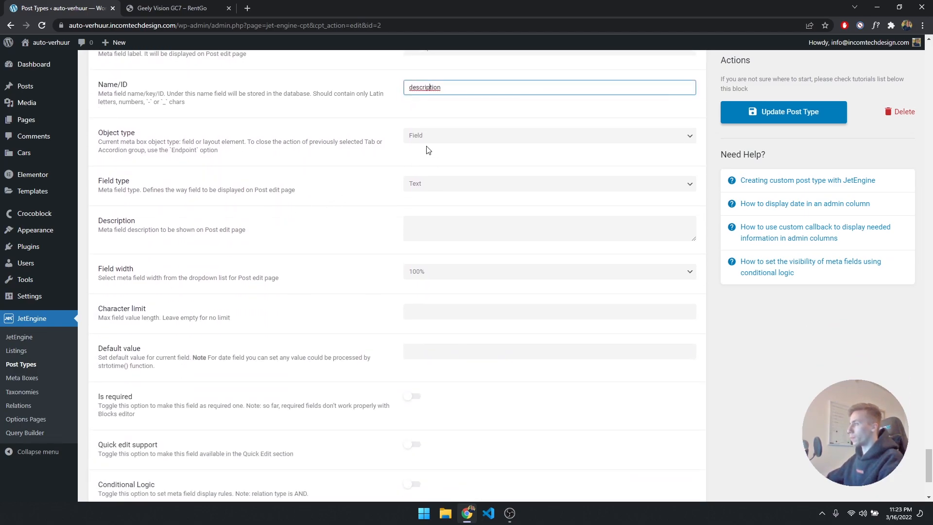
pyautogui.click(445, 140)
pyautogui.click(442, 147)
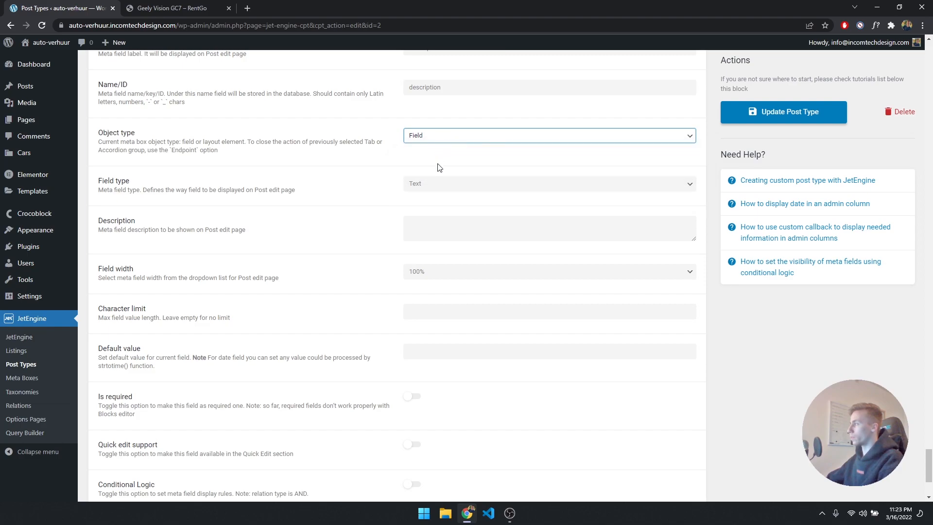
# - Set the Description field's type to Textarea and mark the field as required
pyautogui.click(434, 189)
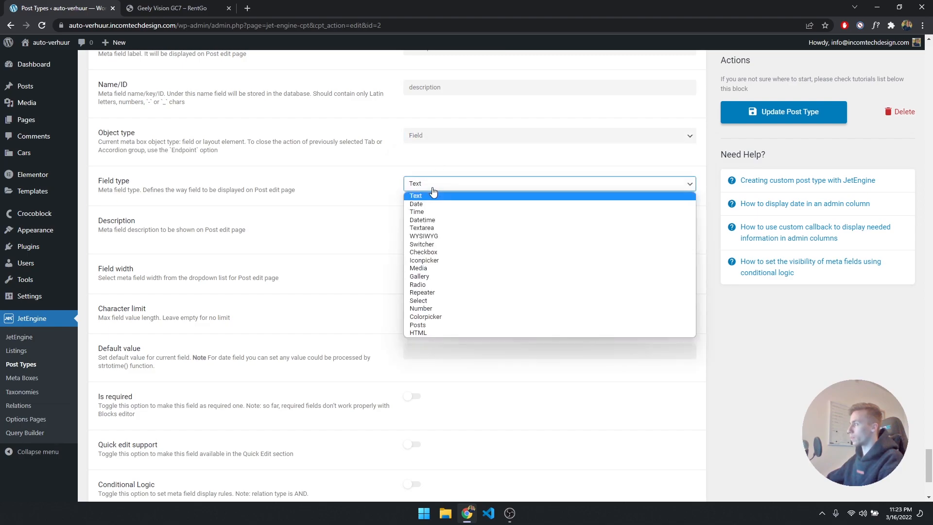
pyautogui.click(431, 227)
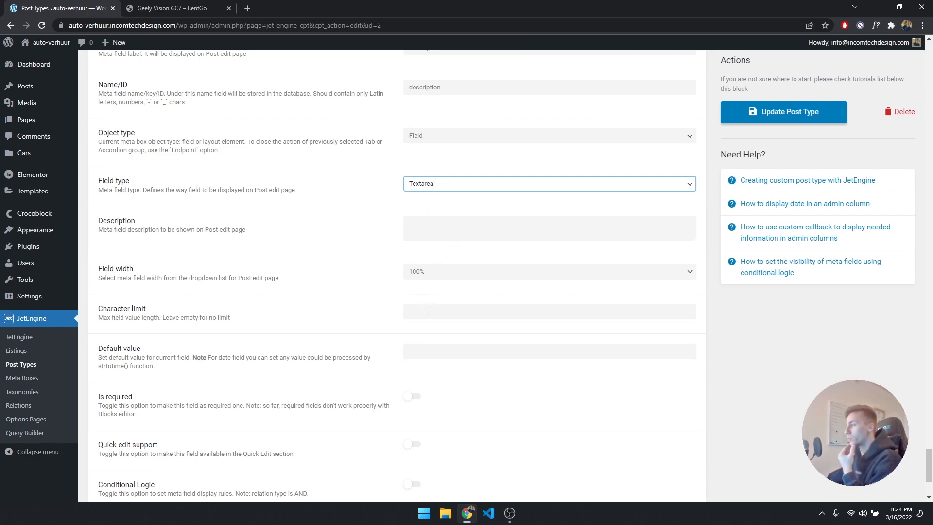
pyautogui.scroll(-2, 397, 345)
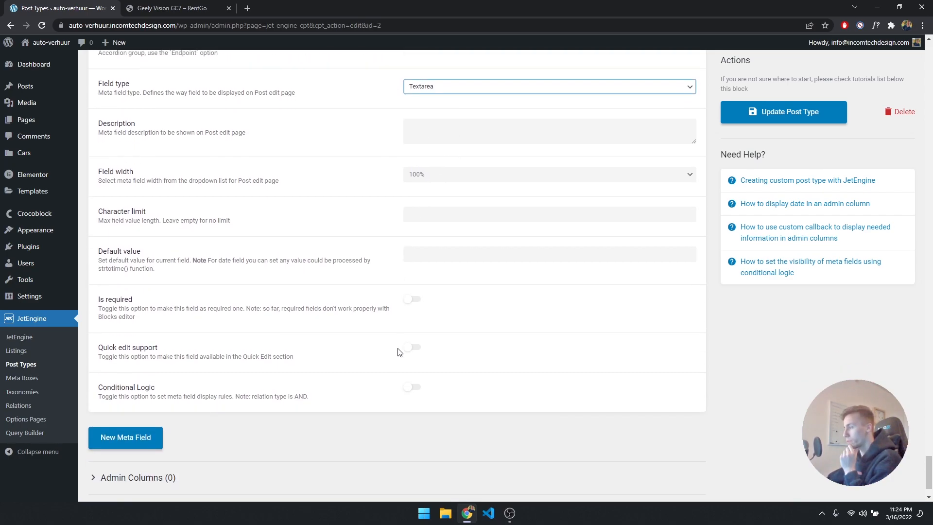
pyautogui.click(412, 299)
# - Add another meta field and check the photo gallery section on the demo car page
pyautogui.scroll(-1, 243, 365)
pyautogui.click(111, 390)
pyautogui.click(173, 9)
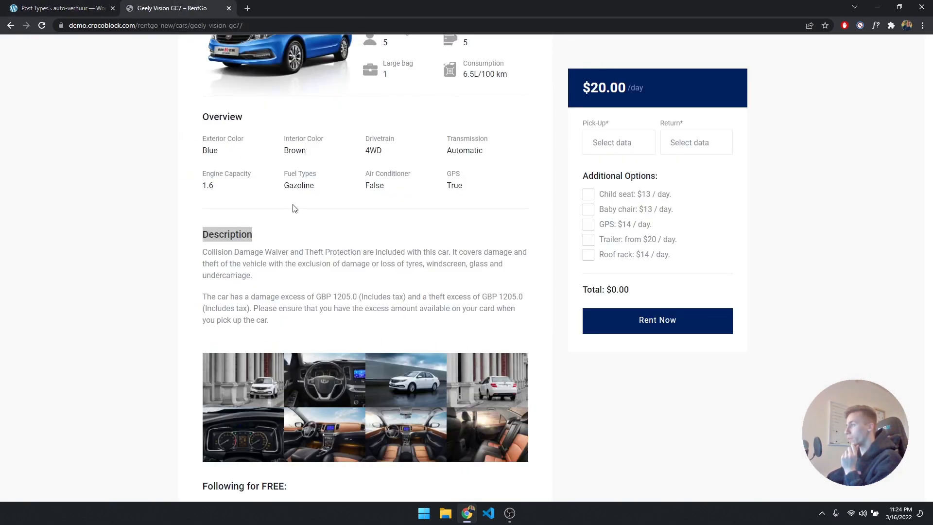
pyautogui.scroll(-5, 292, 205)
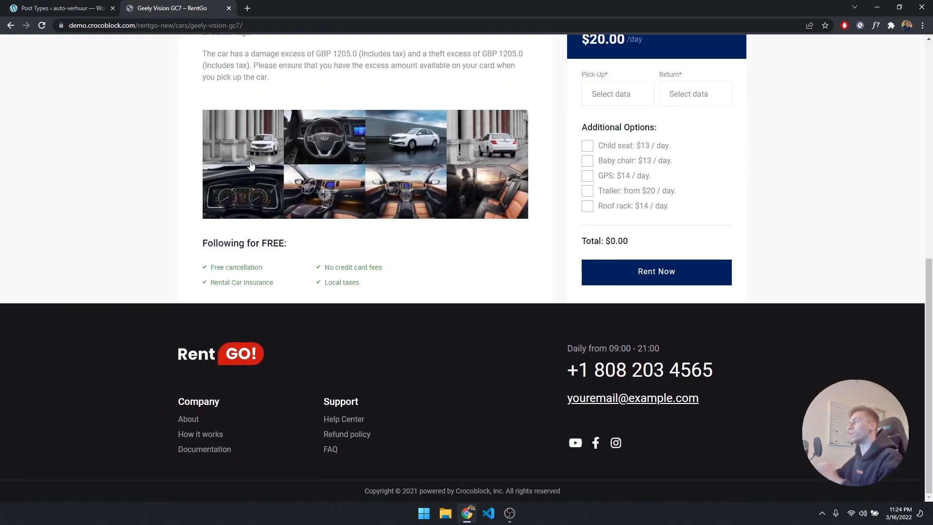
pyautogui.click(68, 8)
# - Label the new meta field Image galery with the name image-galery
pyautogui.scroll(-4, 412, 250)
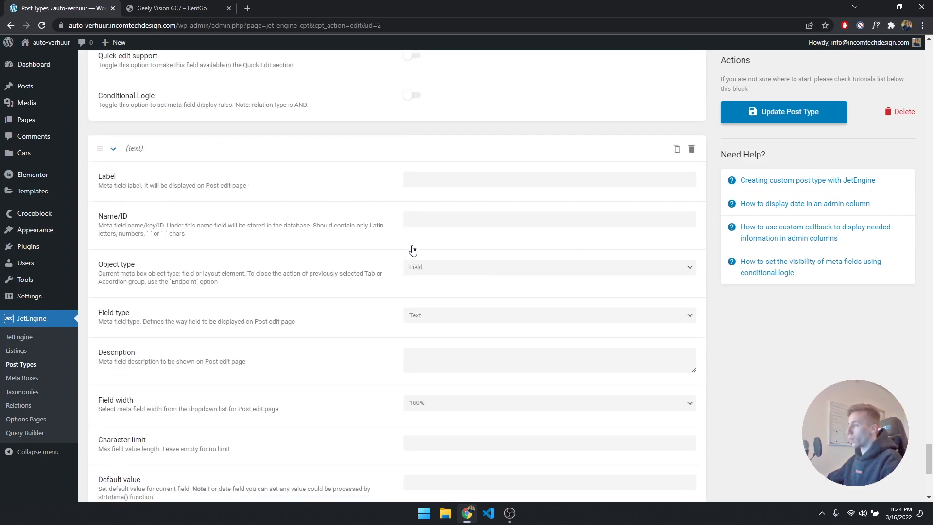
pyautogui.click(448, 182)
pyautogui.write('Image gallery')
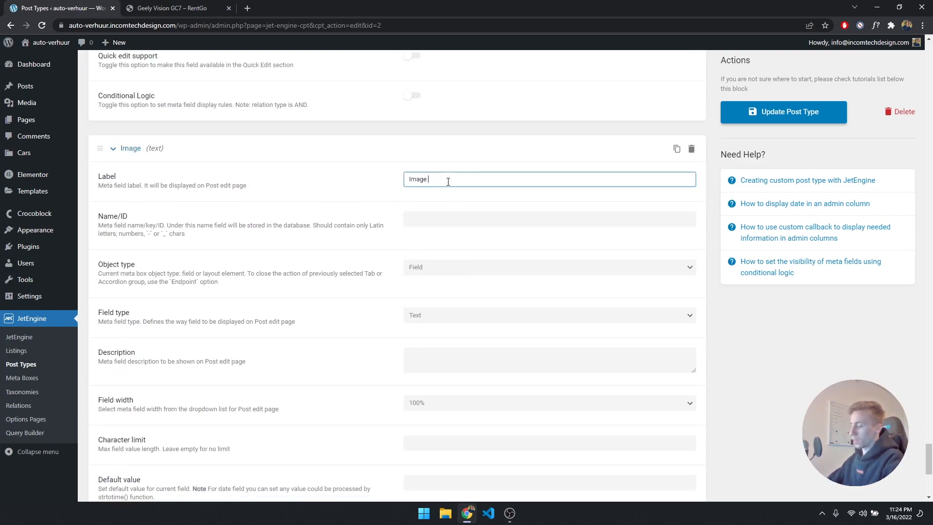
pyautogui.press('BackSpace')
pyautogui.press('BackSpace')
pyautogui.press('BackSpace')
pyautogui.press('BackSpace')
pyautogui.write('ery')
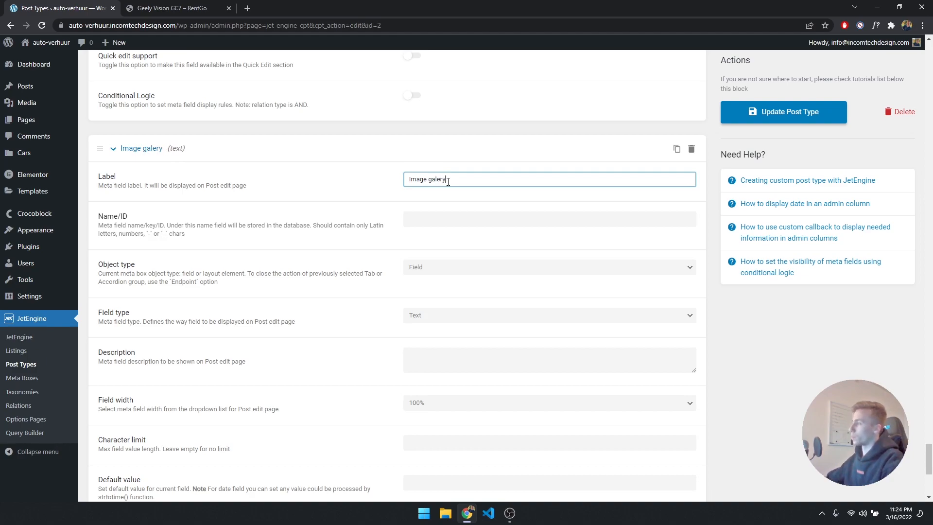
pyautogui.click(440, 217)
# - Set the Image galery field's type to Gallery and its value format to Media ID
pyautogui.click(427, 267)
pyautogui.click(427, 277)
pyautogui.click(437, 316)
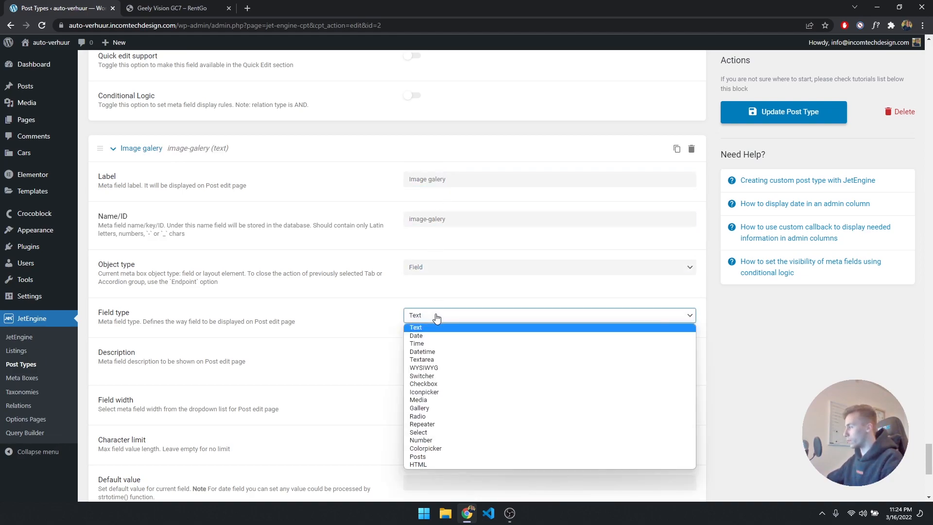
pyautogui.click(434, 409)
pyautogui.click(430, 362)
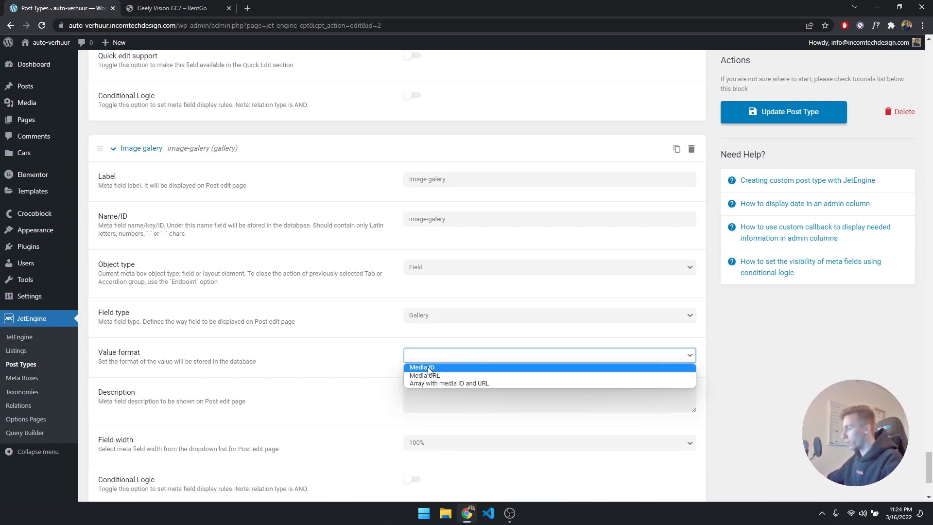
pyautogui.click(428, 366)
# - Save the updated Cars post type and review all of its meta fields in a new car form
pyautogui.scroll(-1, 384, 365)
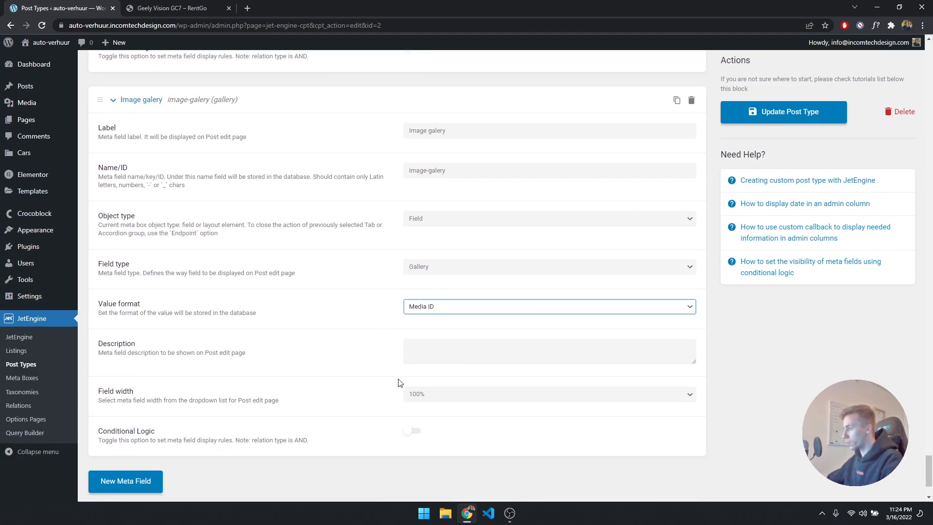
pyautogui.scroll(-2, 342, 444)
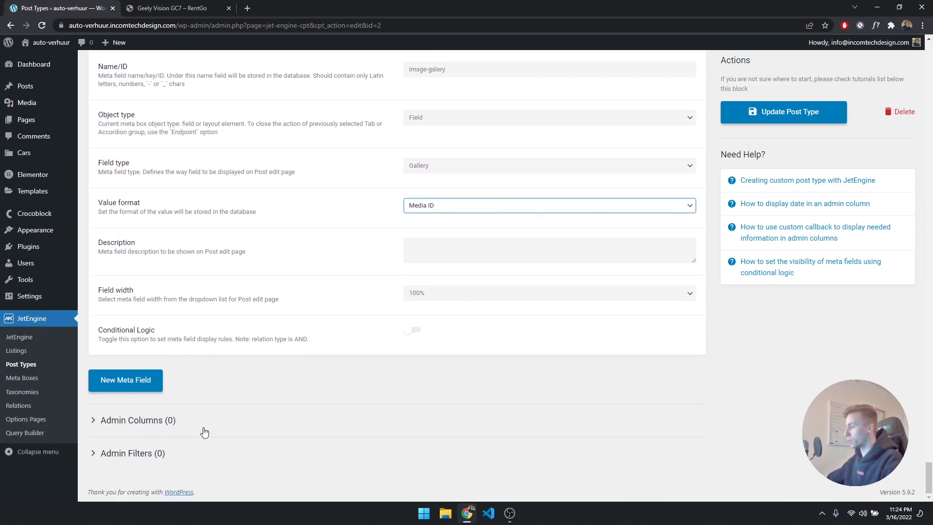
pyautogui.click(783, 113)
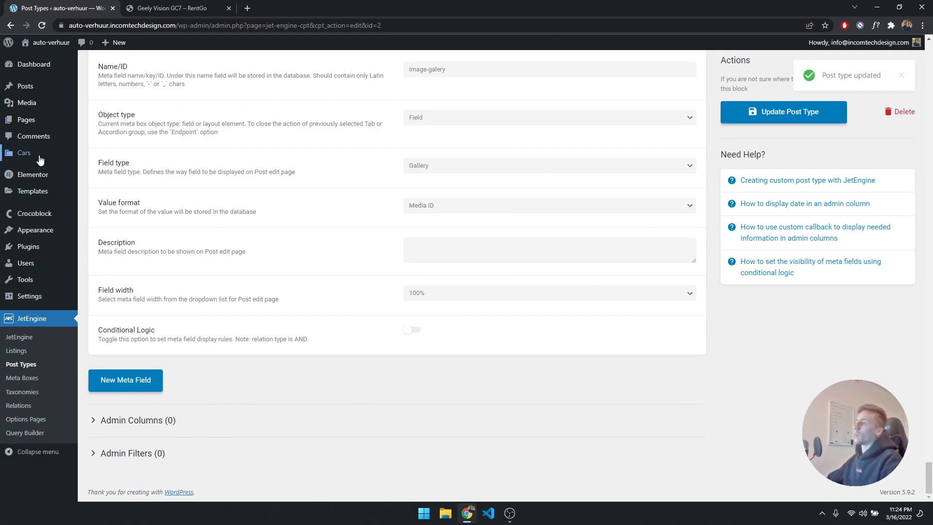
pyautogui.click(93, 154)
pyautogui.click(140, 69)
pyautogui.scroll(-8, 365, 167)
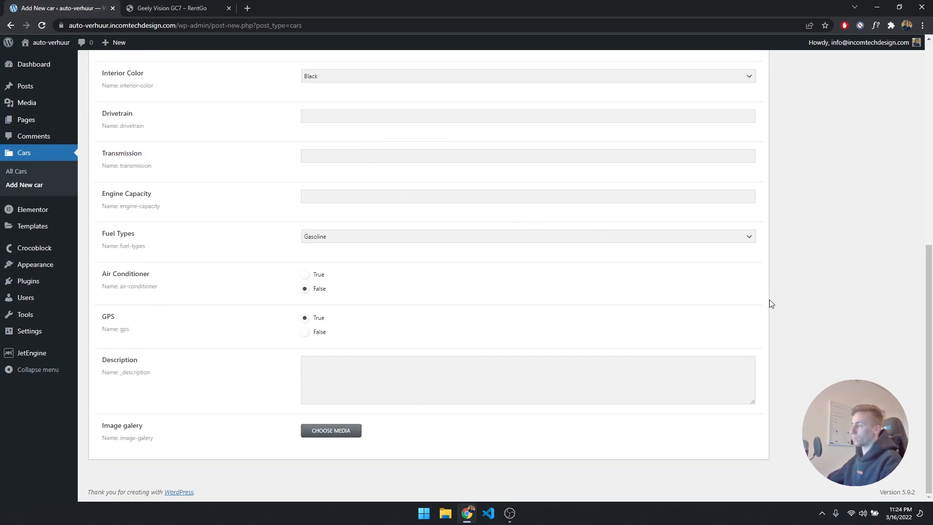
pyautogui.scroll(5, 769, 304)
pyautogui.scroll(3, 767, 303)
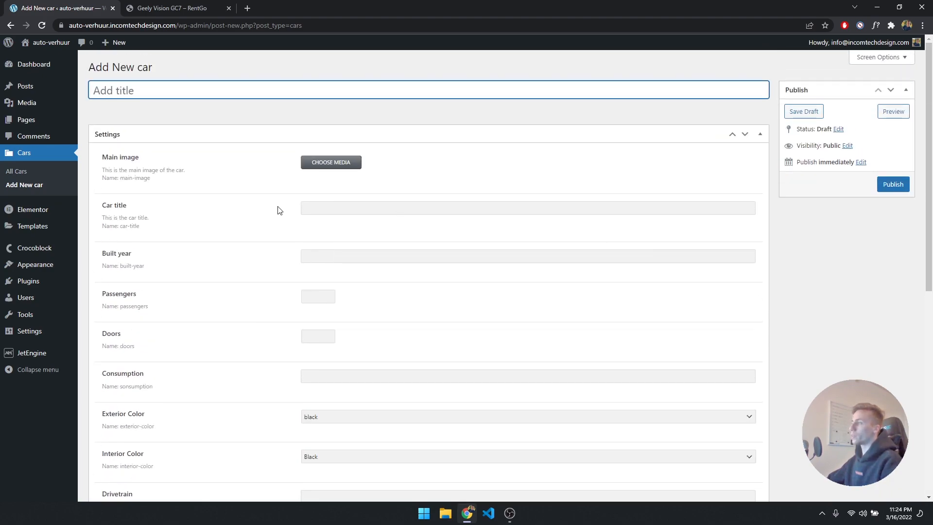
pyautogui.scroll(-8, 141, 136)
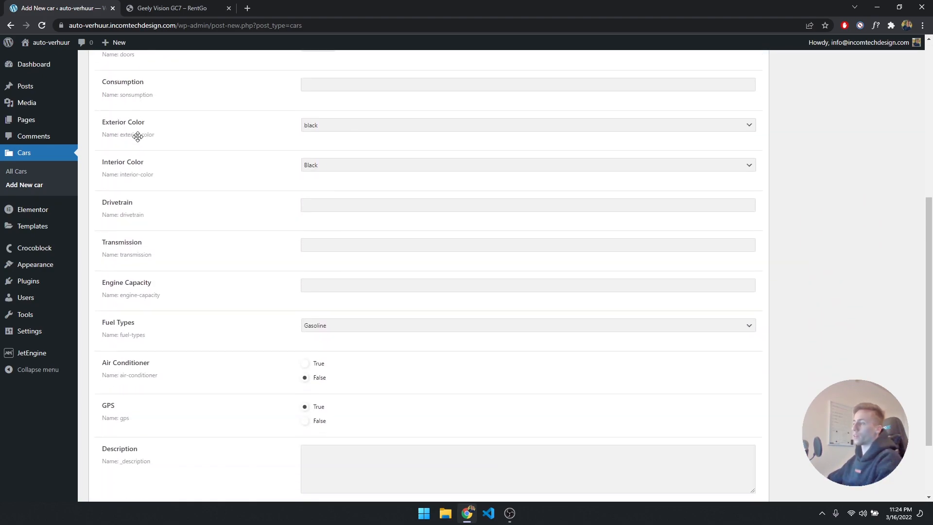
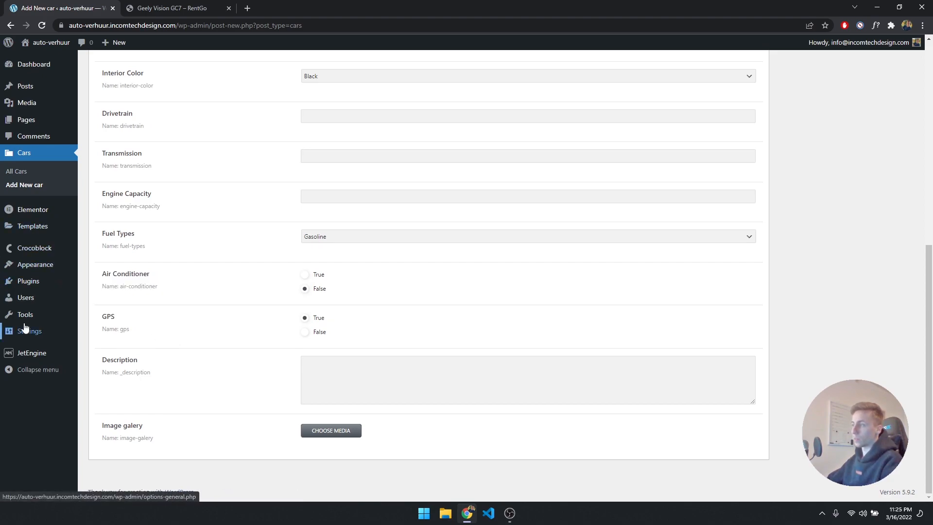
# - Reopen the Cars post type for editing and expand its Main image meta field
pyautogui.moveTo(39, 355)
pyautogui.click(101, 383)
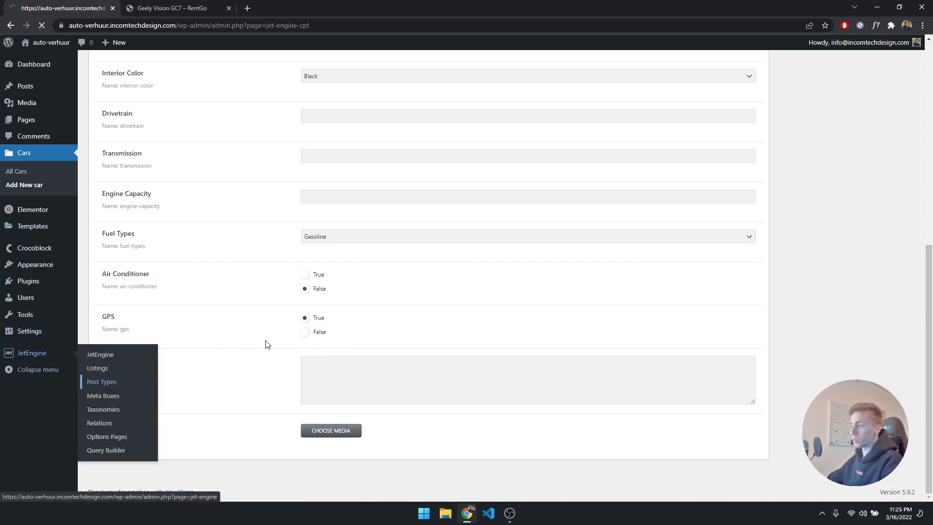
pyautogui.click(106, 121)
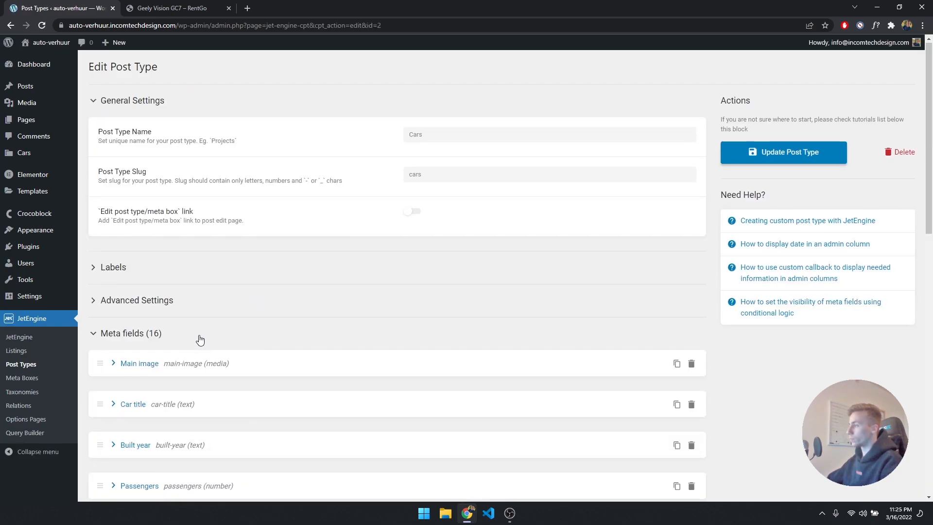
pyautogui.scroll(-3, 201, 339)
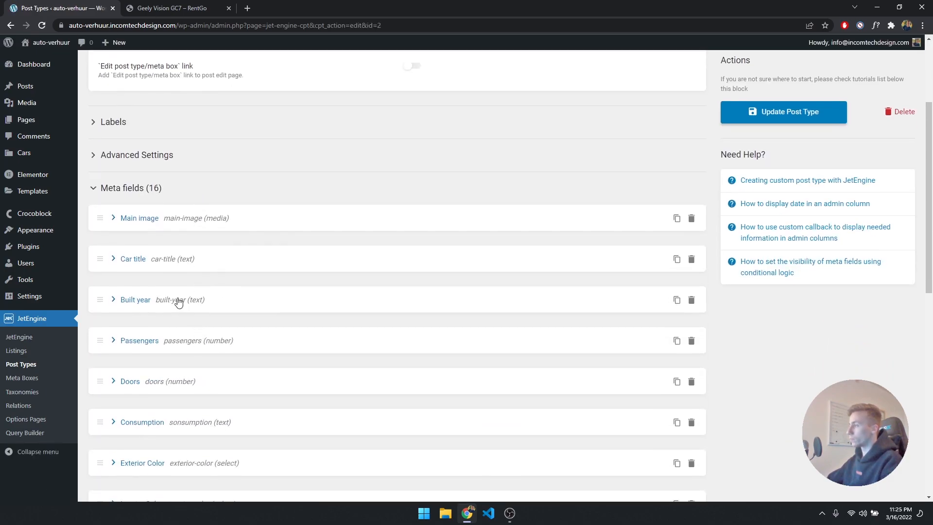
pyautogui.click(133, 219)
pyautogui.scroll(-5, 177, 261)
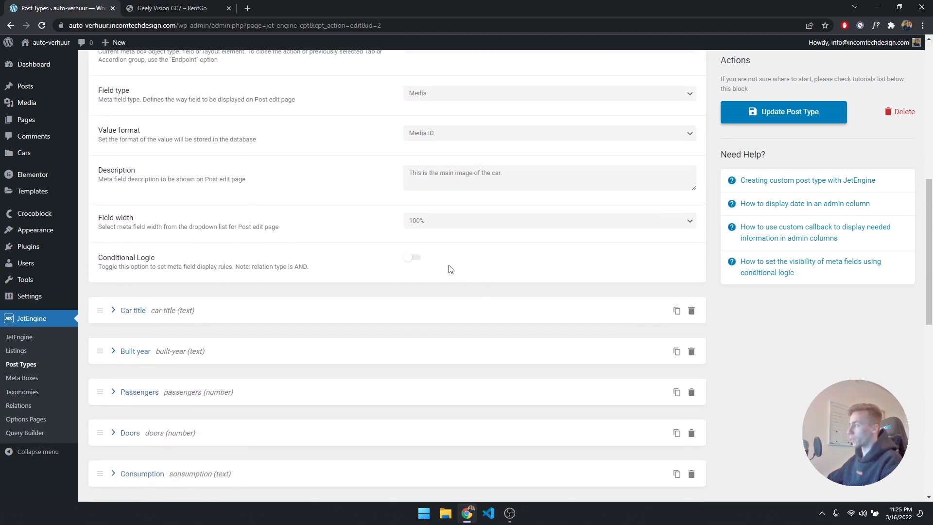
pyautogui.scroll(9, 424, 227)
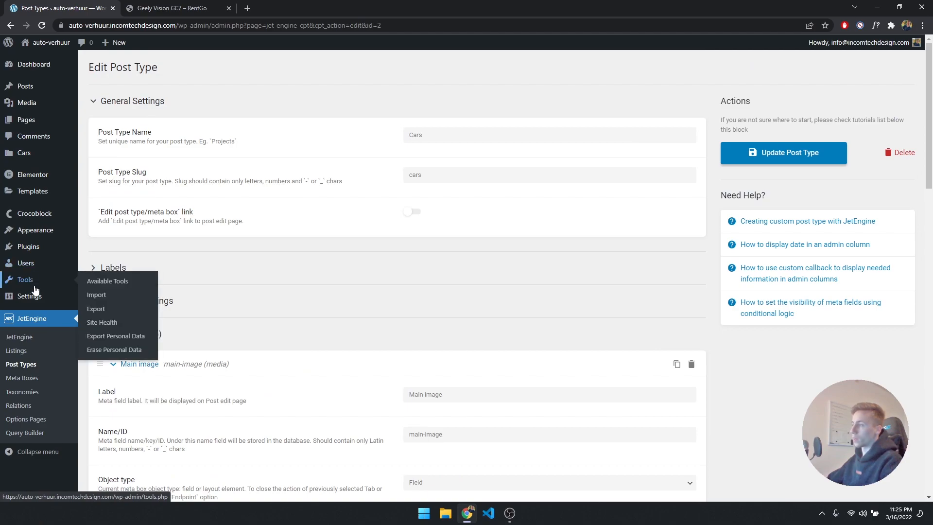
pyautogui.scroll(-2, 267, 344)
pyautogui.scroll(2, 210, 308)
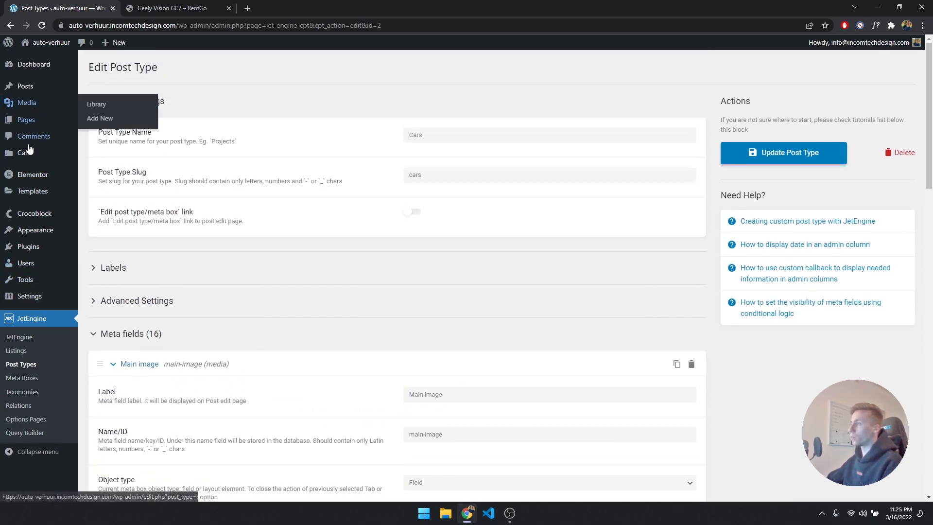
# - Open a new car form in a separate browser tab, check its layout and return to the post type editor
pyautogui.moveTo(29, 162)
pyautogui.middleClick(97, 153)
pyautogui.hotkey('ctrl', 'Tab')
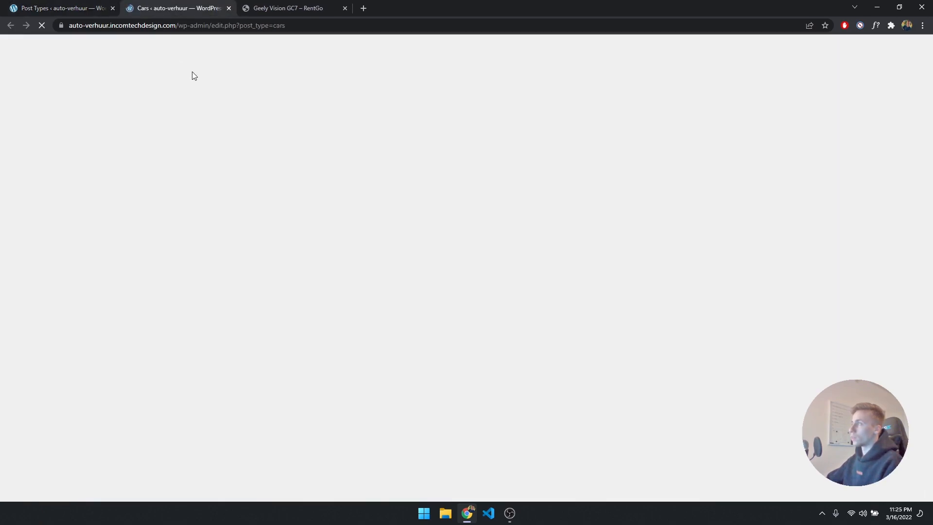
pyautogui.click(146, 68)
pyautogui.scroll(-1, 258, 199)
pyautogui.scroll(1, 259, 198)
pyautogui.click(65, 4)
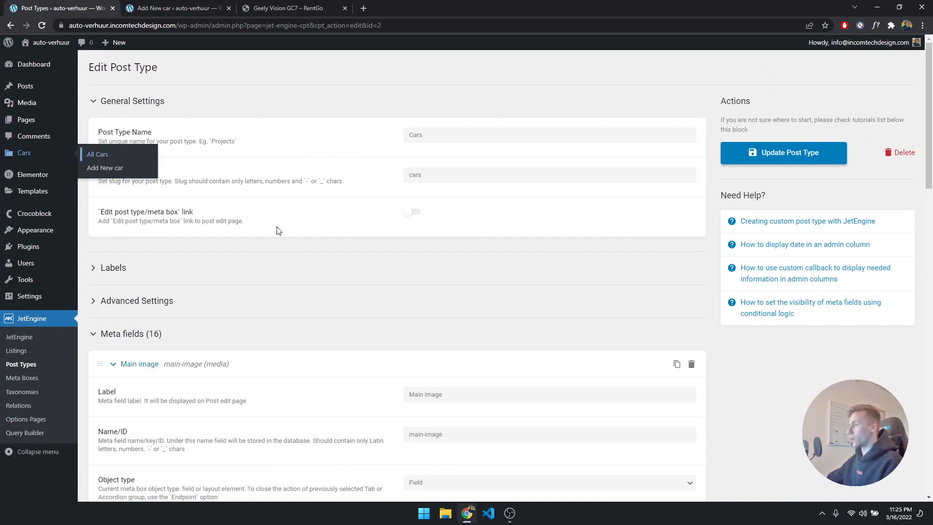
# - Set the Main image field's width to 50%
pyautogui.scroll(-4, 346, 298)
pyautogui.scroll(-5, 340, 238)
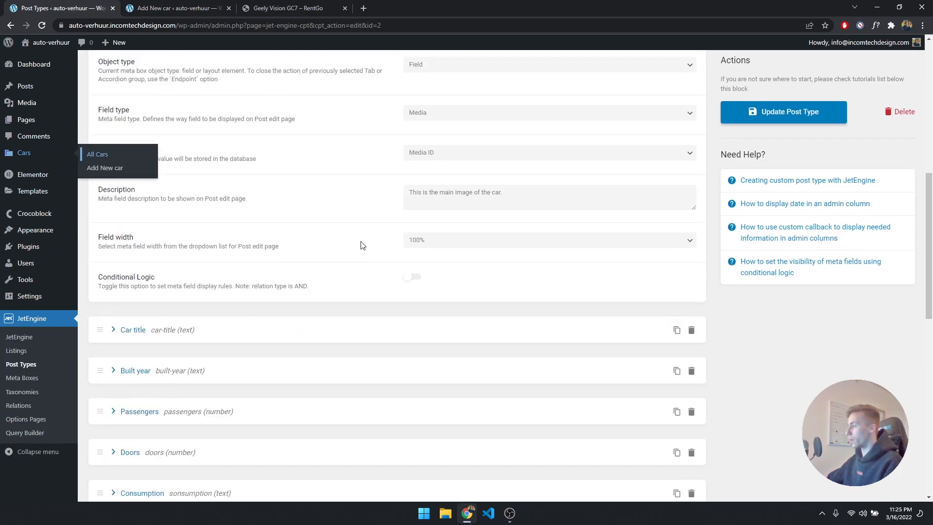
pyautogui.click(423, 220)
pyautogui.click(431, 257)
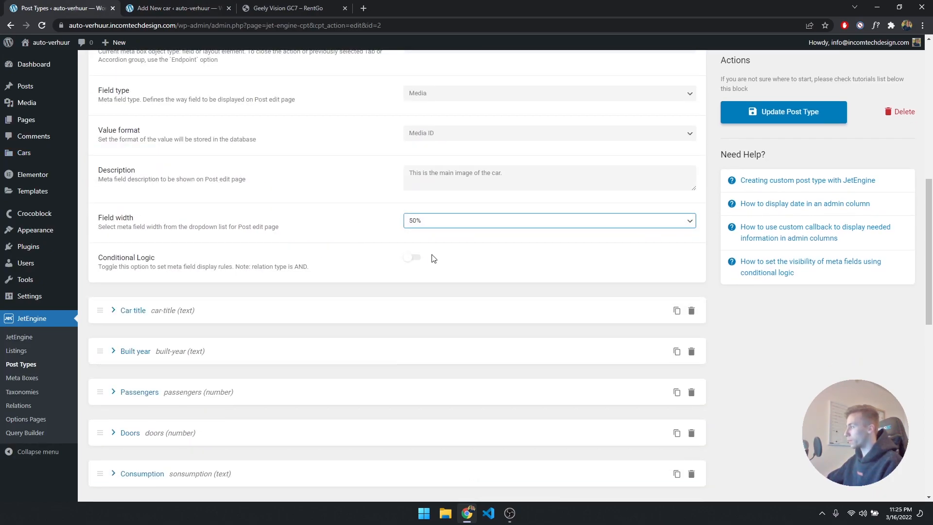
# - Set the Car title field's width to 50%, update the post type and check the layout in the new car form
pyautogui.click(131, 315)
pyautogui.scroll(-3, 386, 317)
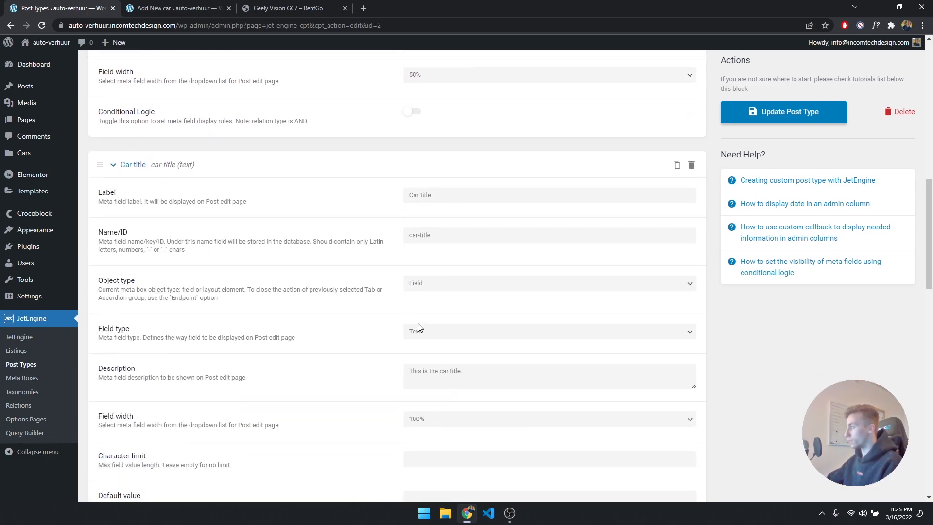
pyautogui.click(428, 419)
pyautogui.click(440, 460)
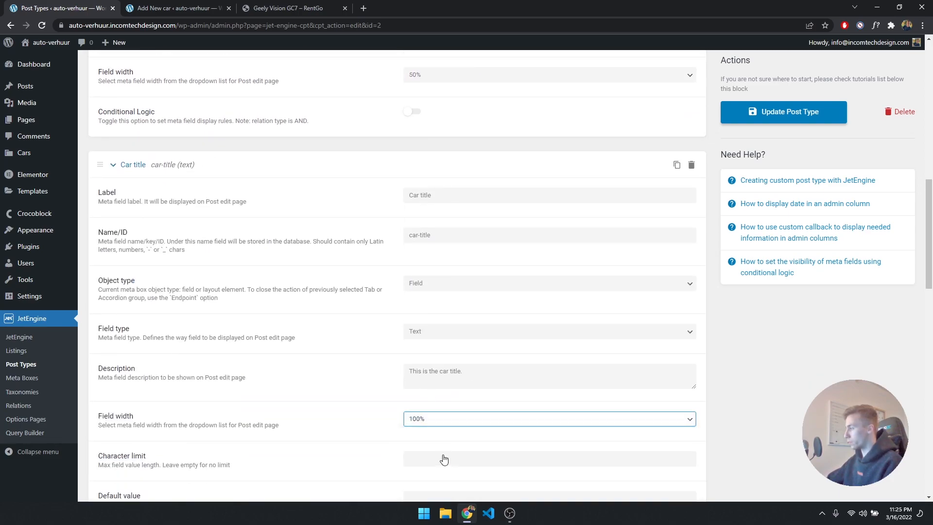
pyautogui.click(744, 124)
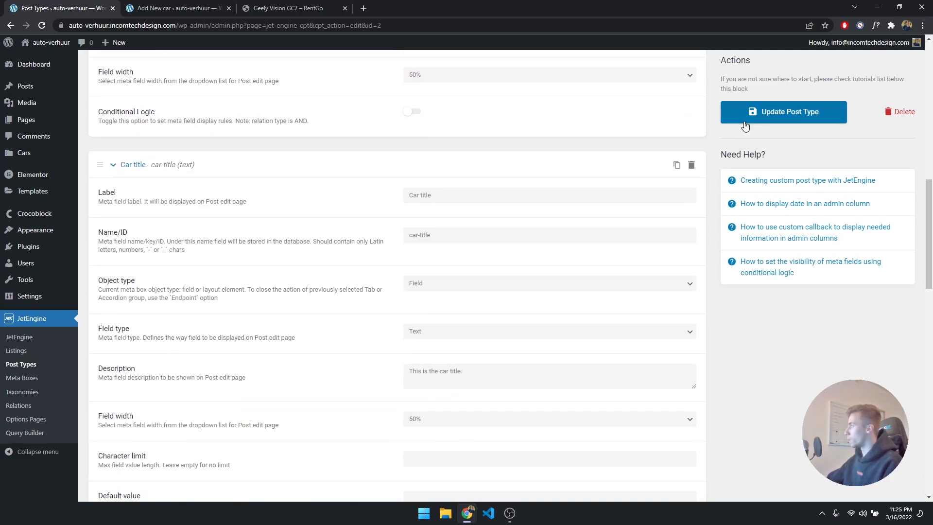
pyautogui.click(173, 7)
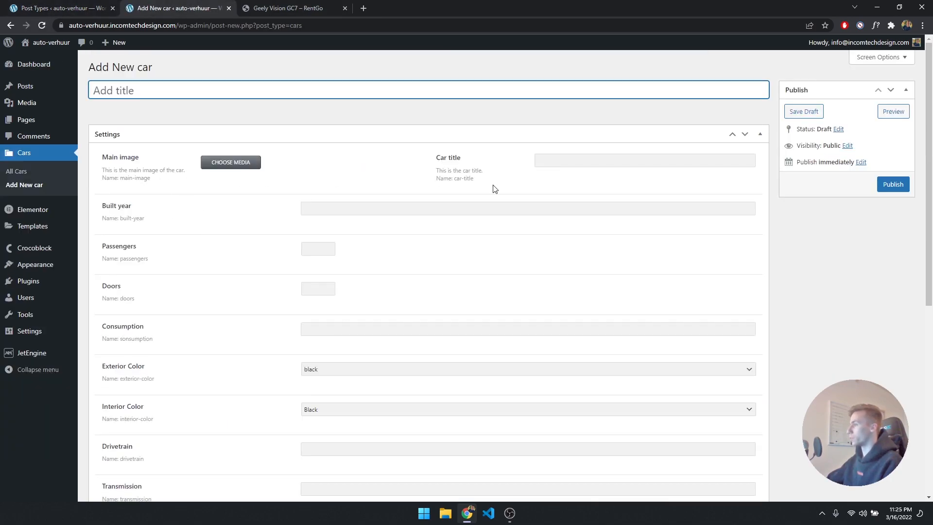
# - Return to the post type editor and set the field widths of Main image and Car title to 33.3%
pyautogui.click(87, 8)
pyautogui.scroll(3, 445, 287)
pyautogui.click(428, 220)
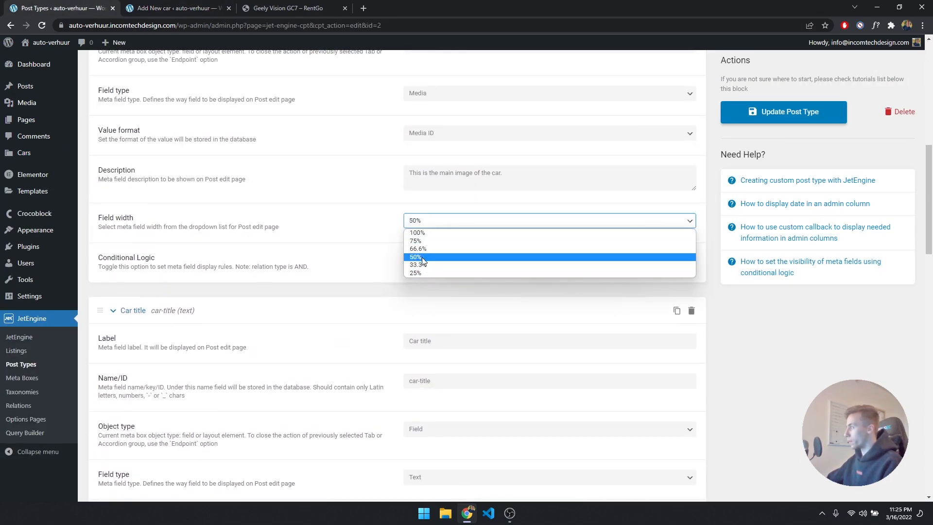
pyautogui.click(419, 254)
pyautogui.scroll(-5, 407, 284)
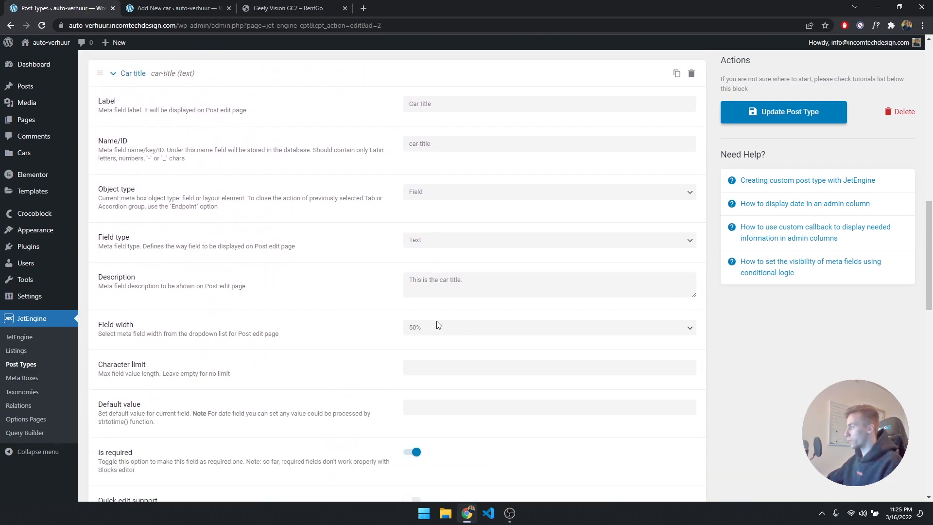
pyautogui.click(431, 320)
pyautogui.click(439, 365)
# - Expand the Built year meta field and set its field width to 33.3%
pyautogui.scroll(-4, 434, 351)
pyautogui.click(156, 392)
pyautogui.scroll(-4, 292, 379)
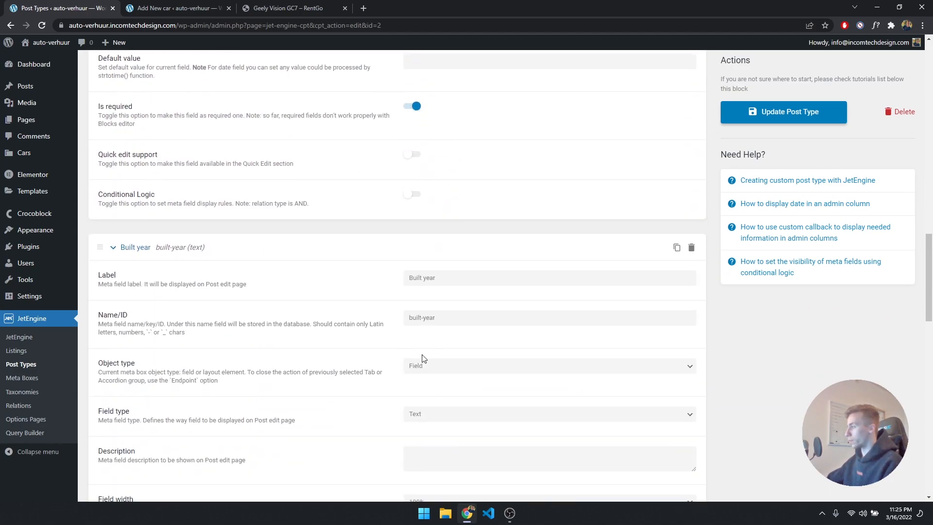
pyautogui.click(437, 367)
pyautogui.click(437, 370)
pyautogui.click(431, 451)
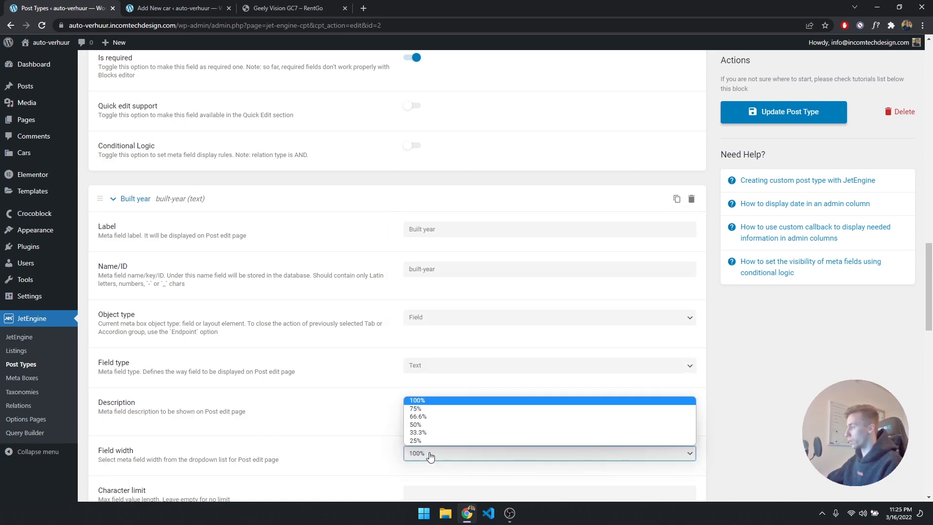
pyautogui.click(428, 430)
# - Update the Cars post type and reload the new car form to check the first row of fields
pyautogui.click(759, 119)
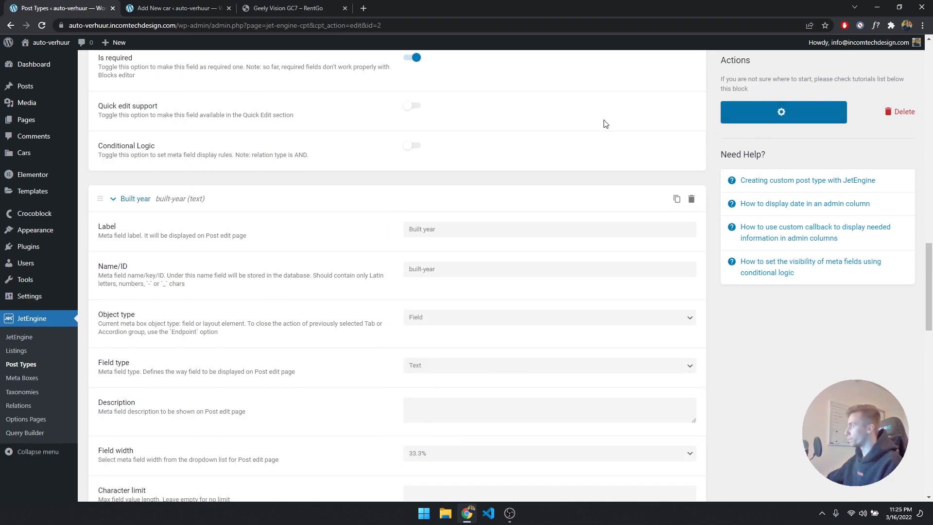
pyautogui.click(164, 9)
pyautogui.click(42, 24)
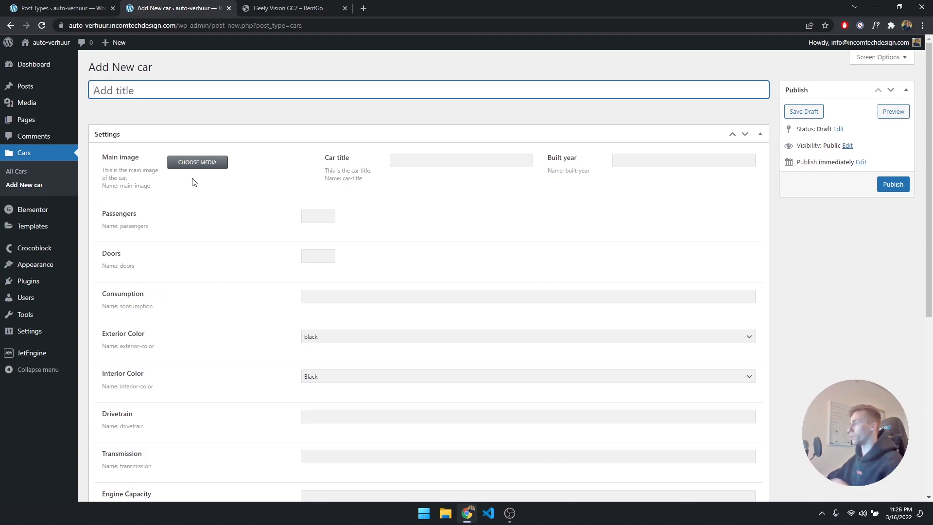
# - Examine how the RentGo demo page arranges the passengers, door, large bag and consumption details of the Geely Vision GC7
pyautogui.click(285, 8)
pyautogui.scroll(5, 337, 231)
pyautogui.scroll(4, 336, 231)
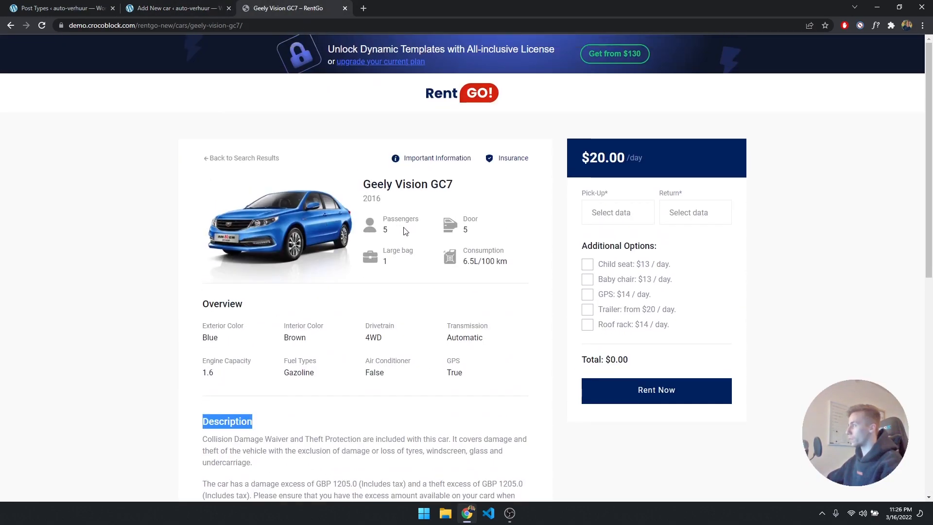
pyautogui.click(374, 216)
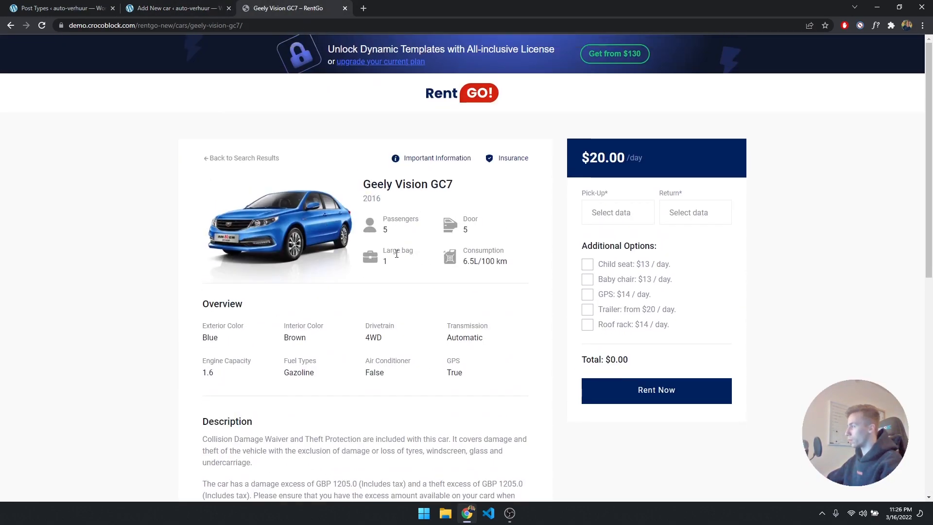
pyautogui.moveTo(387, 252)
pyautogui.mouseDown()
pyautogui.moveTo(413, 250)
pyautogui.moveTo(380, 253)
pyautogui.mouseUp()
pyautogui.click(413, 249)
pyautogui.click(381, 253)
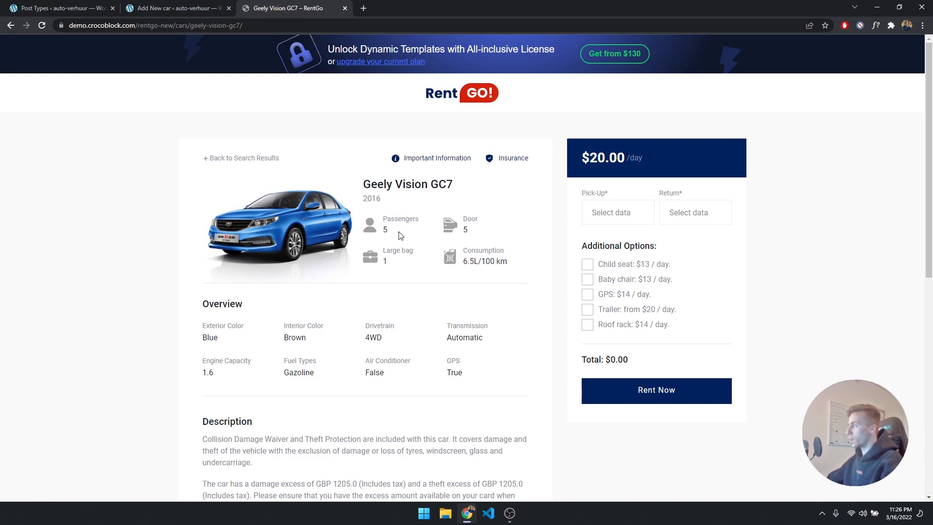
# - Return to the post type editor, expand the Passengers meta field and set its field width to 33.3%
pyautogui.hotkey('ctrl', '1')
pyautogui.scroll(15, 403, 226)
pyautogui.scroll(-6, 403, 226)
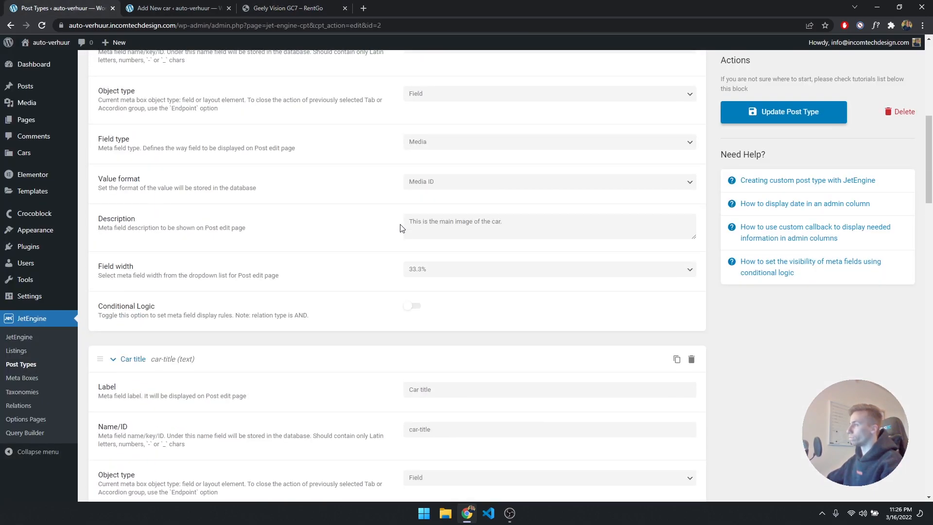
pyautogui.scroll(-12, 379, 242)
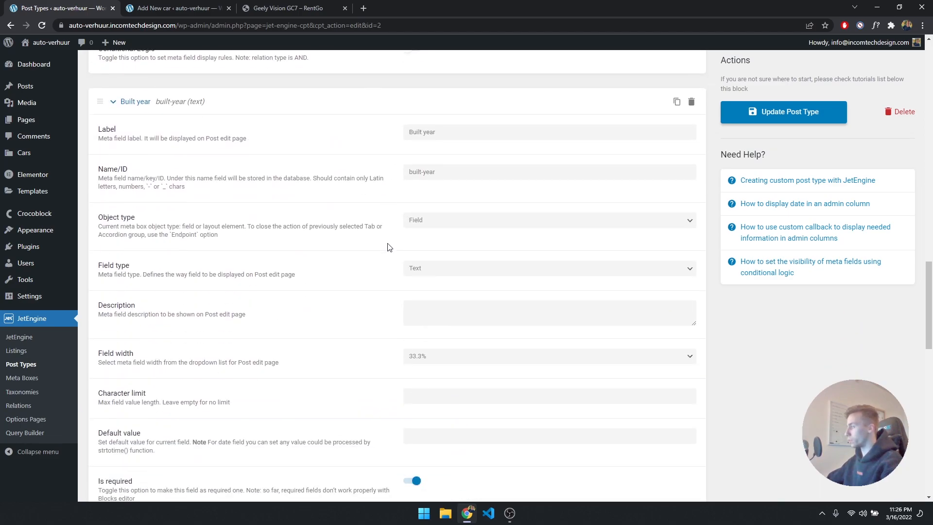
pyautogui.click(171, 291)
pyautogui.scroll(-6, 433, 340)
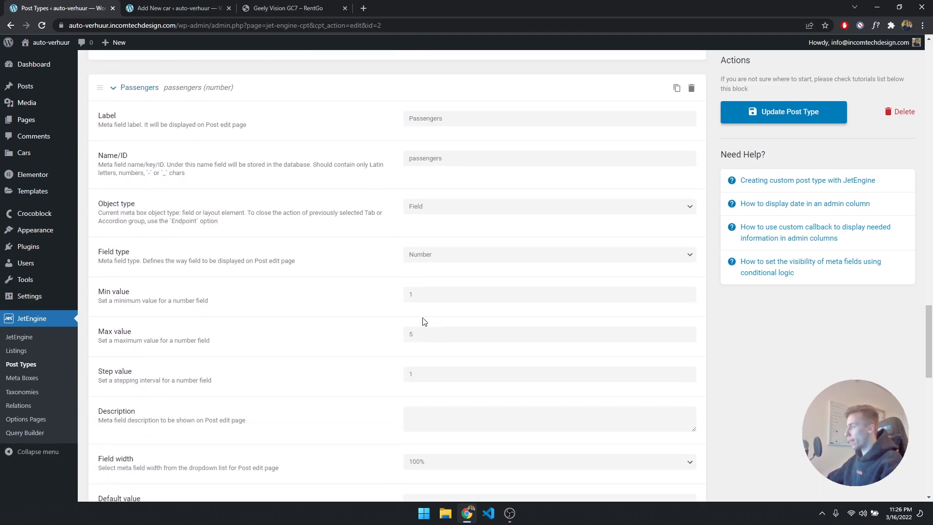
pyautogui.click(436, 319)
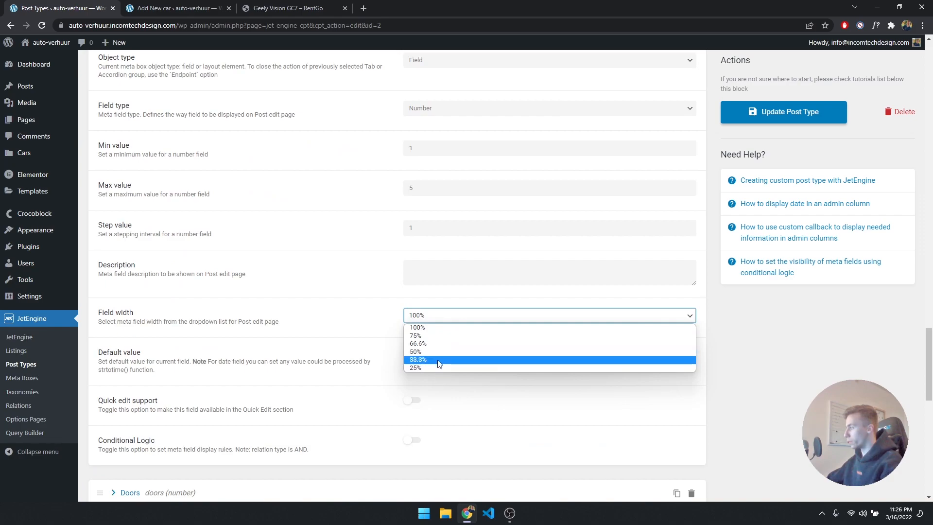
pyautogui.click(438, 352)
# - Expand the Doors meta field and set its field width to 33.3%
pyautogui.scroll(-4, 335, 346)
pyautogui.click(141, 299)
pyautogui.scroll(-5, 433, 323)
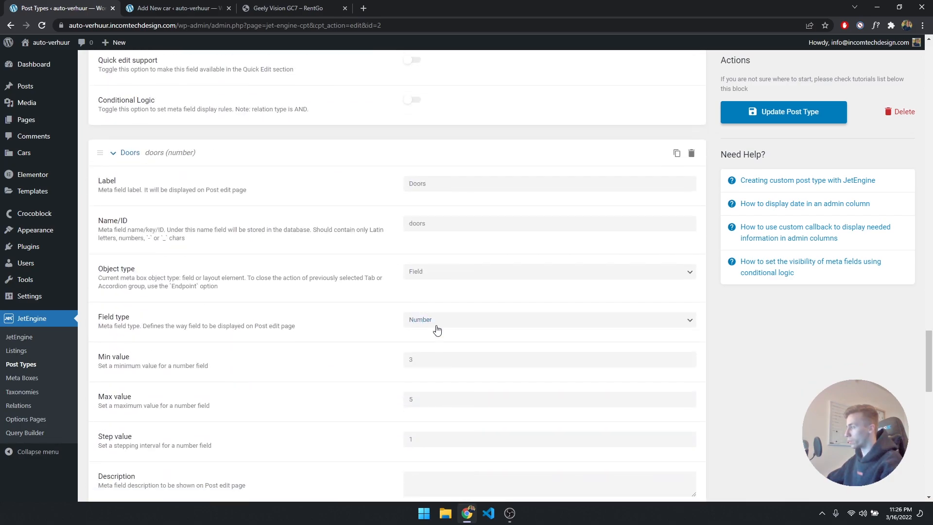
pyautogui.click(430, 382)
pyautogui.click(422, 425)
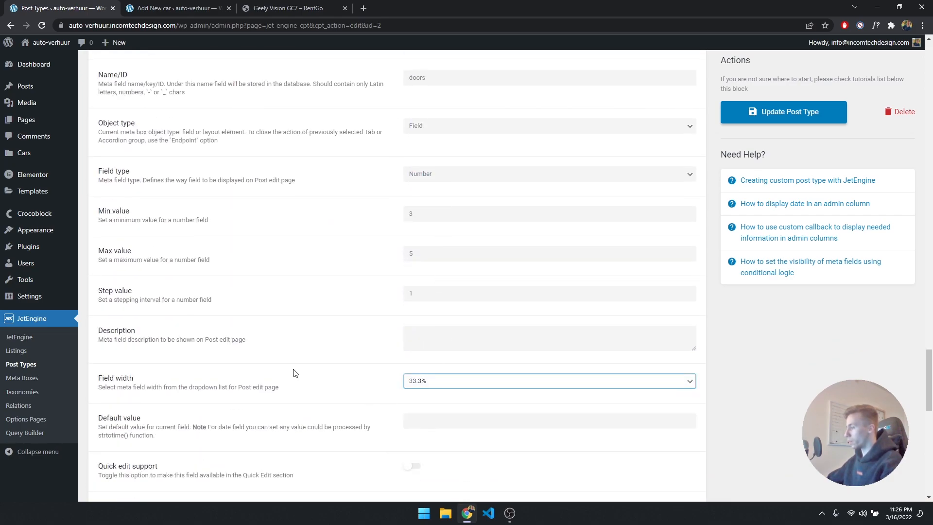
# - Expand the Consumption meta field and set its field width to 33.3%
pyautogui.scroll(-6, 323, 377)
pyautogui.click(145, 268)
pyautogui.scroll(-6, 437, 304)
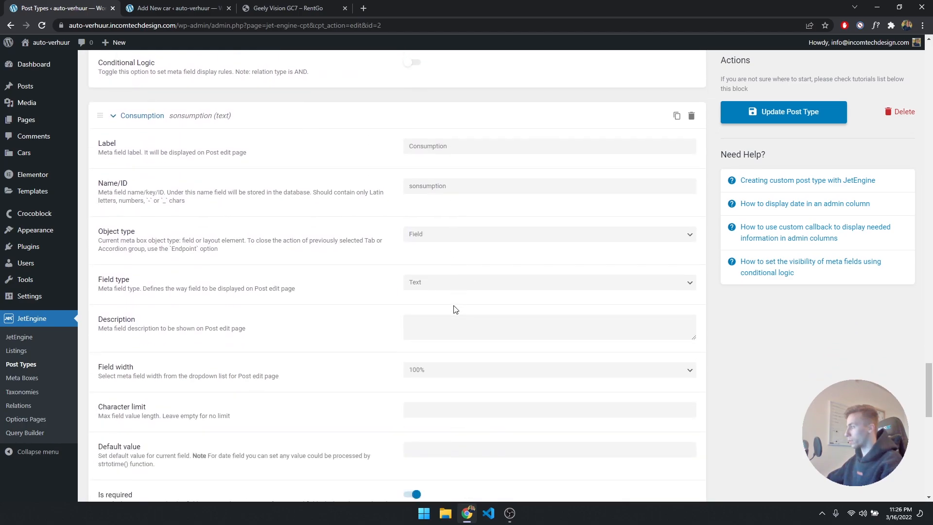
pyautogui.click(423, 232)
pyautogui.click(418, 274)
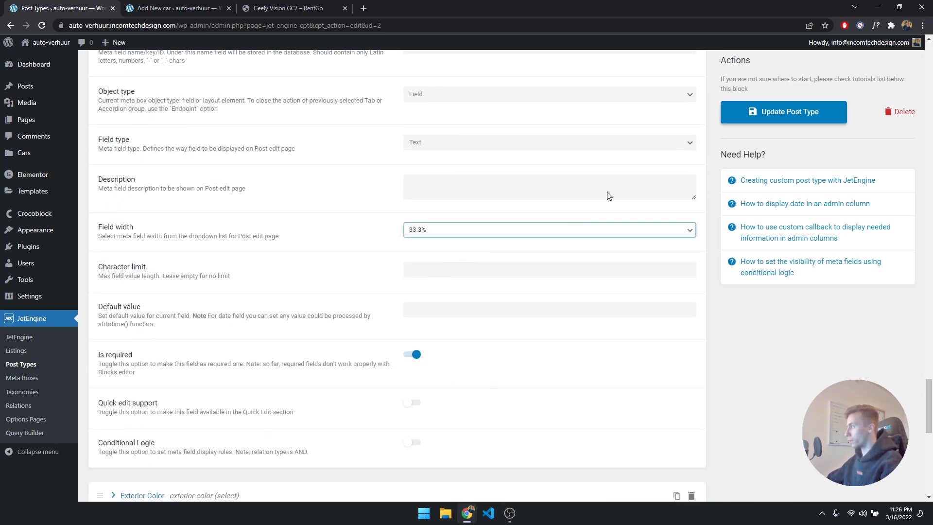
# - Update the Cars post type, reload the new car form and review the layout of all its fields
pyautogui.click(722, 120)
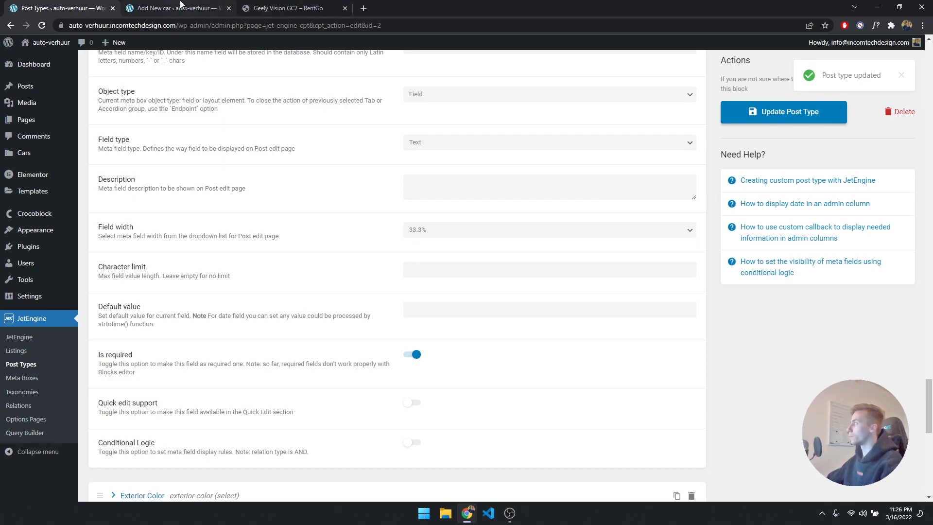
pyautogui.click(184, 8)
pyautogui.press('F5')
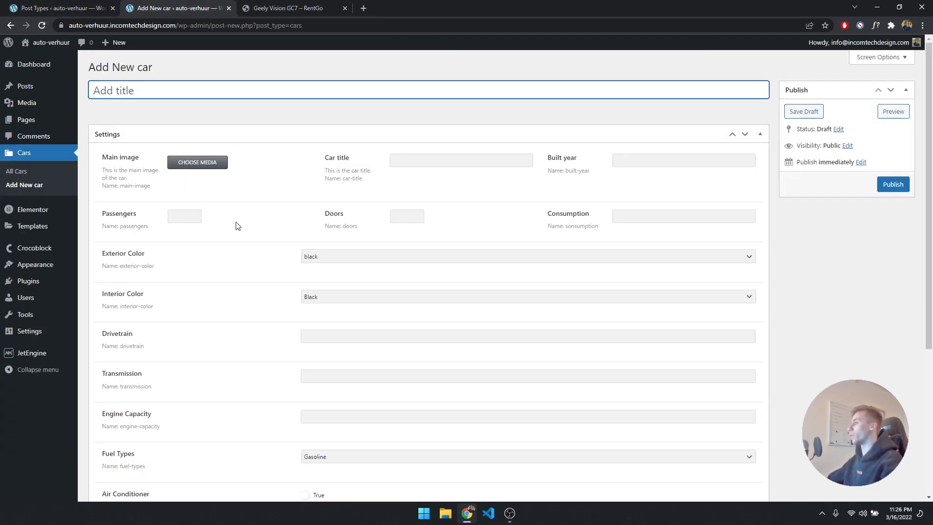
pyautogui.scroll(-4, 230, 228)
pyautogui.scroll(2, 226, 236)
pyautogui.scroll(-3, 225, 235)
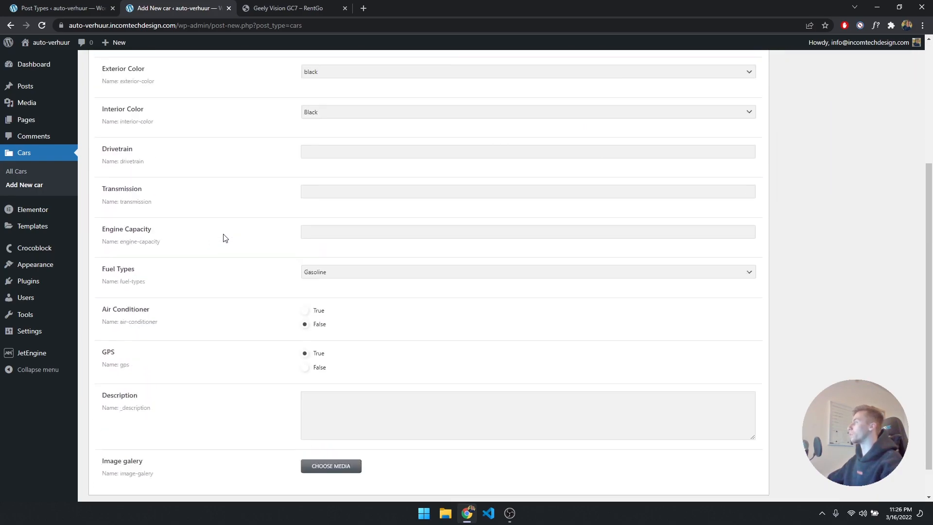
pyautogui.scroll(5, 225, 237)
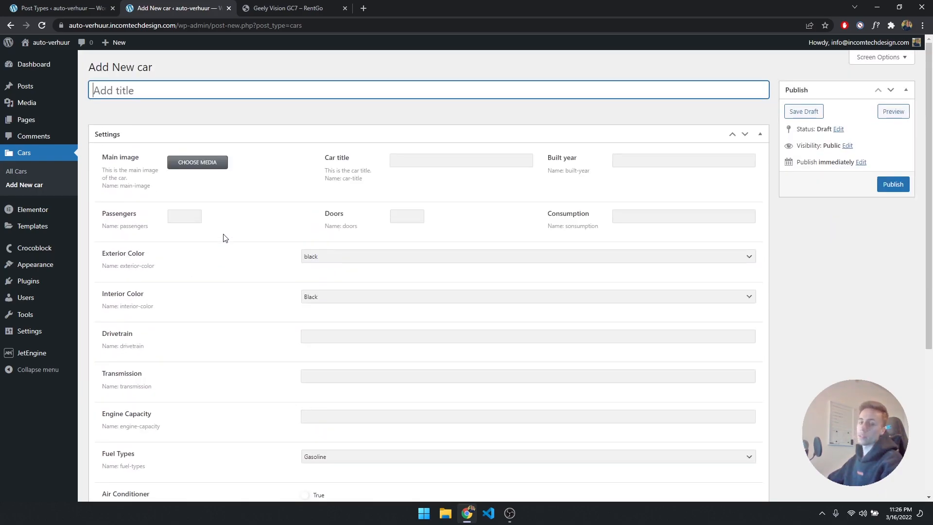